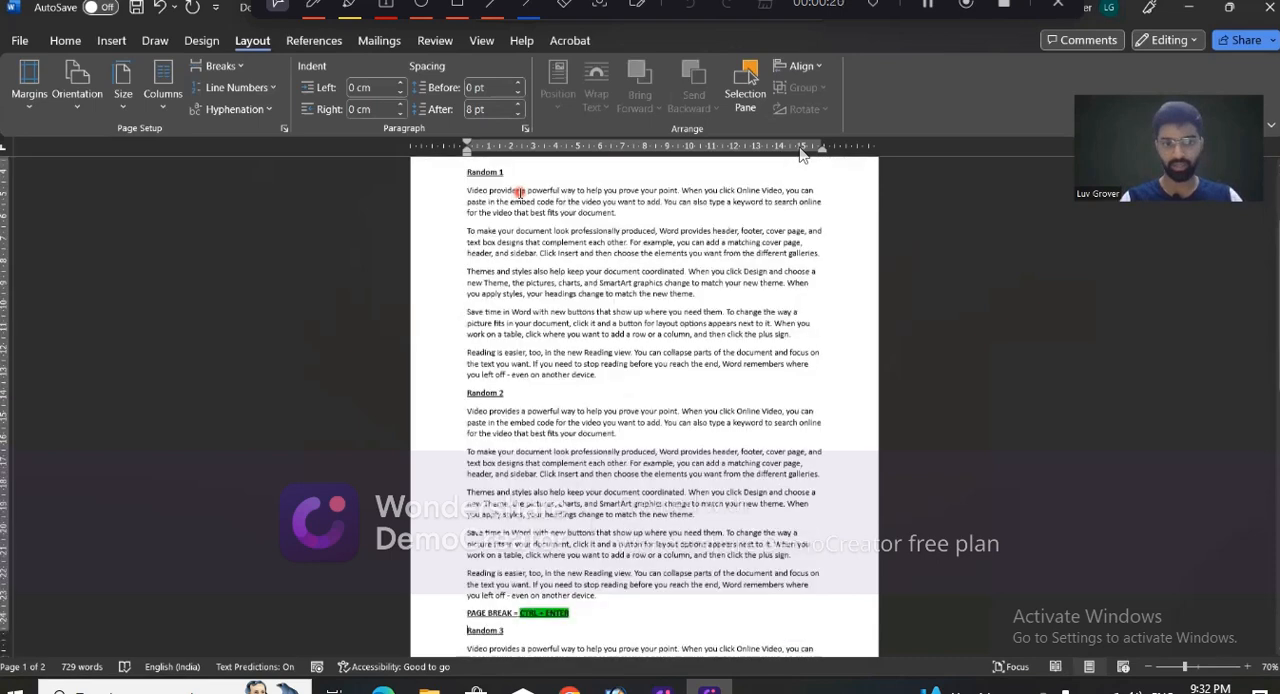
pyautogui.scroll(5, 549, 578)
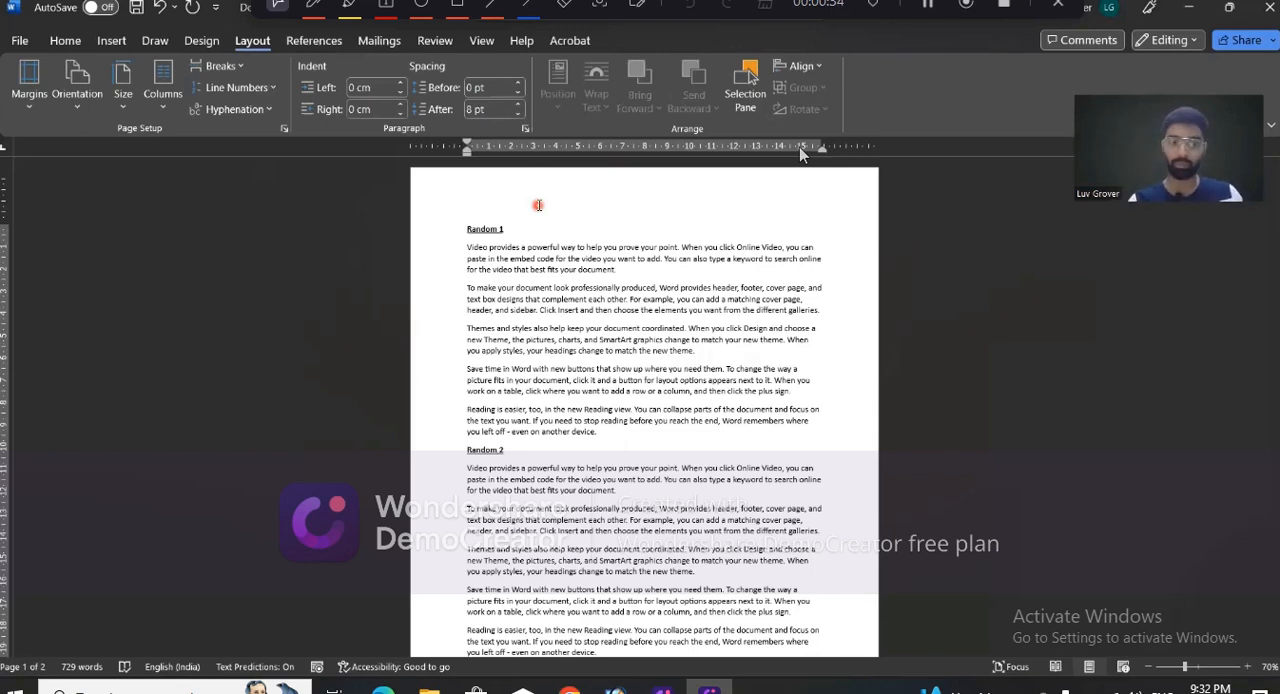
pyautogui.scroll(-5, 538, 205)
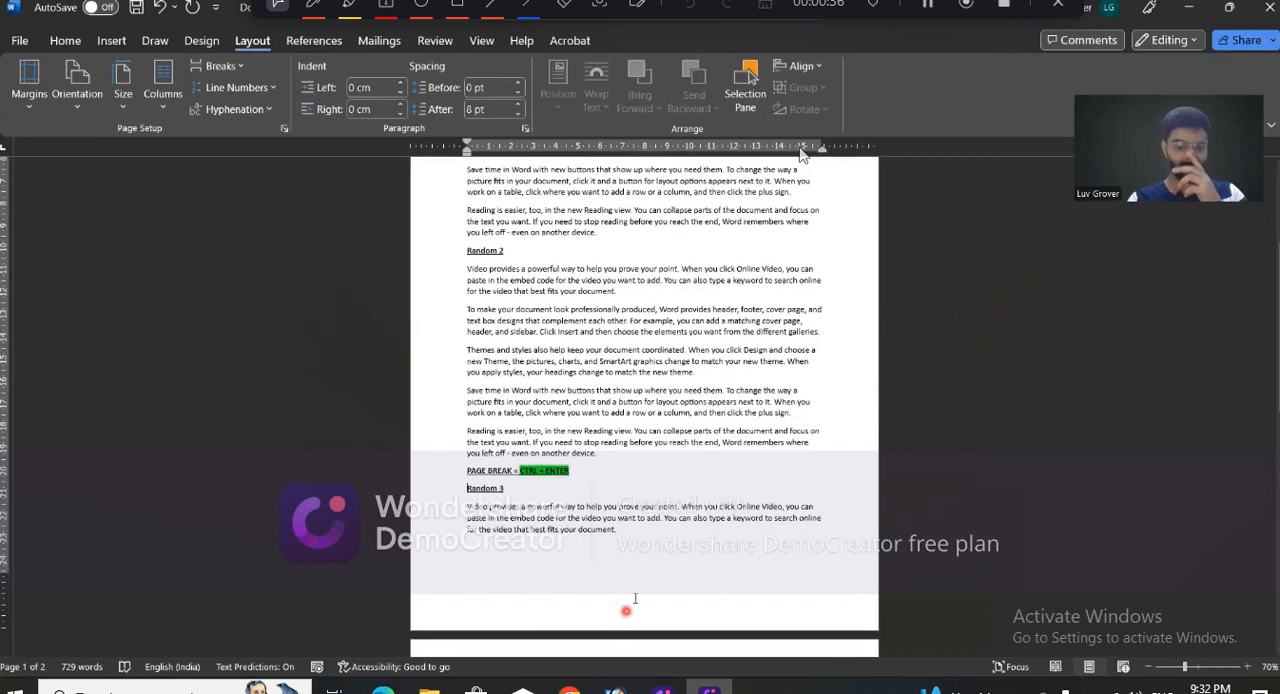
pyautogui.click(633, 598)
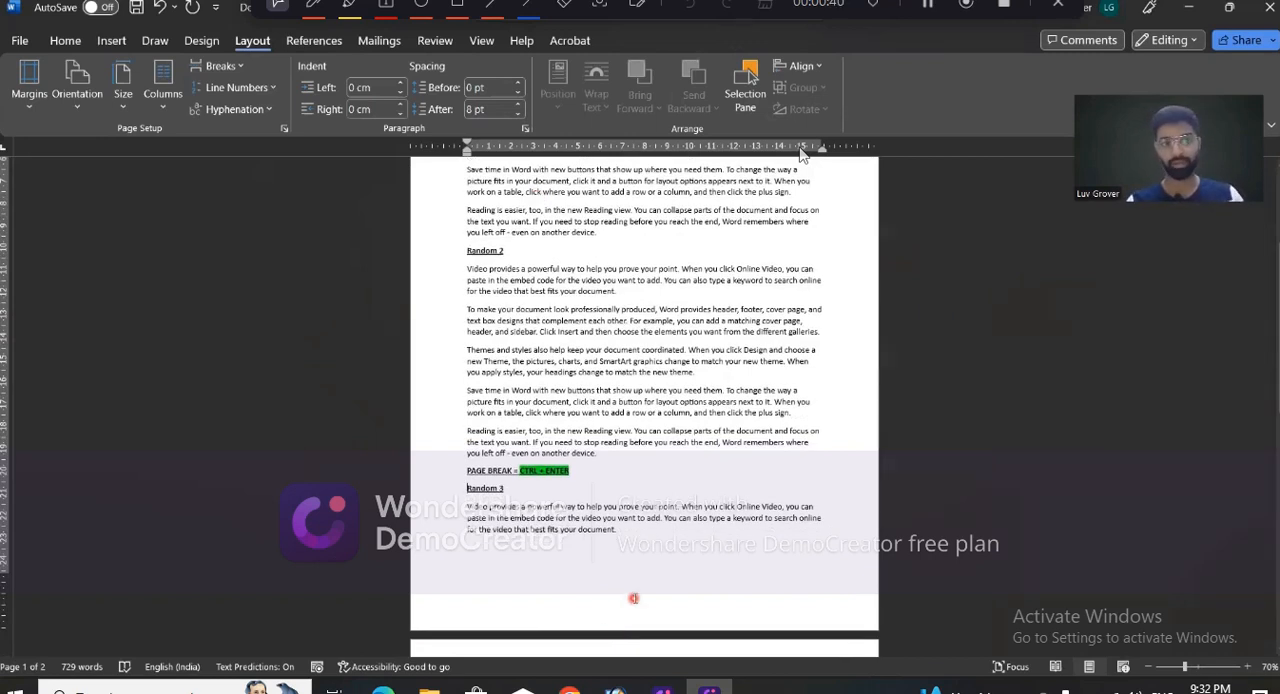
pyautogui.scroll(4, 633, 598)
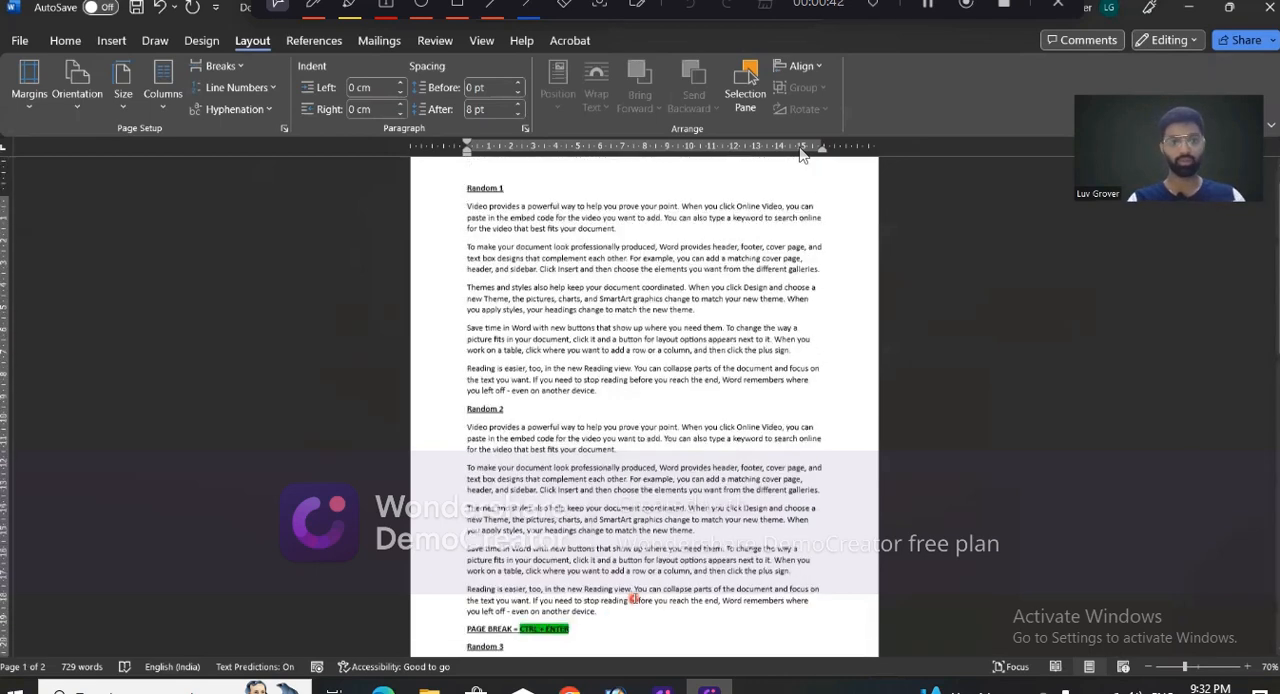
pyautogui.scroll(1, 633, 598)
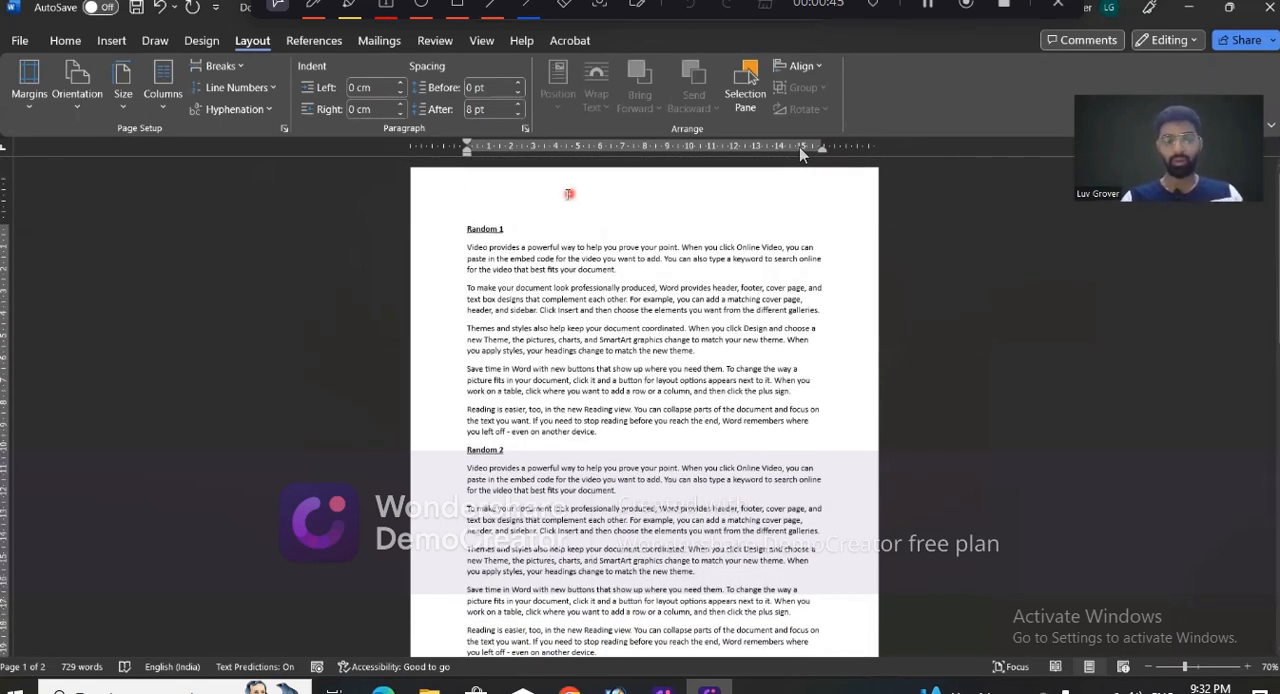
# - Try the built-in Facet (Even Page) header on the document, undo it and leave header editing
pyautogui.click(112, 41)
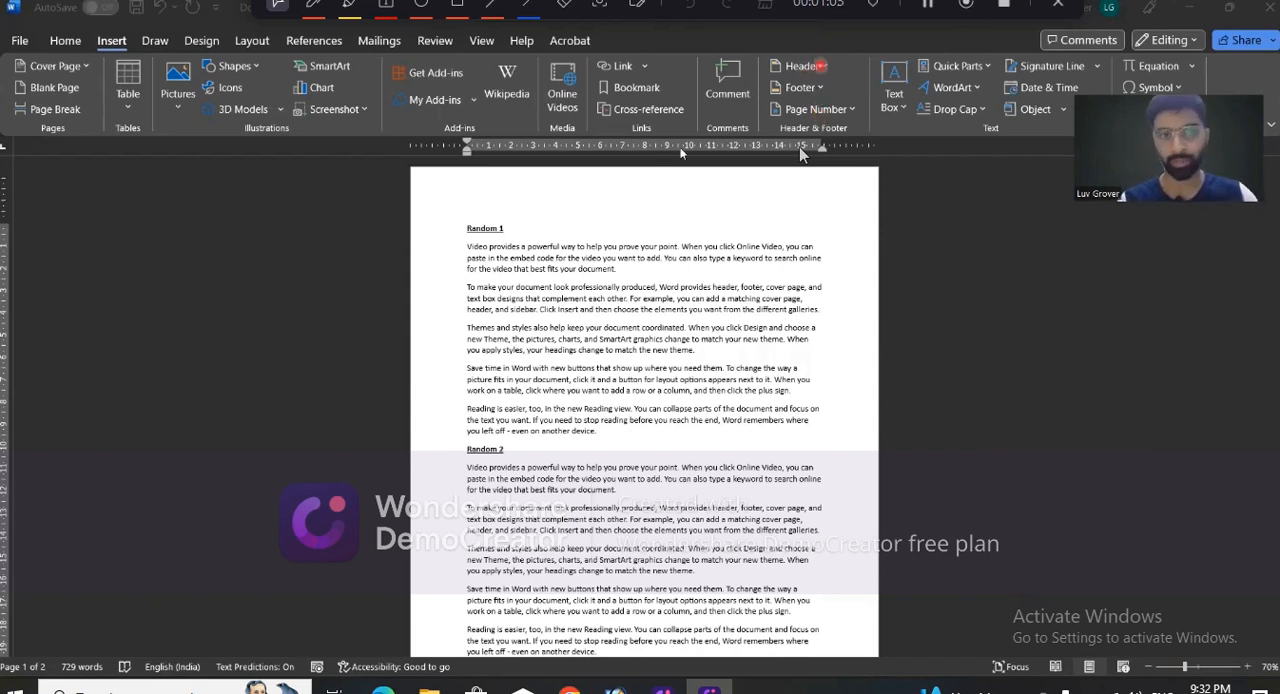
pyautogui.click(659, 184)
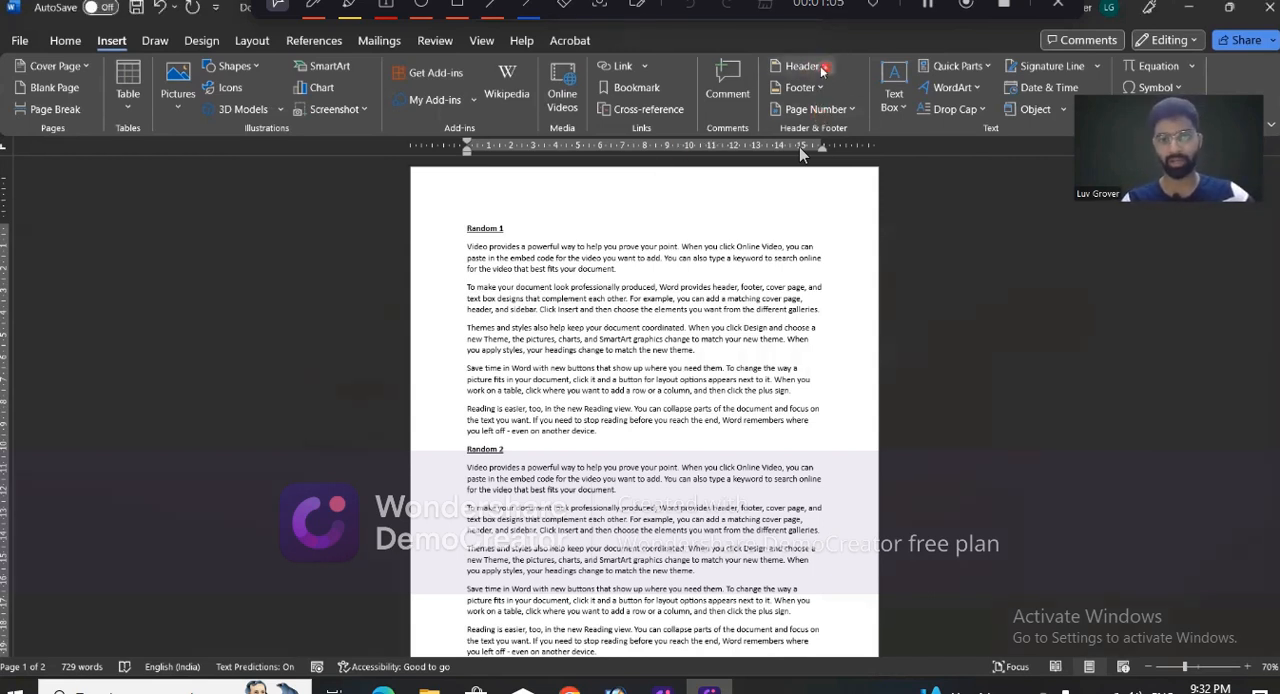
pyautogui.click(815, 67)
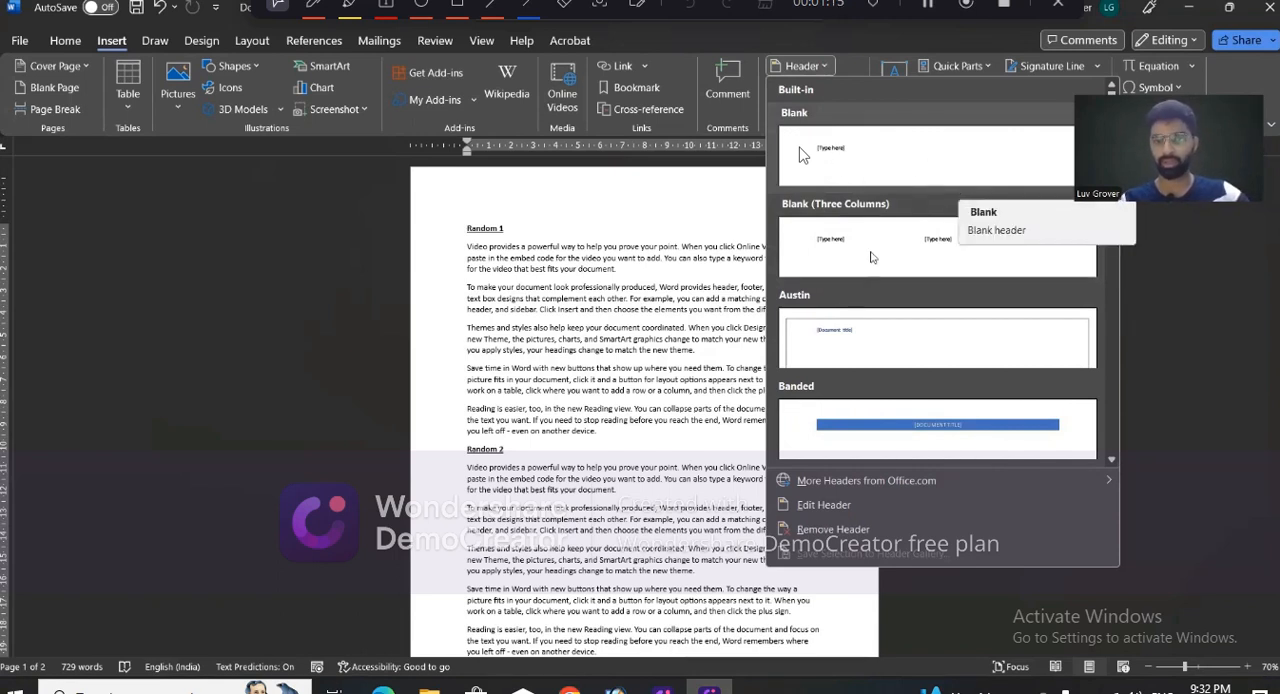
pyautogui.scroll(-3, 882, 345)
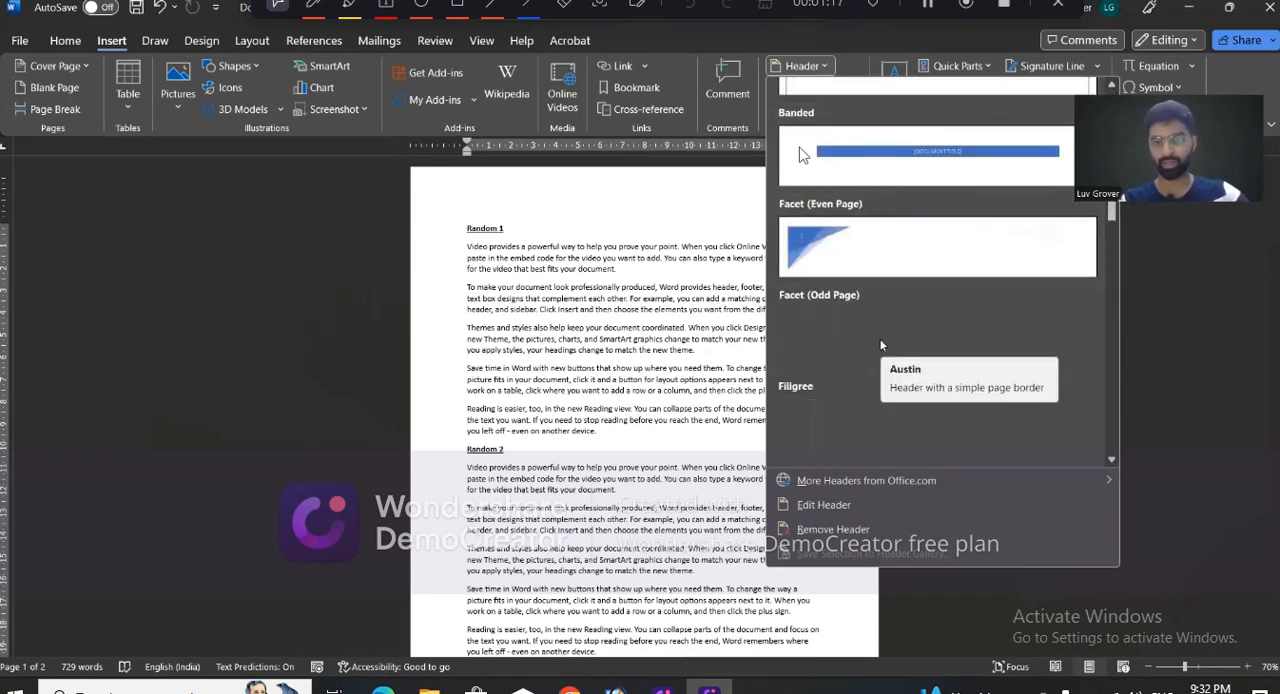
pyautogui.click(846, 263)
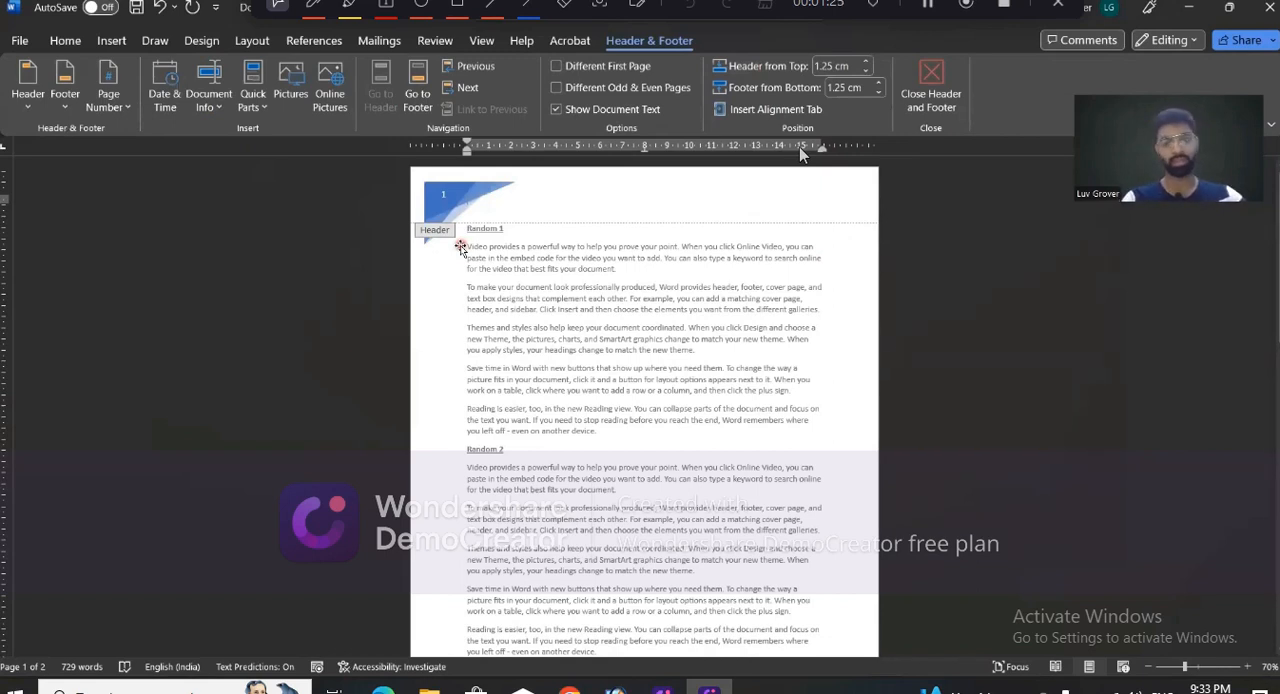
pyautogui.hotkey('ctrl', 'z')
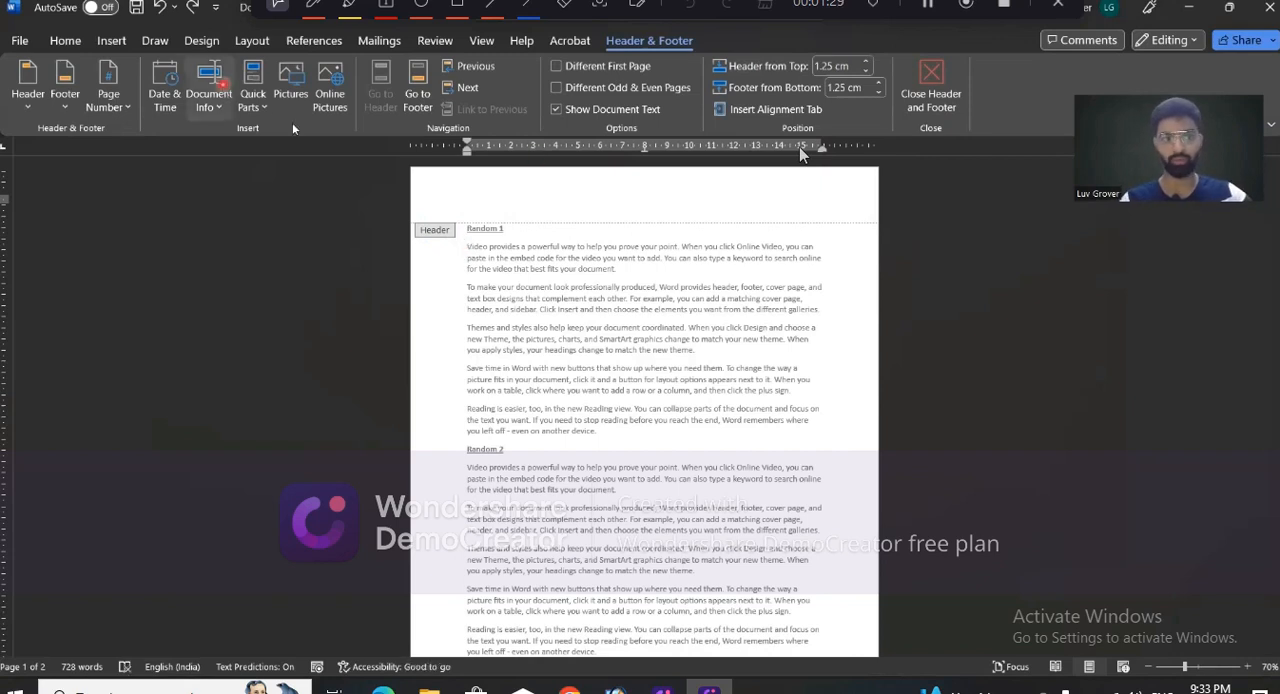
pyautogui.press('Escape')
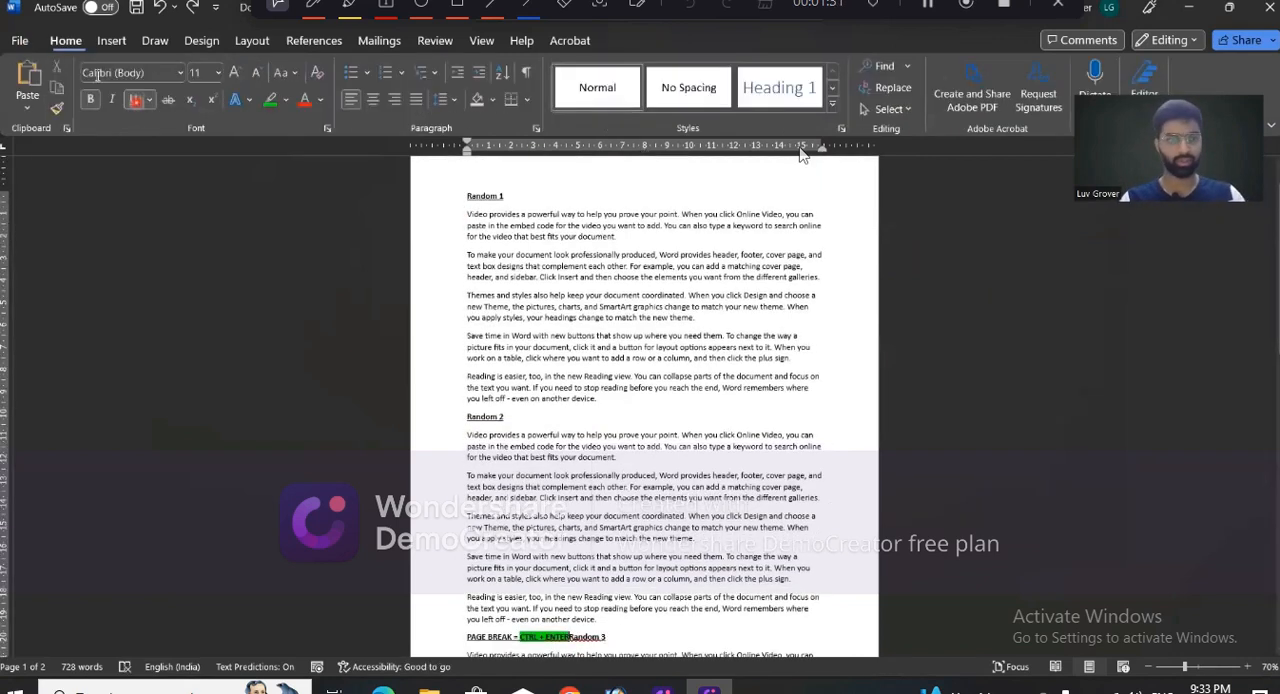
# - Insert the built-in Blank header into the document
pyautogui.click(111, 40)
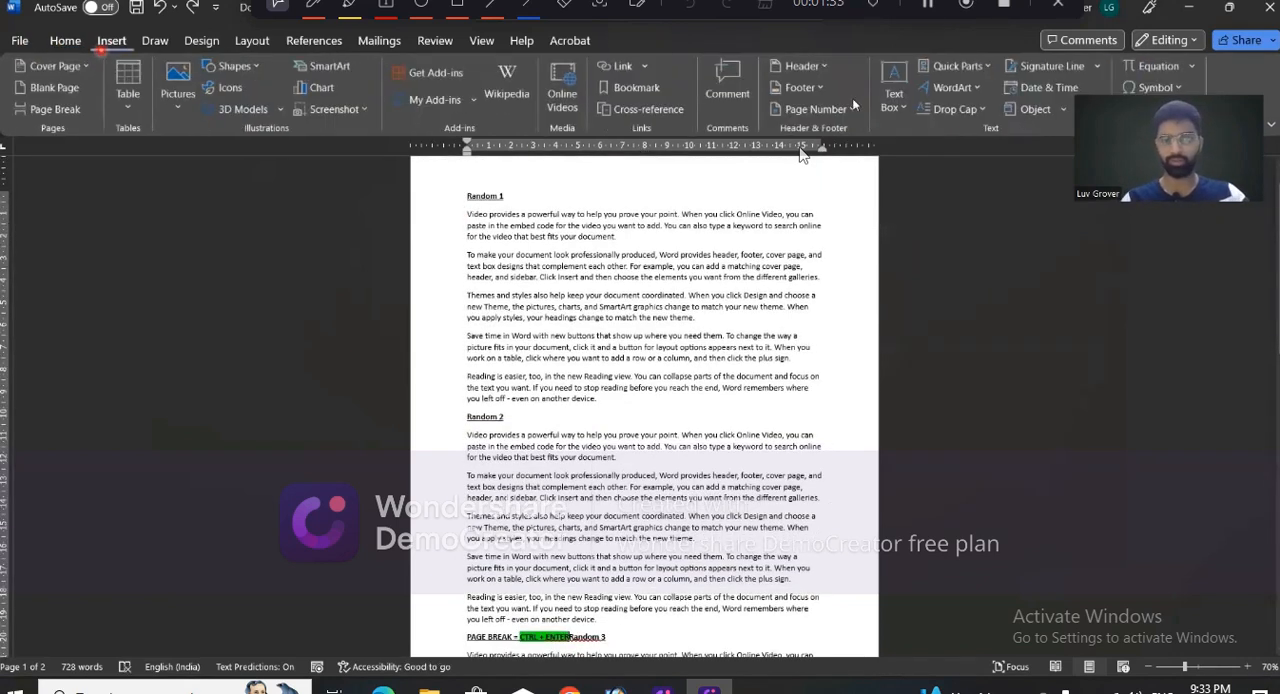
pyautogui.click(802, 67)
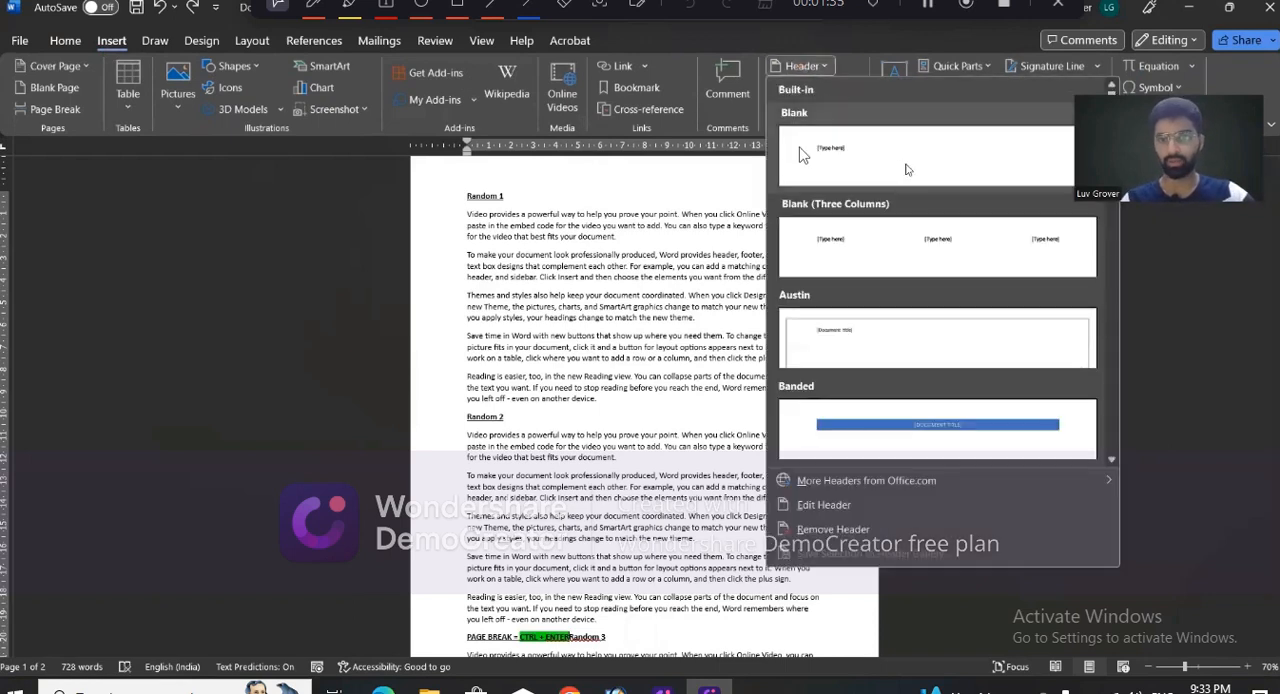
pyautogui.click(907, 170)
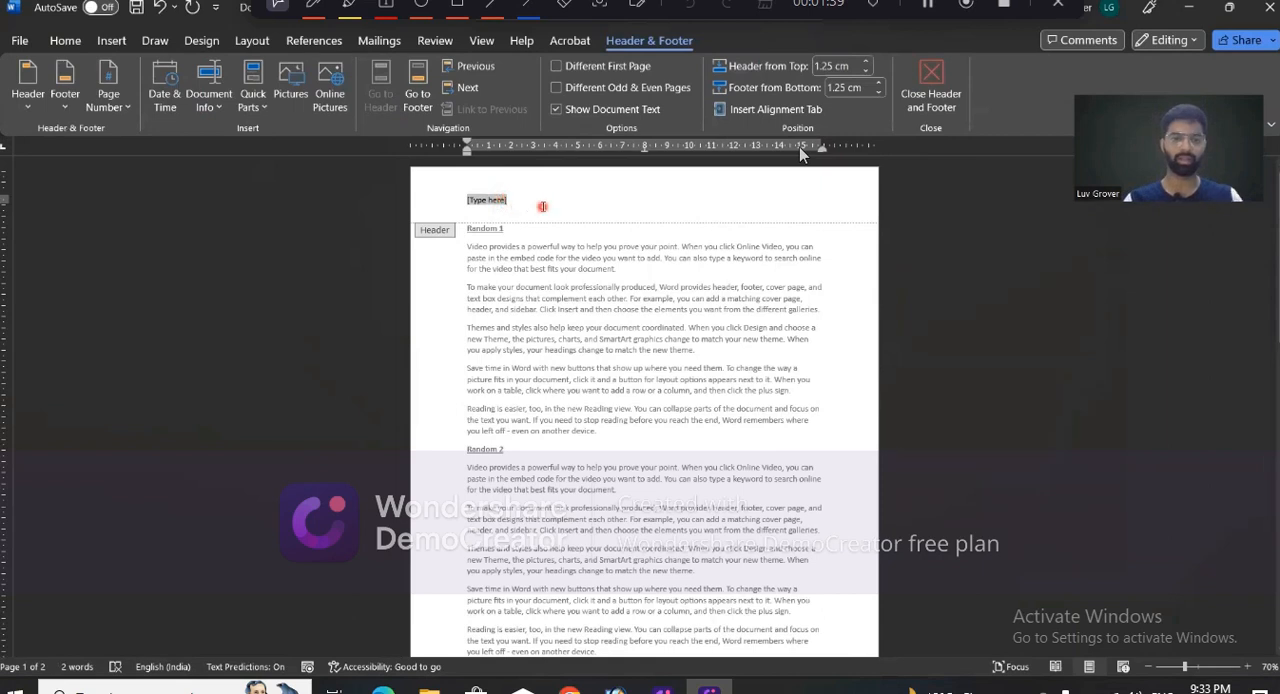
# - Replace the header's placeholder with the text "Random text generation file"
pyautogui.click(542, 206)
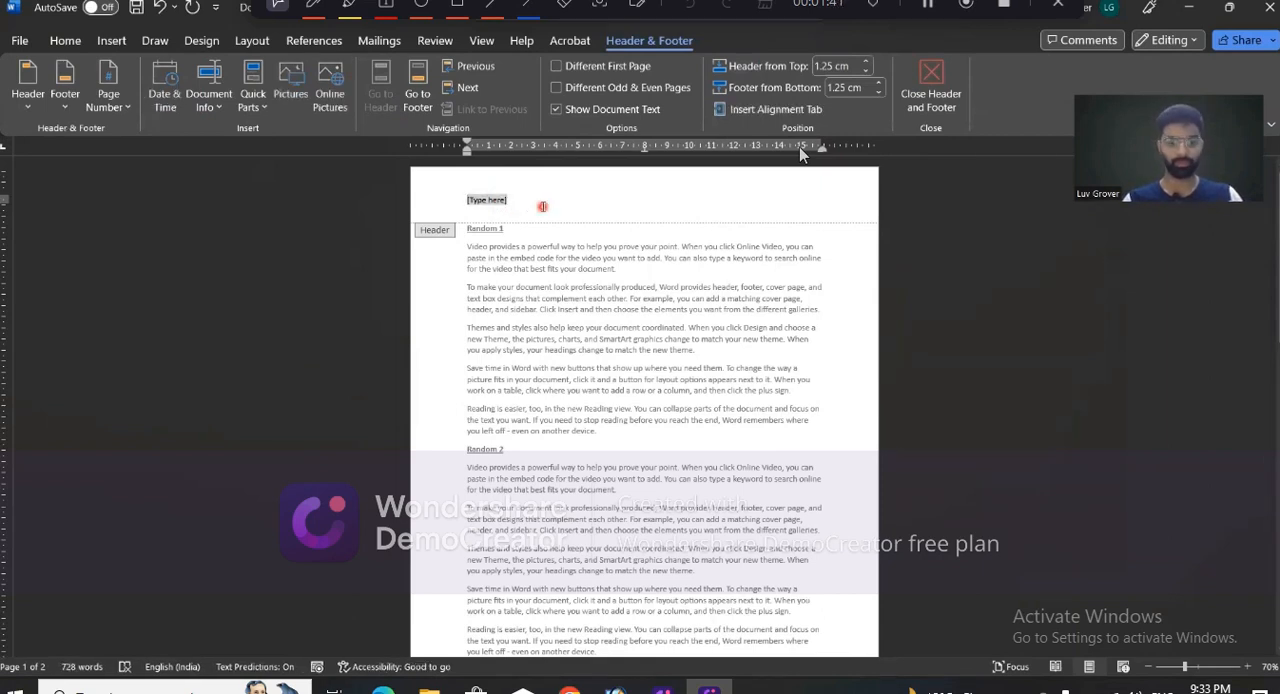
pyautogui.write('RANDOM')
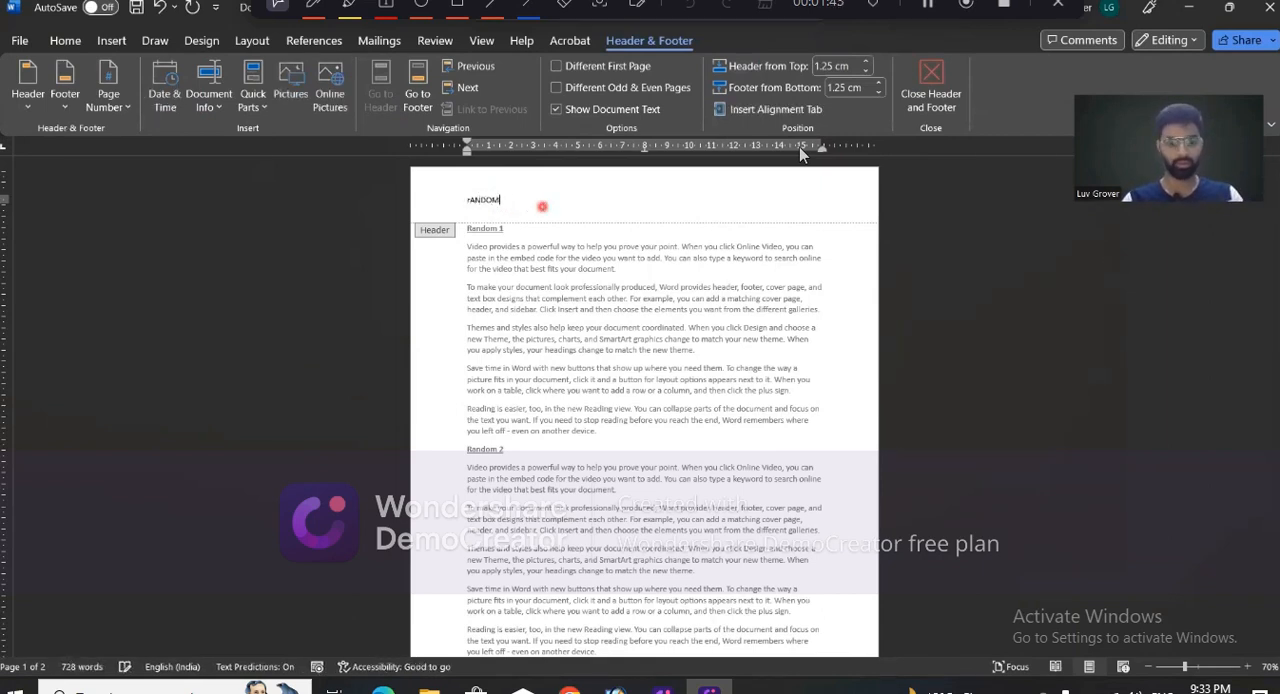
pyautogui.press('BackSpace')
pyautogui.write('Random text gene')
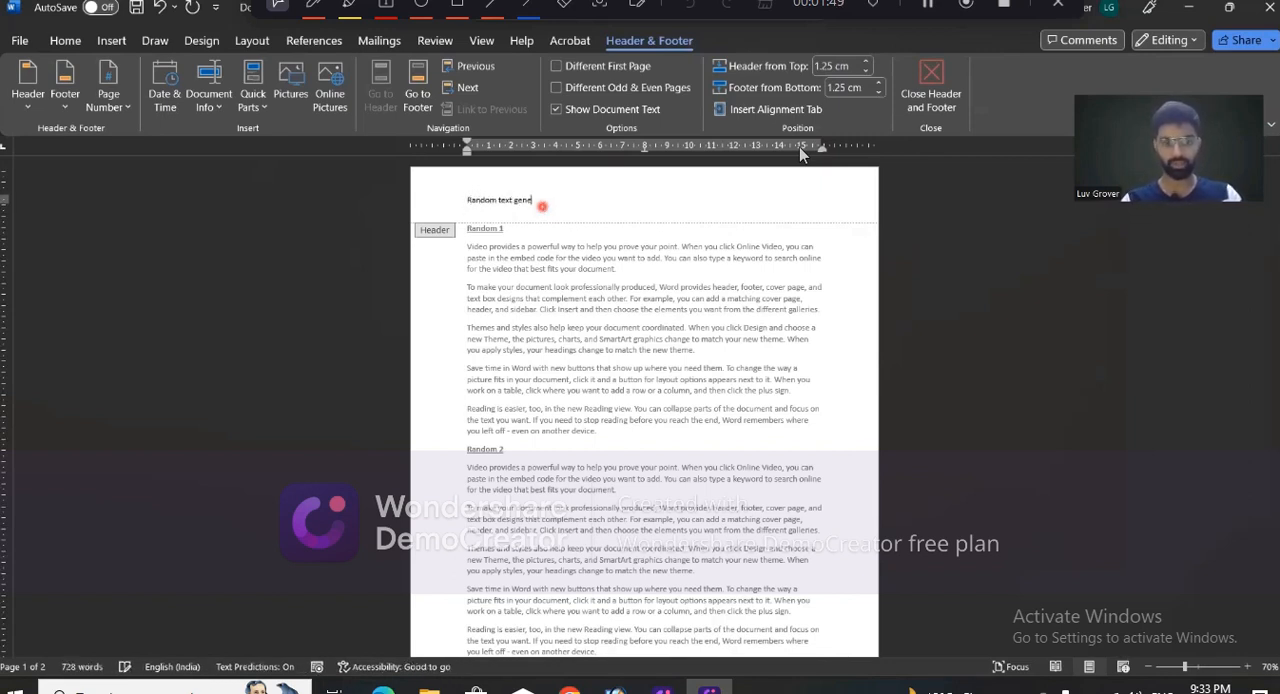
pyautogui.write('ration')
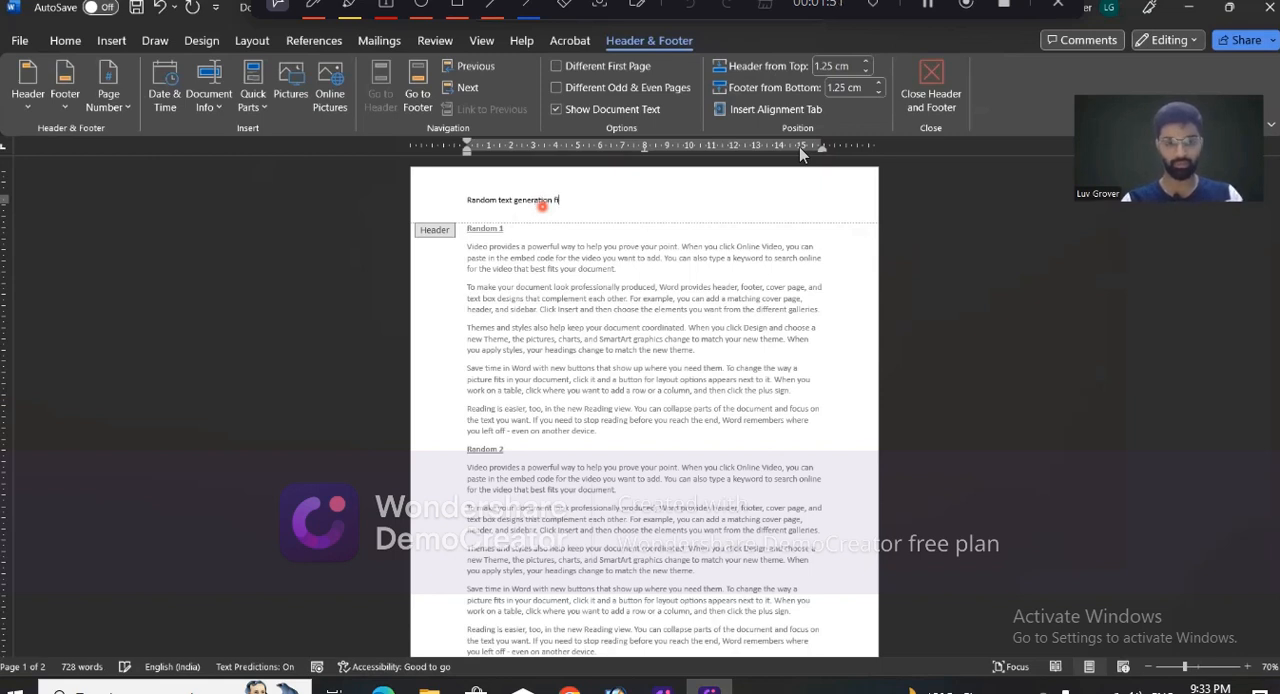
pyautogui.write(' file')
pyautogui.press('Return')
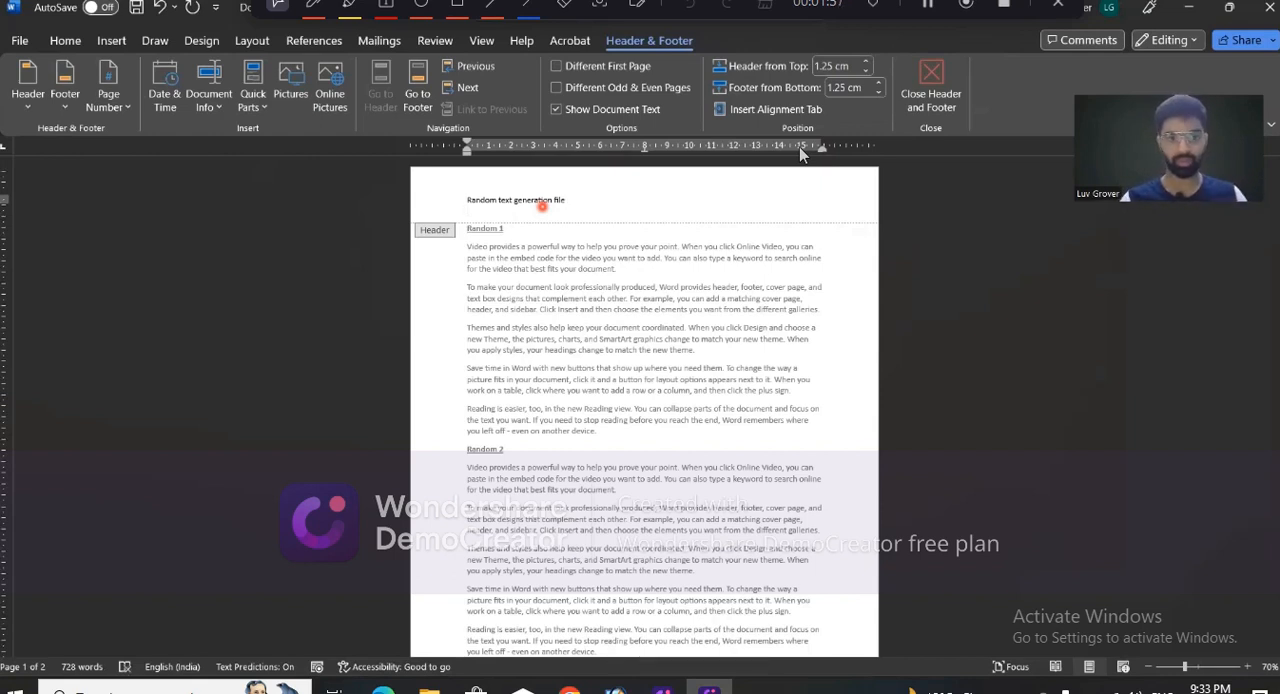
# - Make the header text bold and enlarge its font size to 14
pyautogui.hotkey('ctrl', 'a')
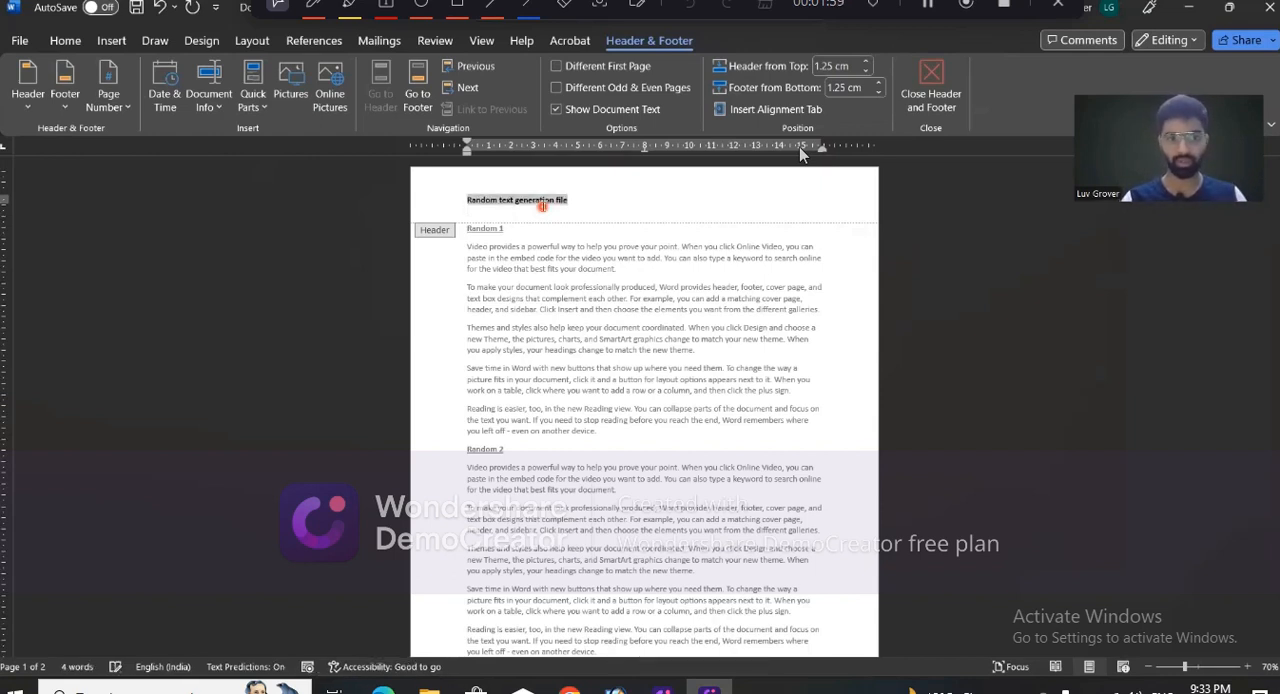
pyautogui.click(65, 40)
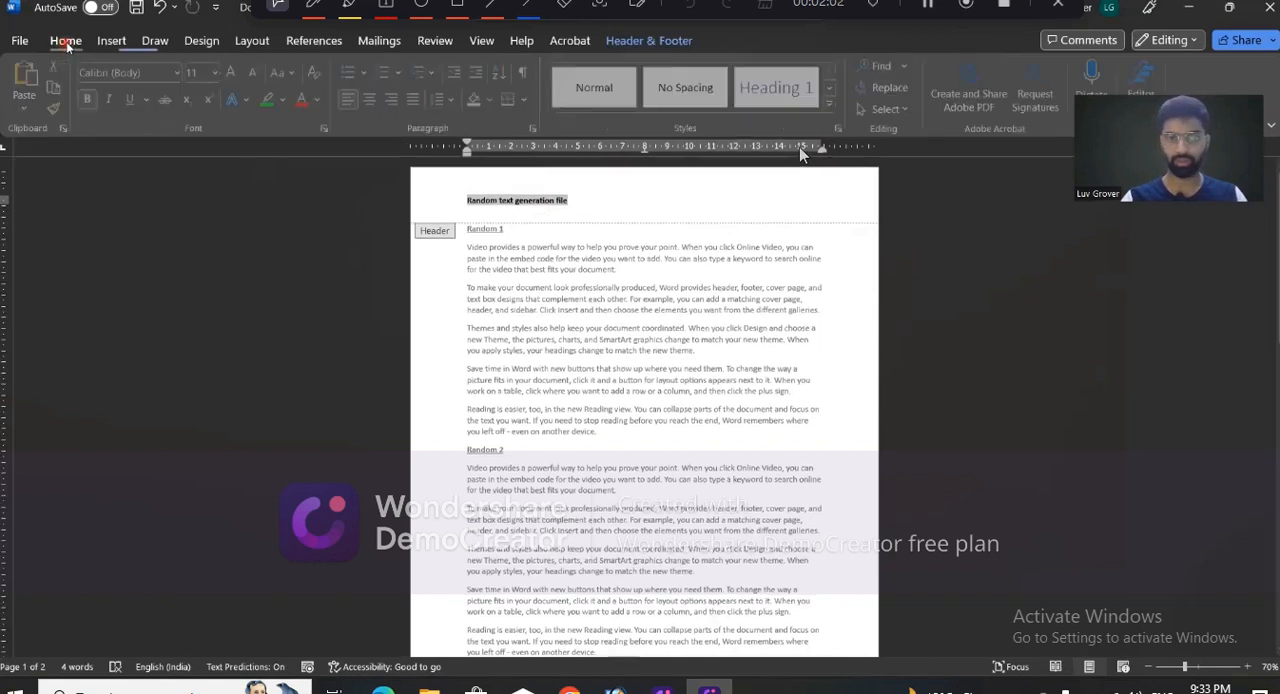
pyautogui.click(239, 73)
pyautogui.click(241, 74)
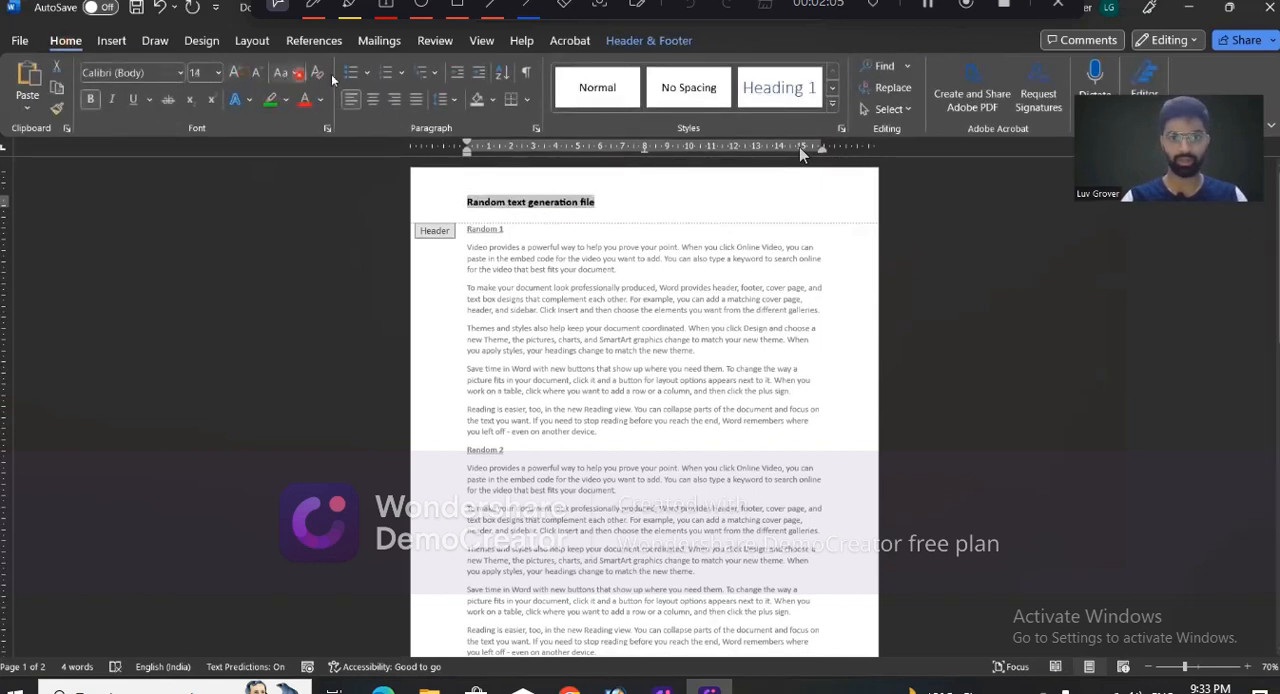
# - Try header distances from the page top of 0.8 cm, 1.6 cm and 1.1 cm
pyautogui.click(111, 40)
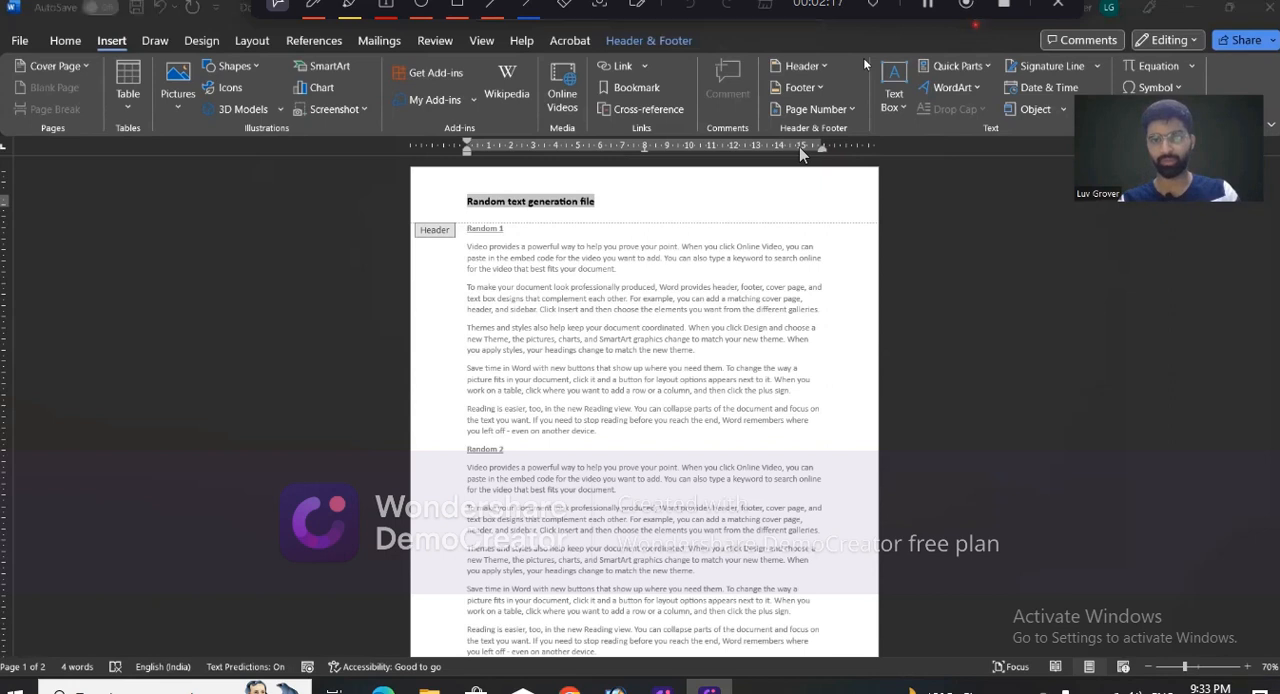
pyautogui.click(686, 45)
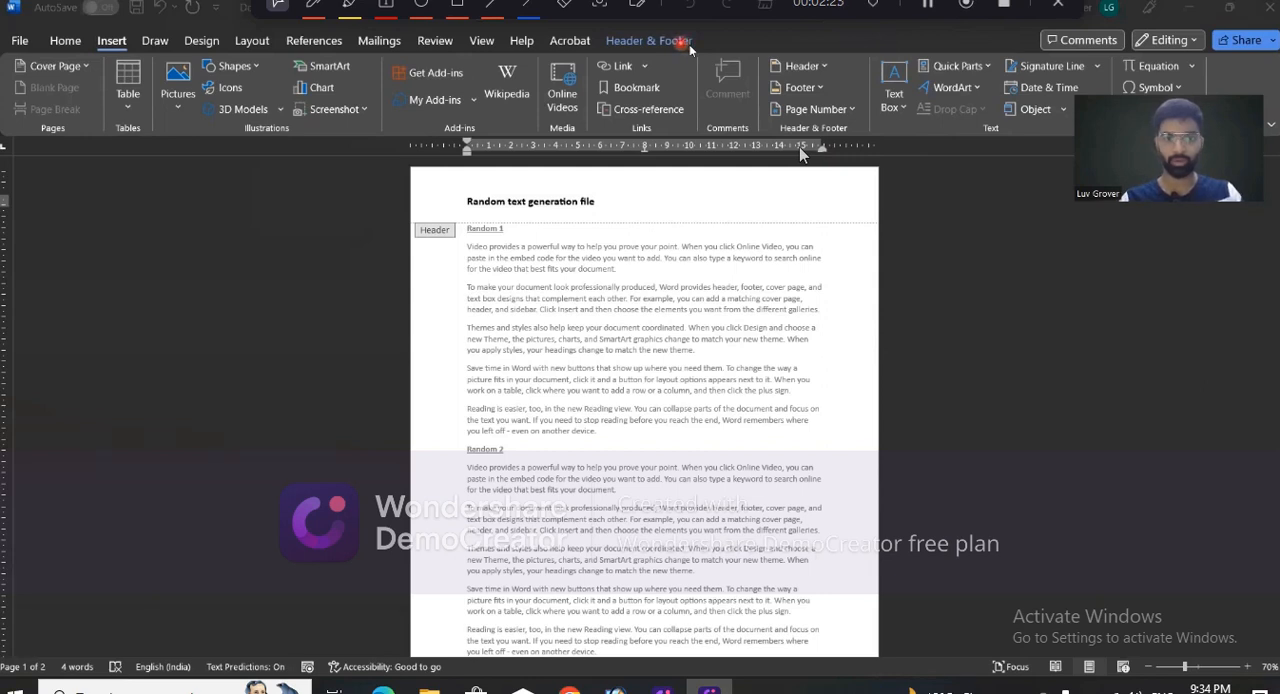
pyautogui.click(688, 46)
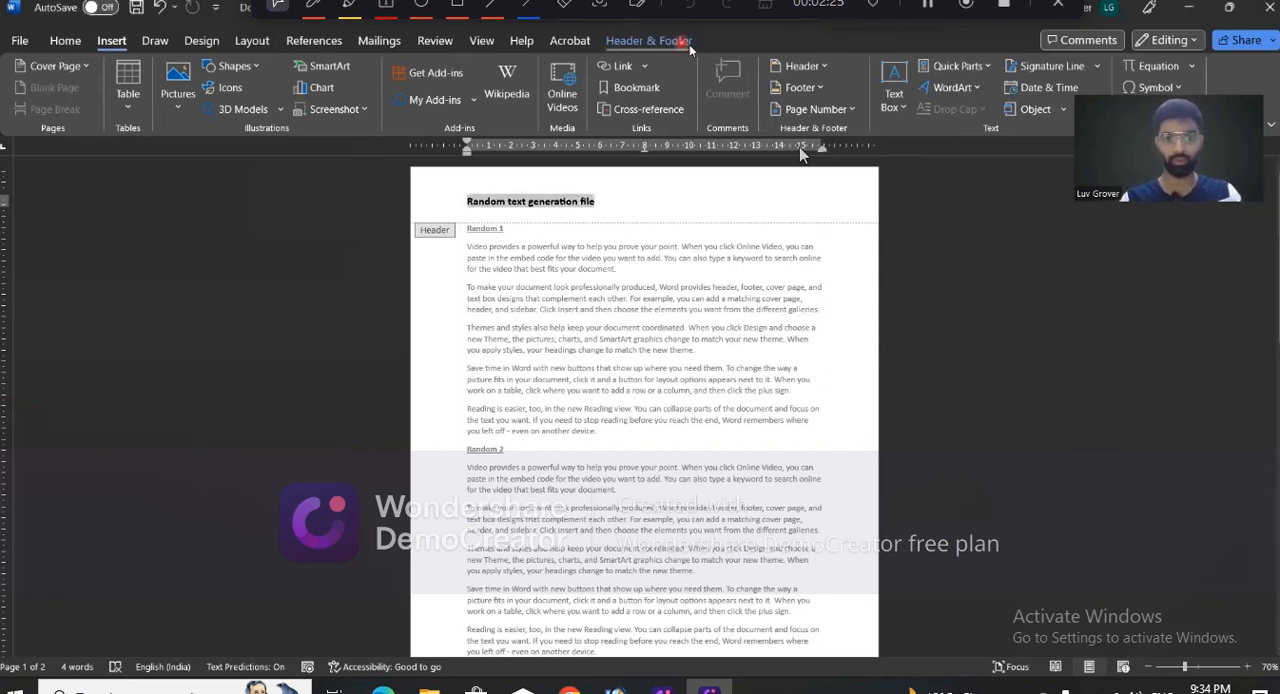
pyautogui.click(689, 44)
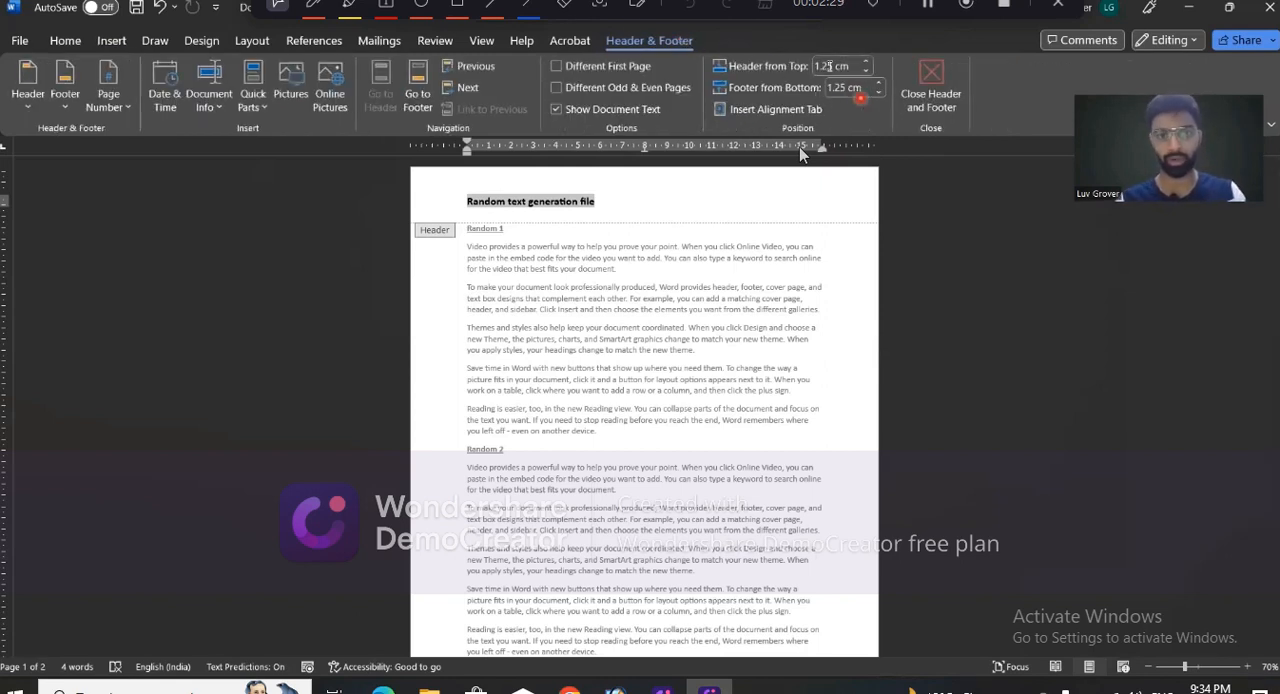
pyautogui.click(990, 108)
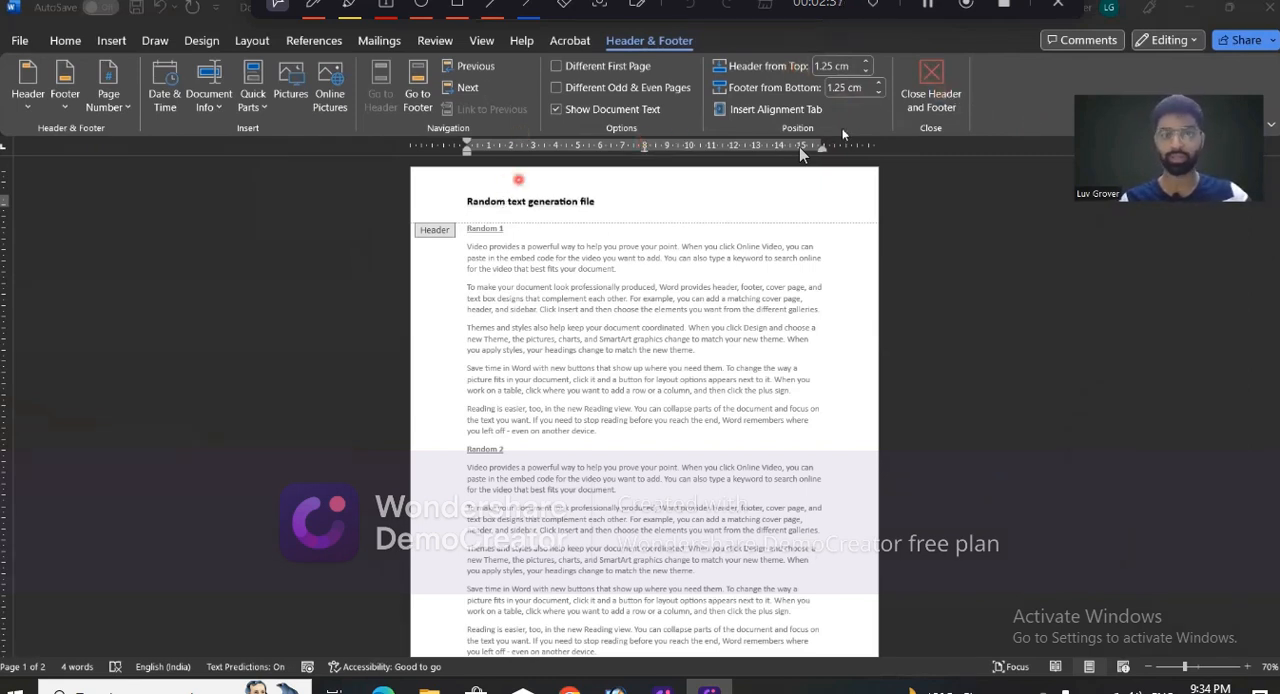
pyautogui.click(868, 72)
pyautogui.click(868, 72)
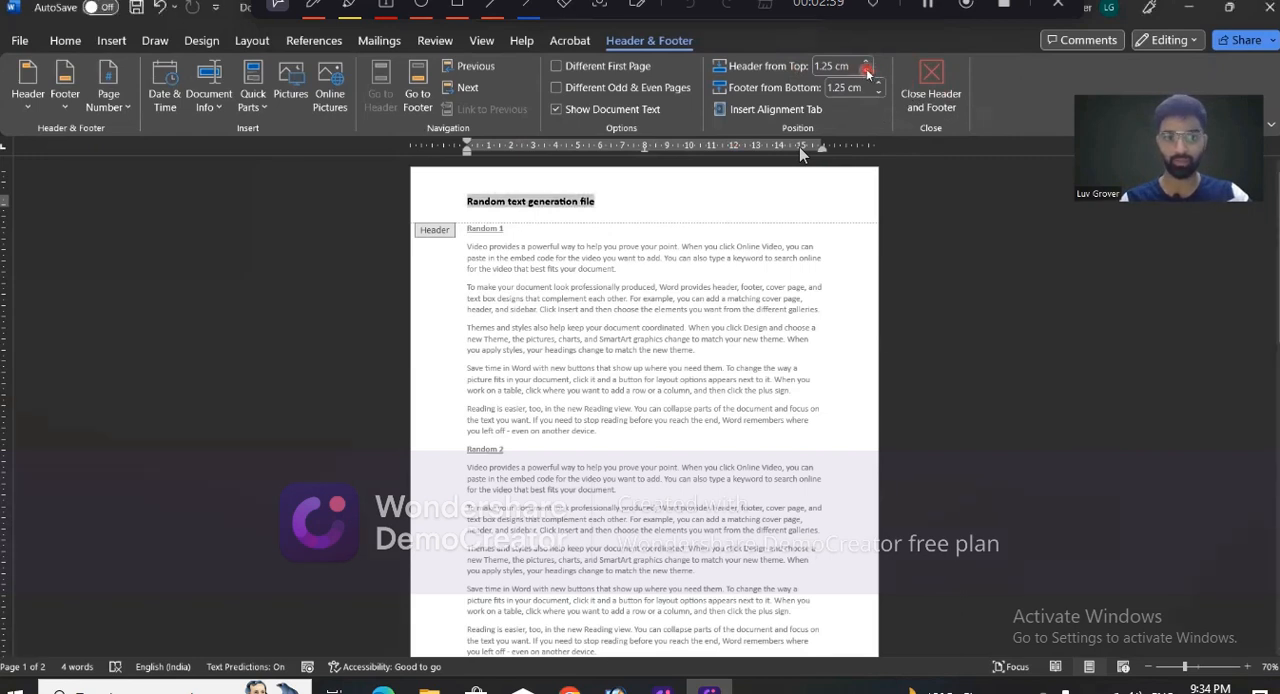
pyautogui.click(868, 72)
pyautogui.click(868, 72)
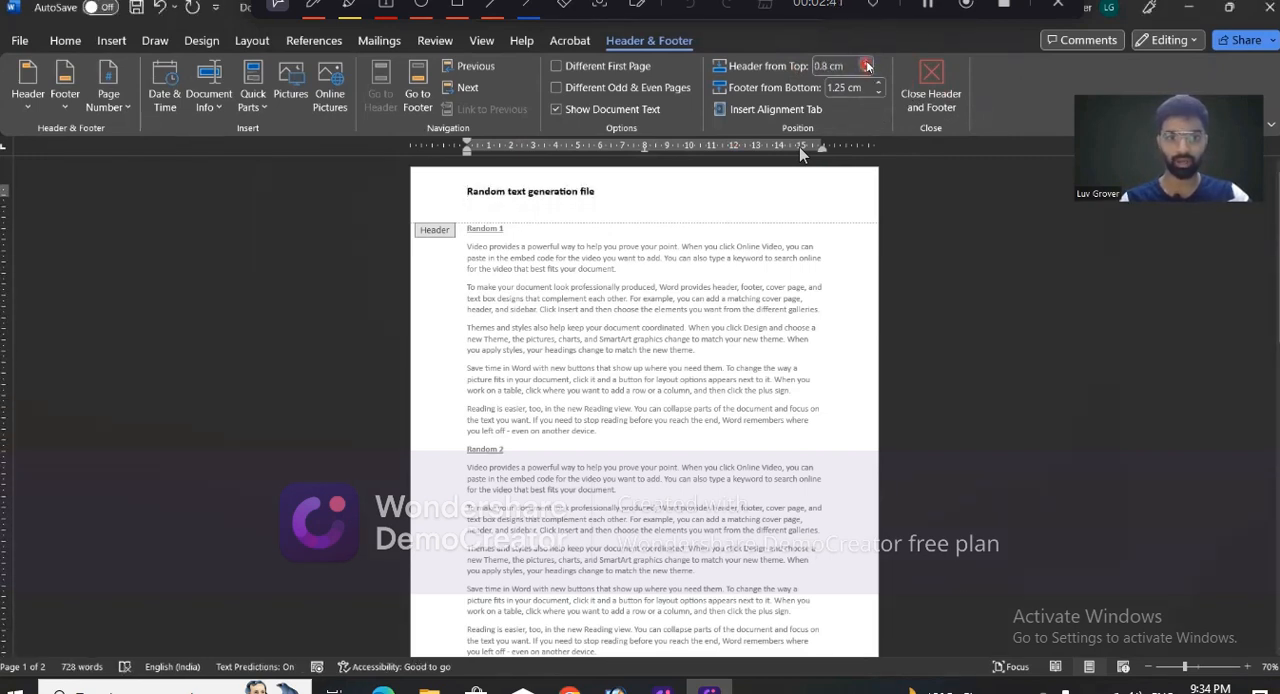
pyautogui.click(868, 62)
pyautogui.click(868, 62)
pyautogui.click(868, 62)
pyautogui.click(868, 62)
pyautogui.click(868, 62)
pyautogui.click(868, 62)
pyautogui.click(868, 62)
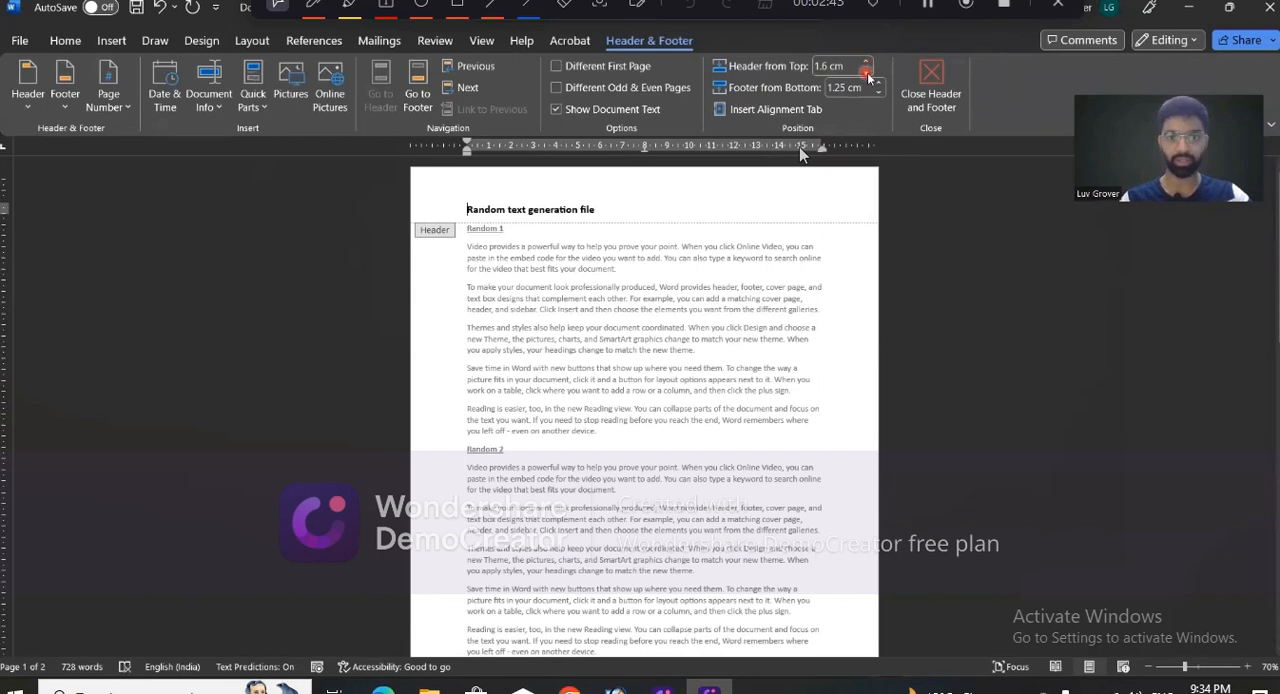
pyautogui.click(868, 71)
pyautogui.click(868, 71)
pyautogui.click(868, 71)
pyautogui.click(868, 71)
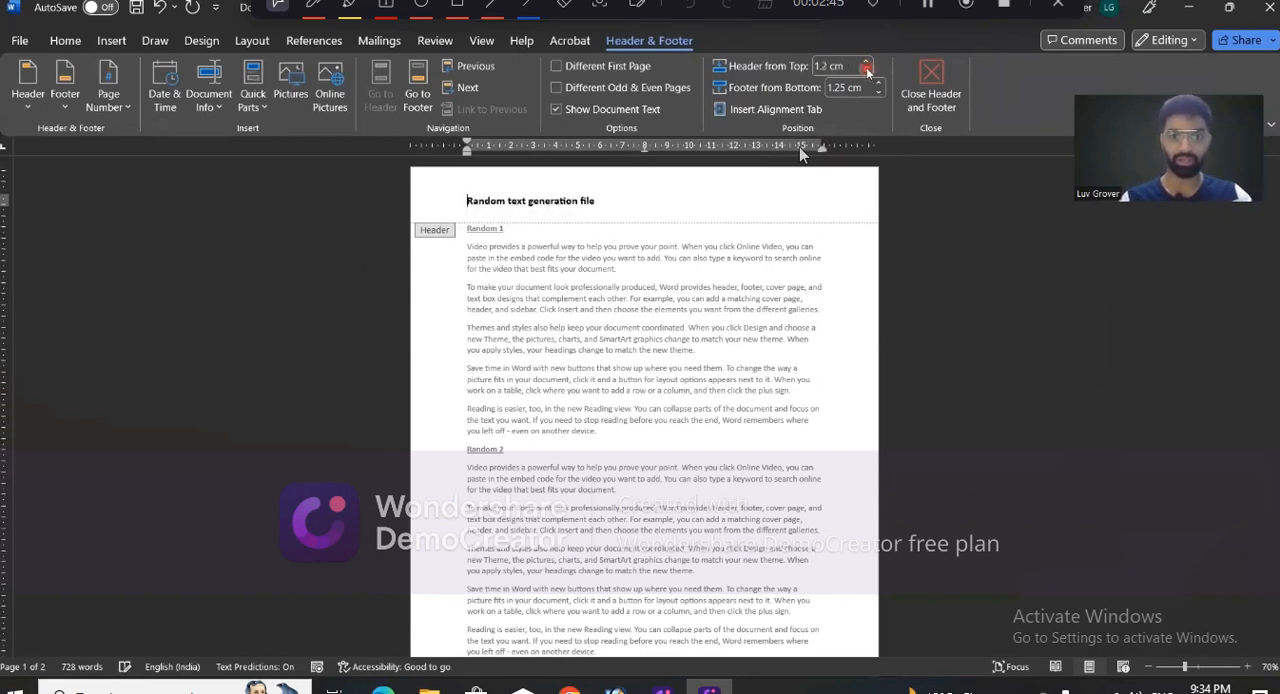
pyautogui.click(868, 71)
# - Set the header's distance from the page top to 1.25 cm and close header editing
pyautogui.click(836, 66)
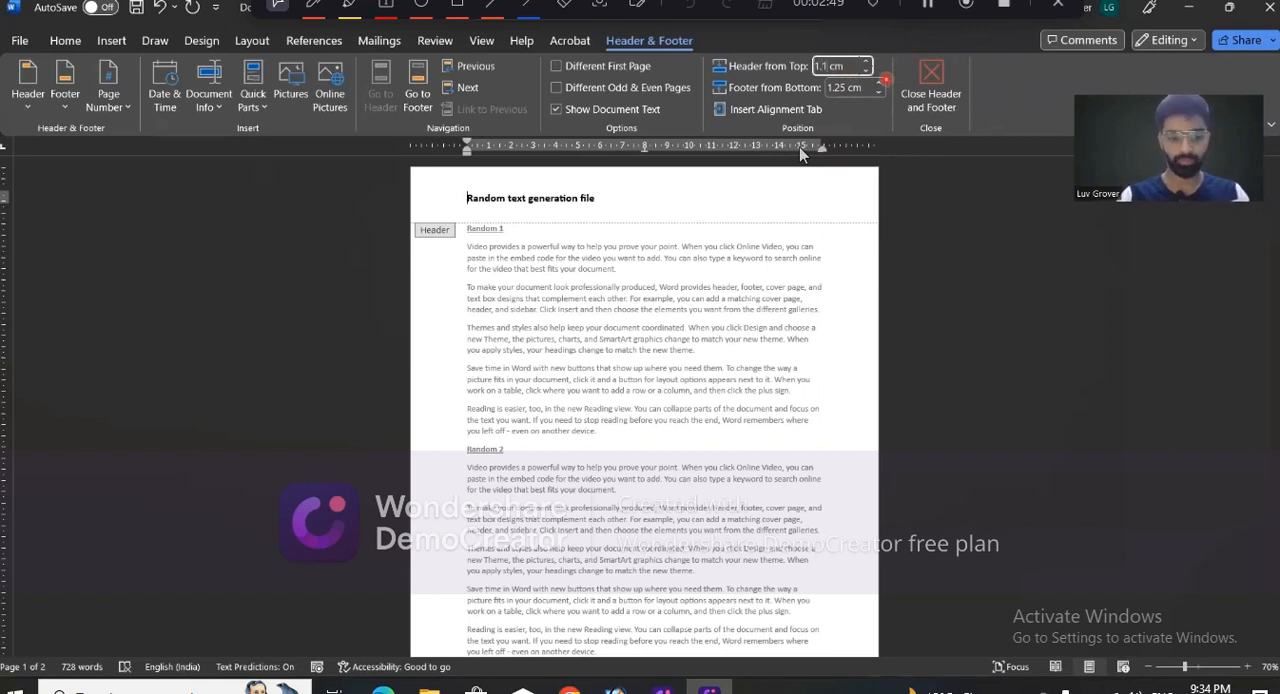
pyautogui.write('5')
pyautogui.press('Return')
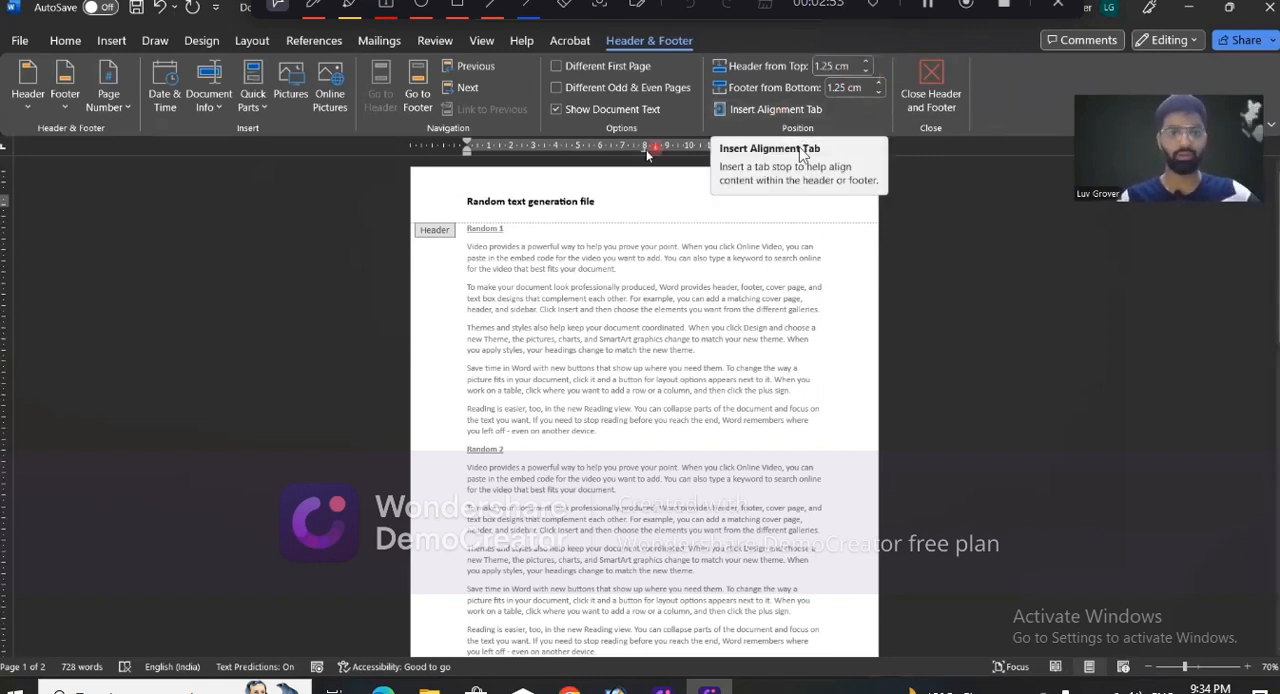
pyautogui.click(944, 86)
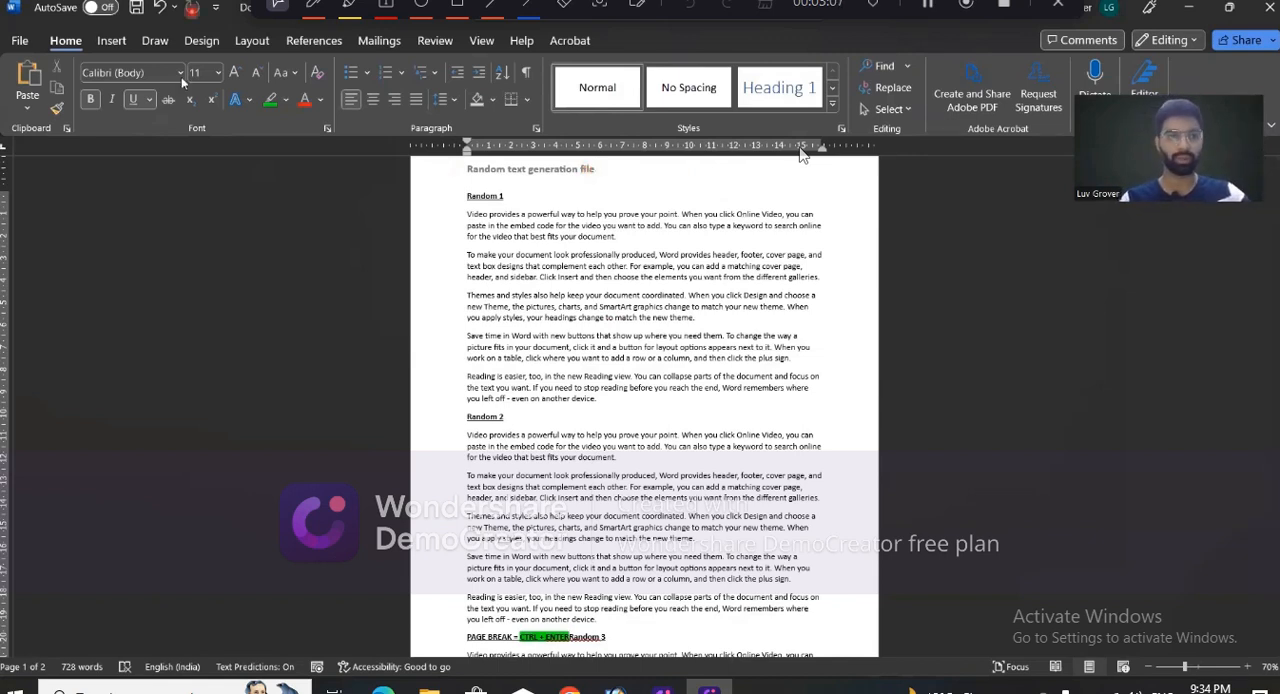
# - Open the header for editing and add an empty line below the text "Random text generation file"
pyautogui.click(111, 40)
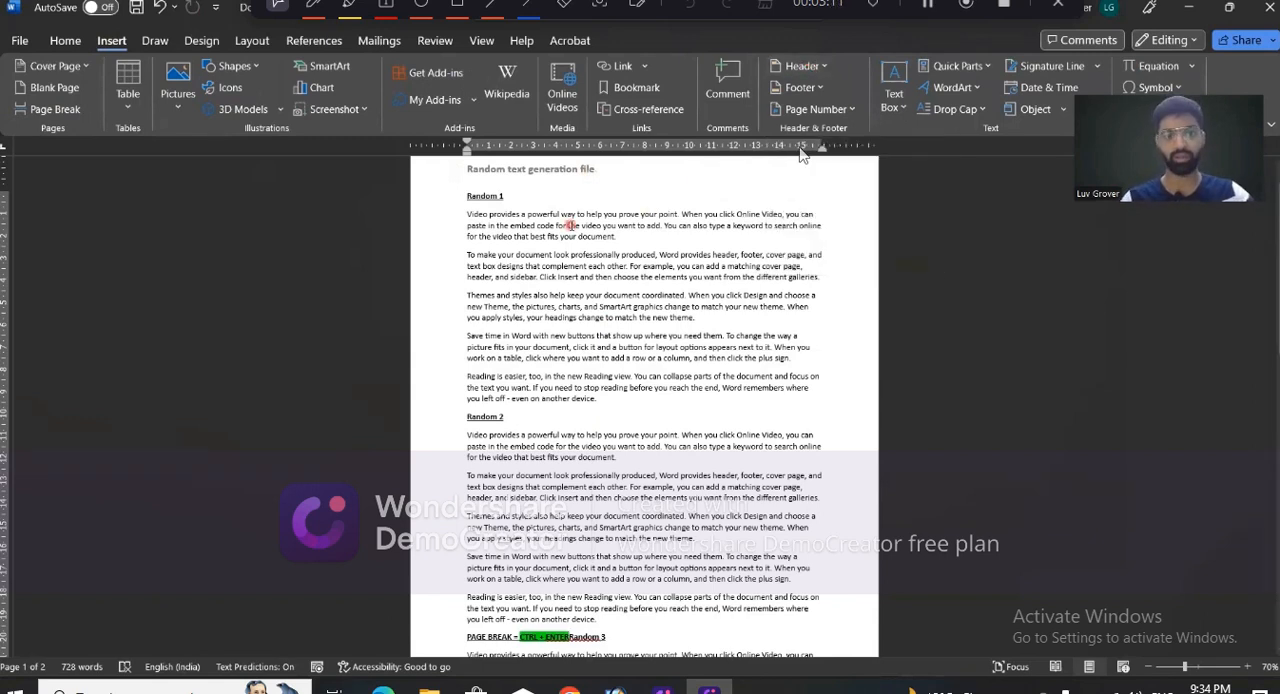
pyautogui.scroll(2, 570, 226)
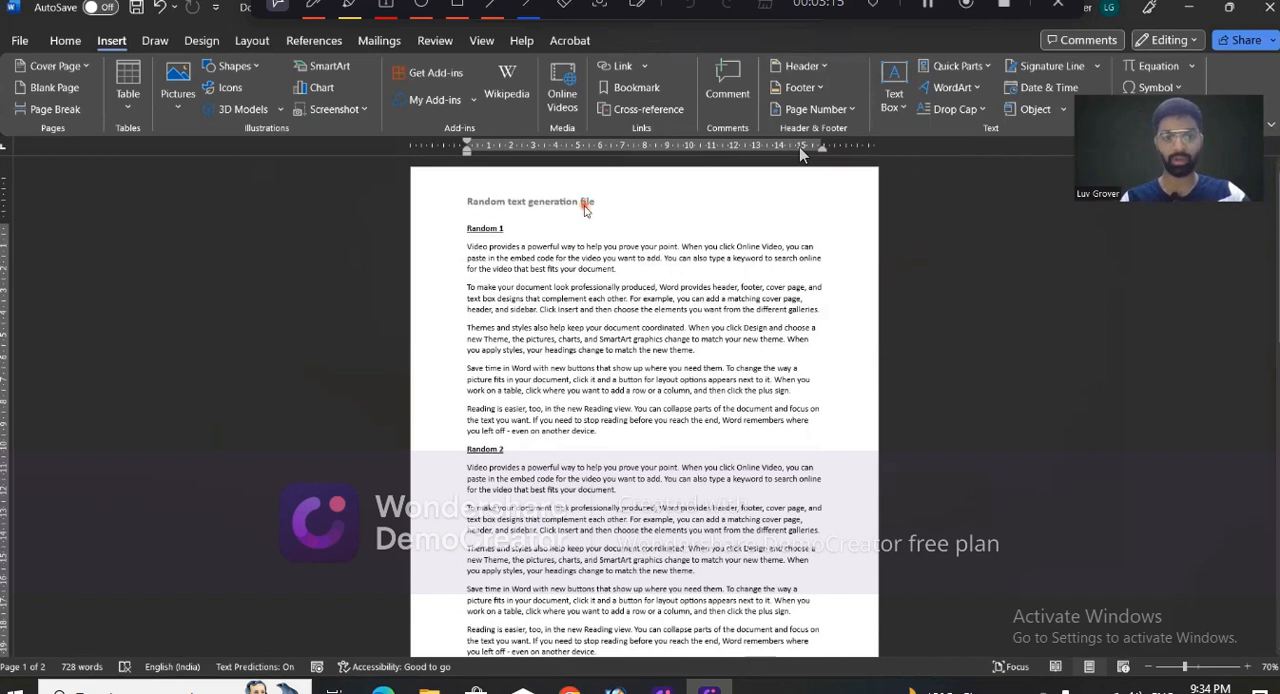
pyautogui.doubleClick(585, 207)
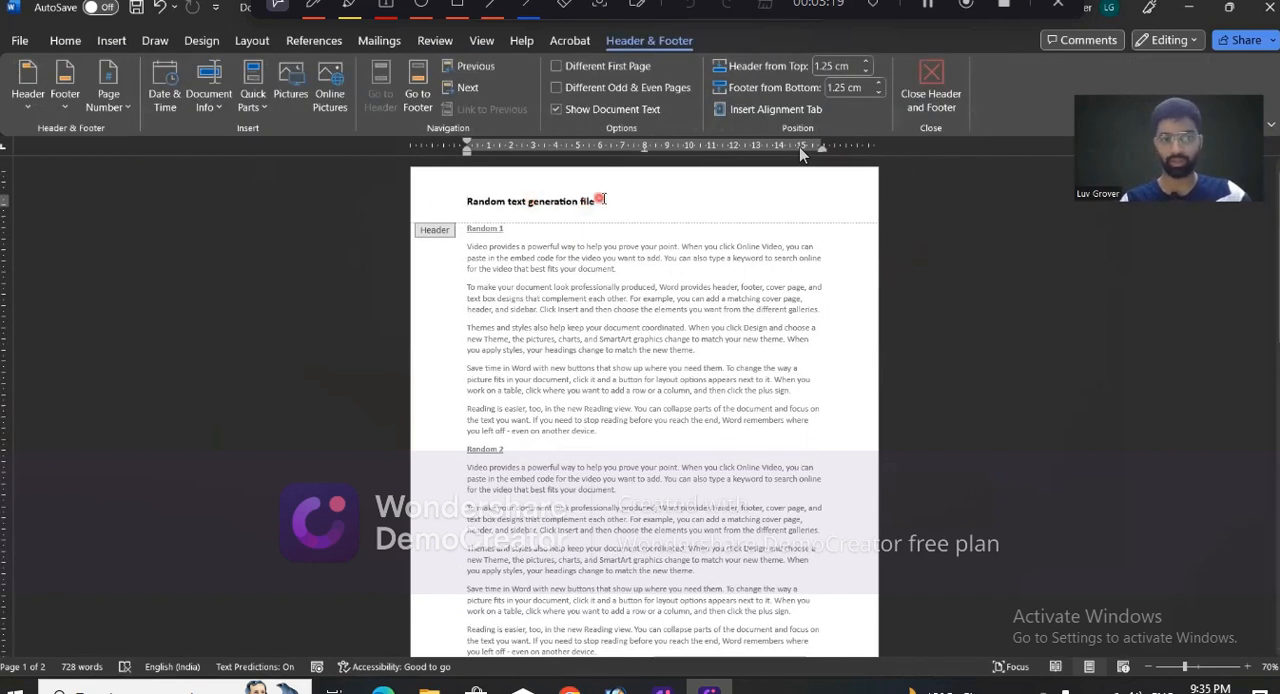
pyautogui.click(603, 200)
pyautogui.press('Return')
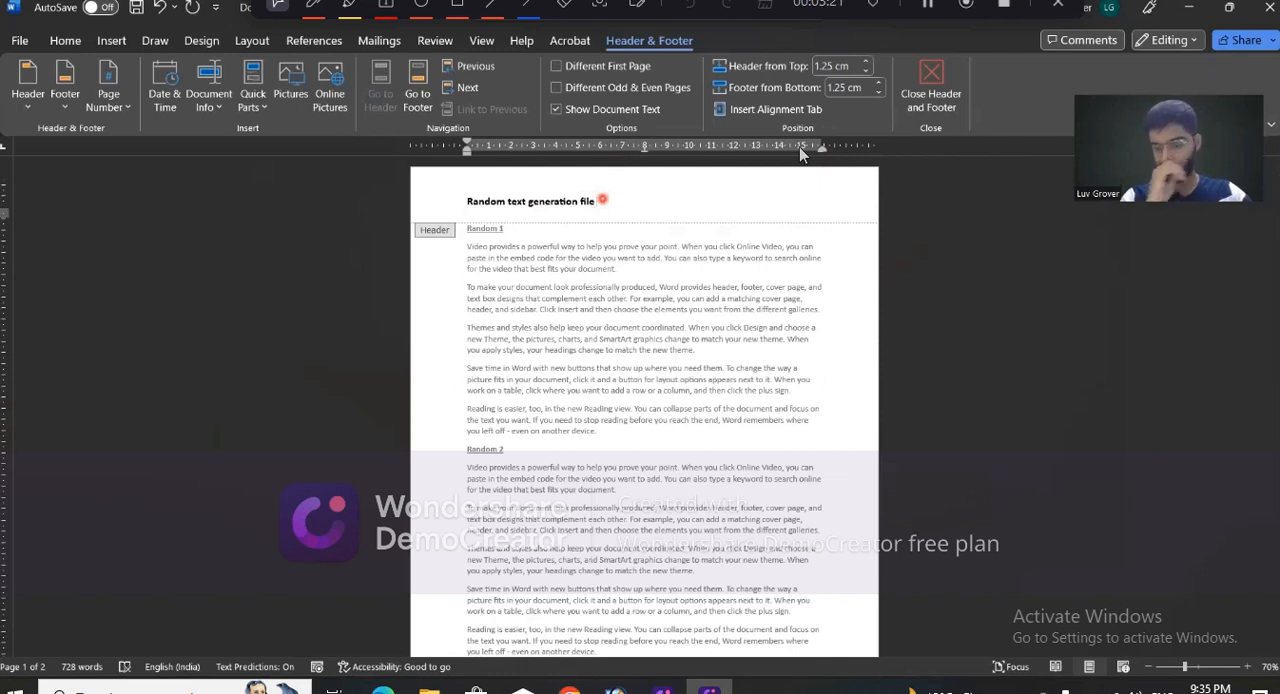
pyautogui.click(329, 192)
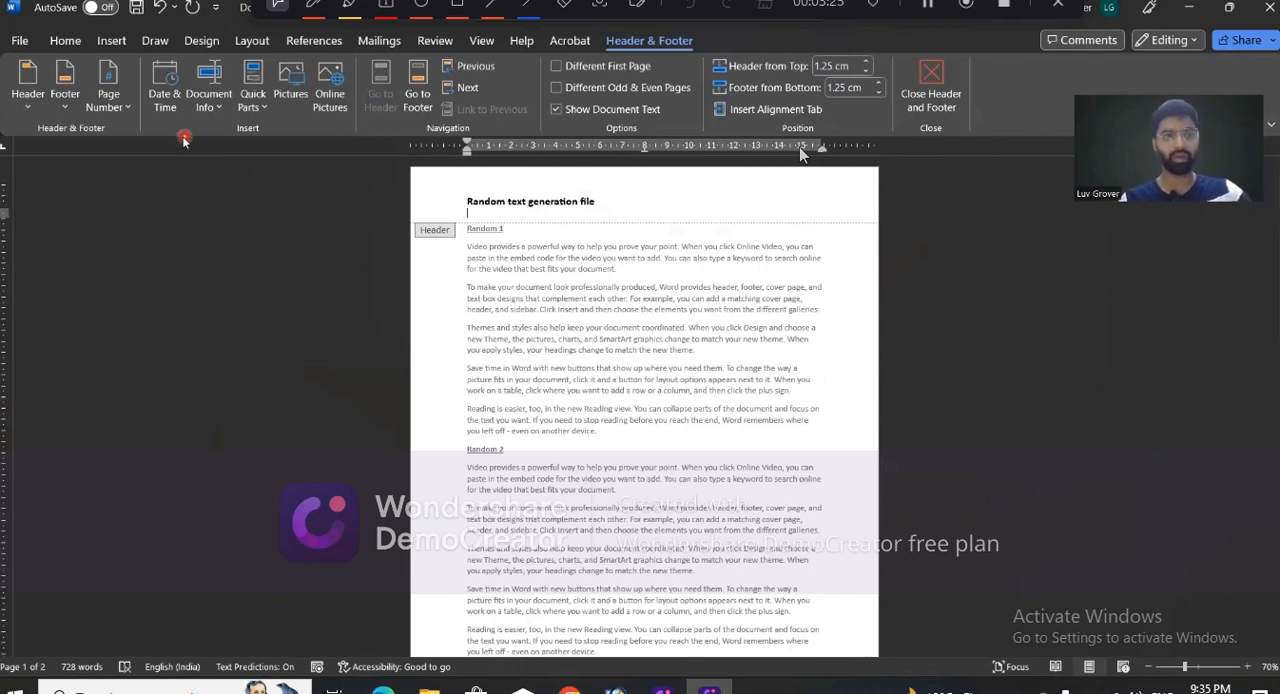
# - Insert the date in the format "Saturday, 01 July 2023" without automatic updating on the header's new line, and close header editing
pyautogui.click(171, 100)
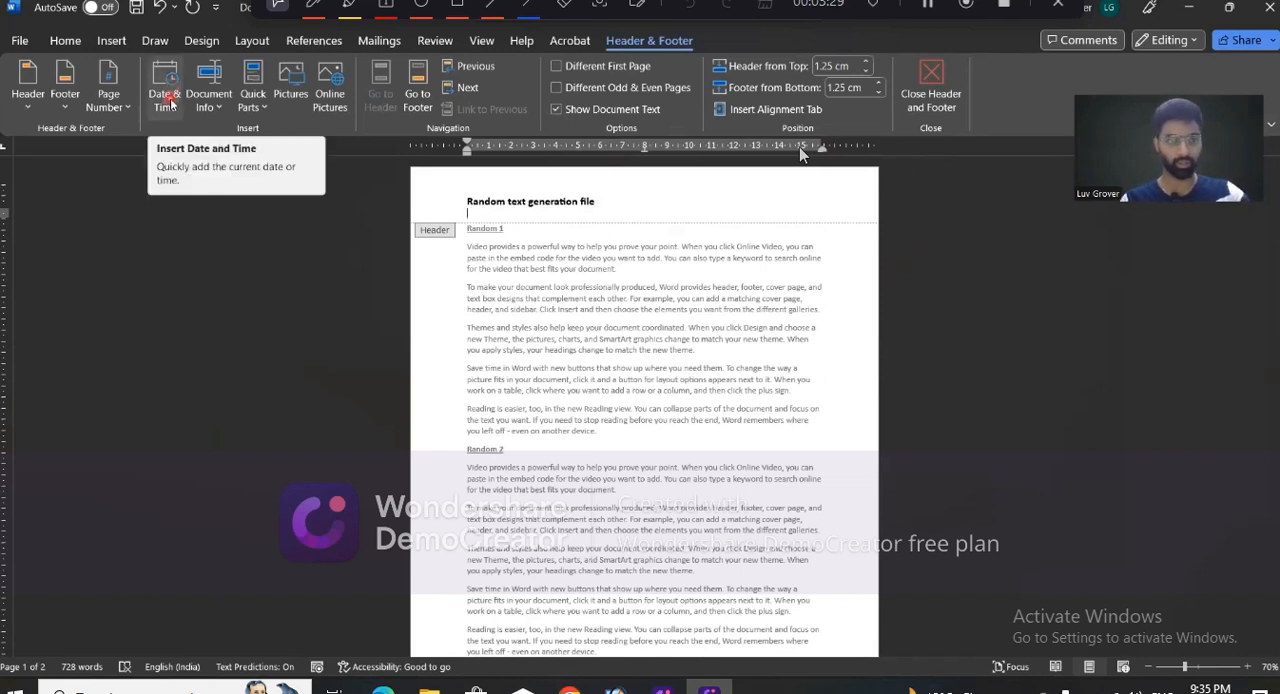
pyautogui.click(171, 100)
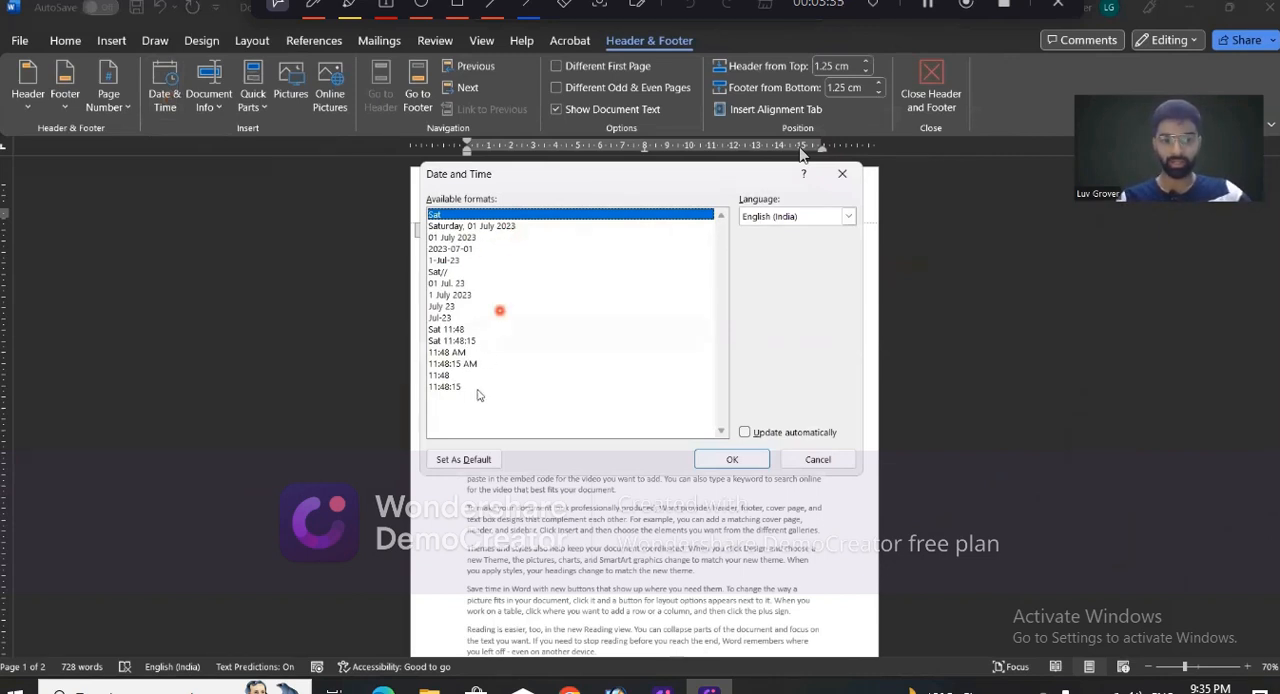
pyautogui.click(512, 227)
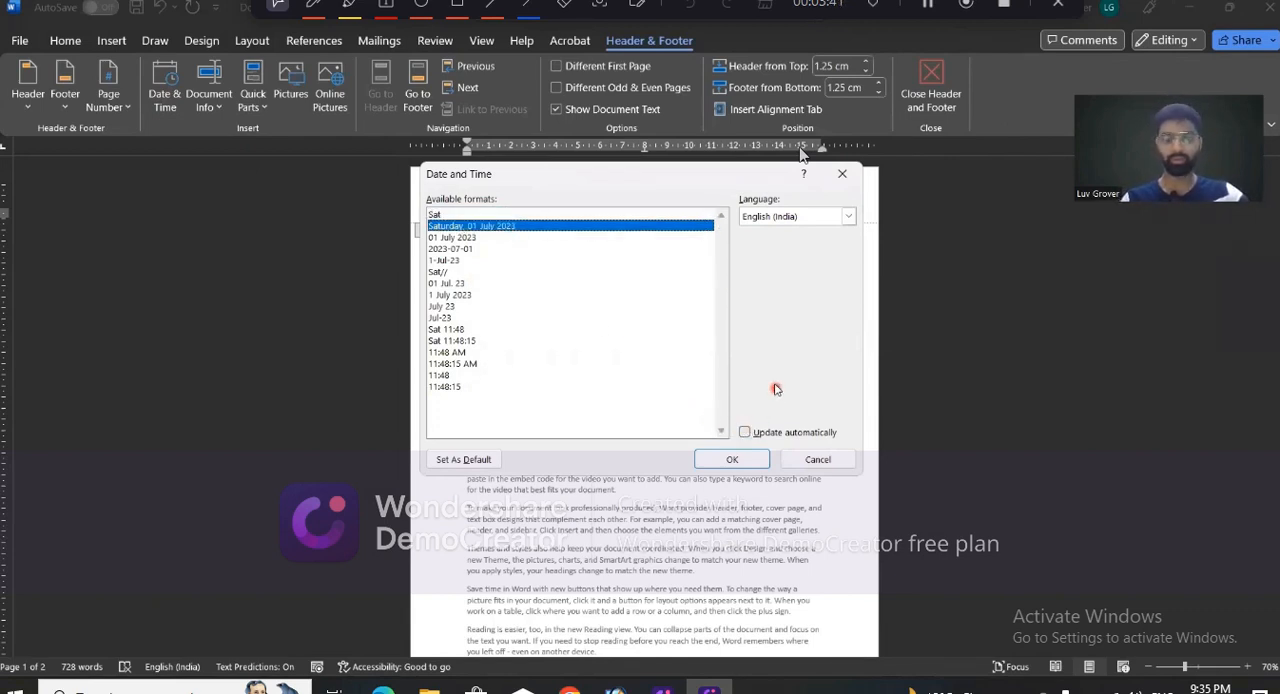
pyautogui.click(745, 432)
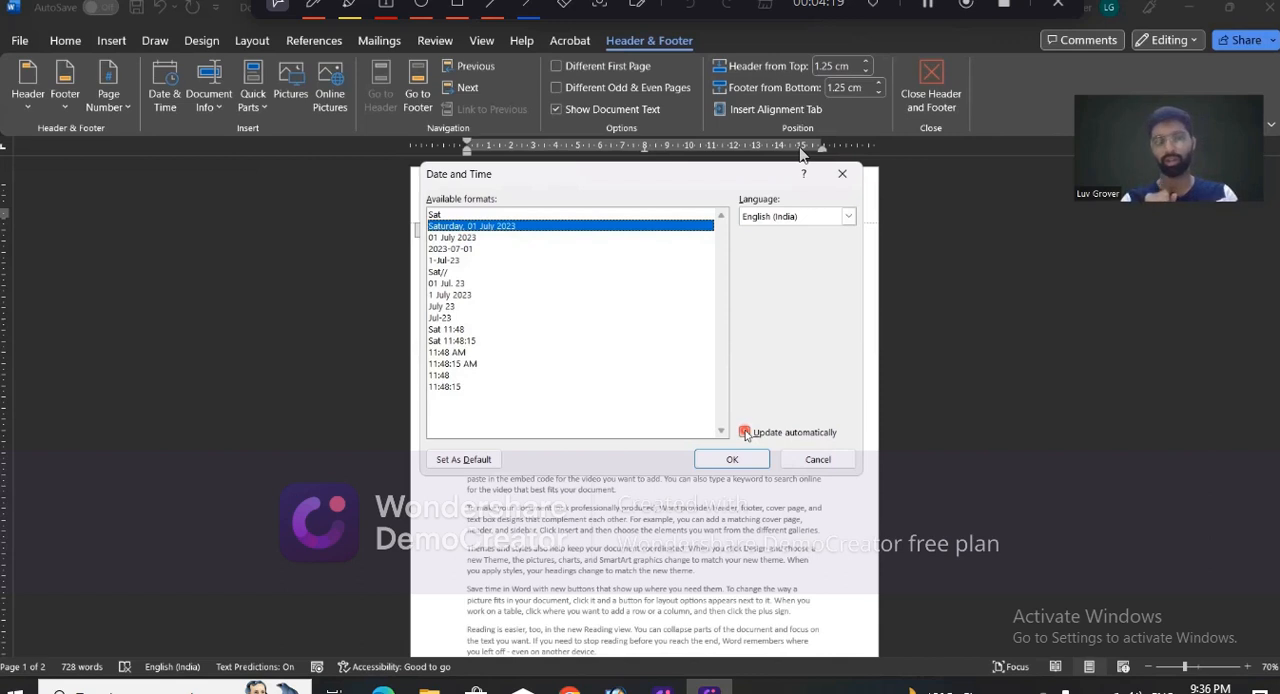
pyautogui.click(745, 433)
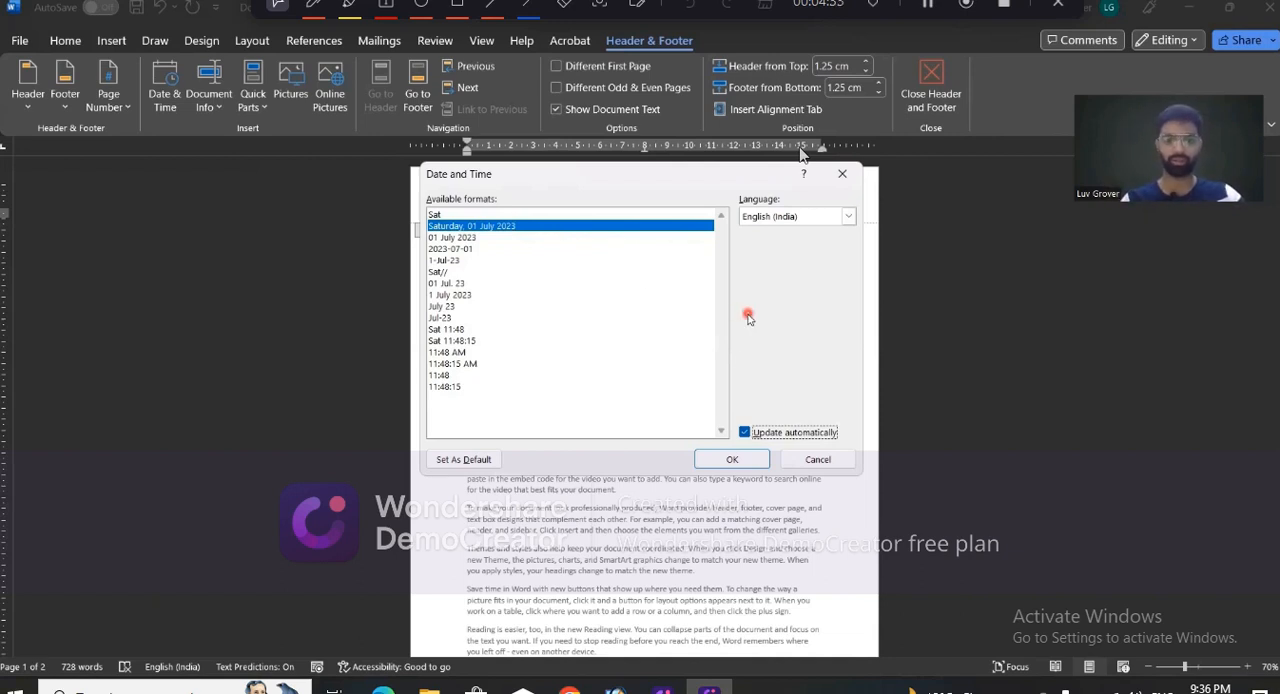
pyautogui.click(744, 432)
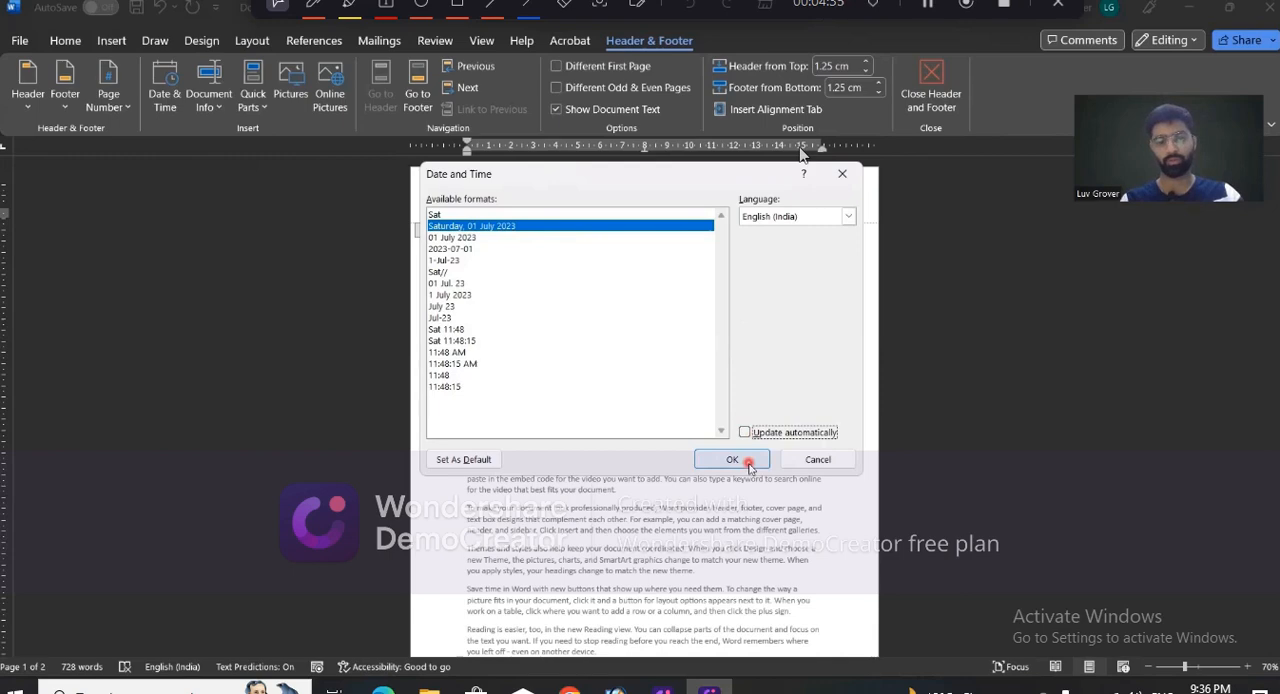
pyautogui.click(749, 463)
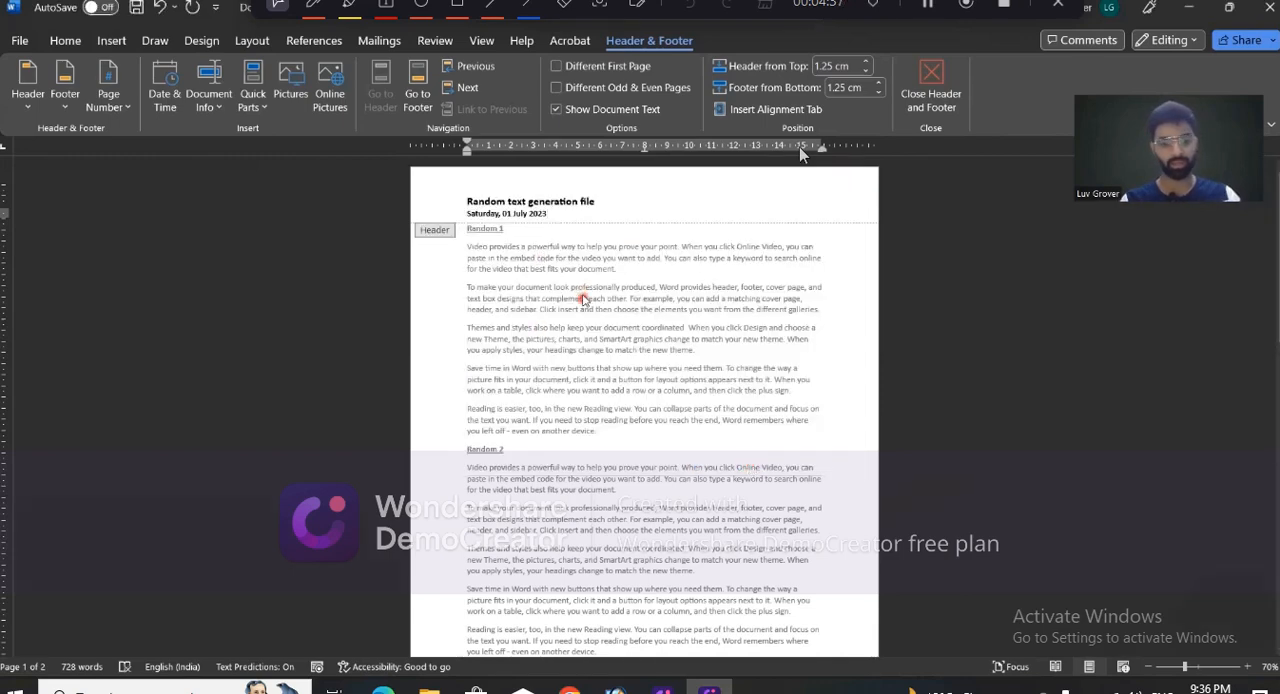
pyautogui.doubleClick(583, 298)
# - Move the "Random 3" heading onto its own line below the highlighted page break note
pyautogui.scroll(-1, 583, 296)
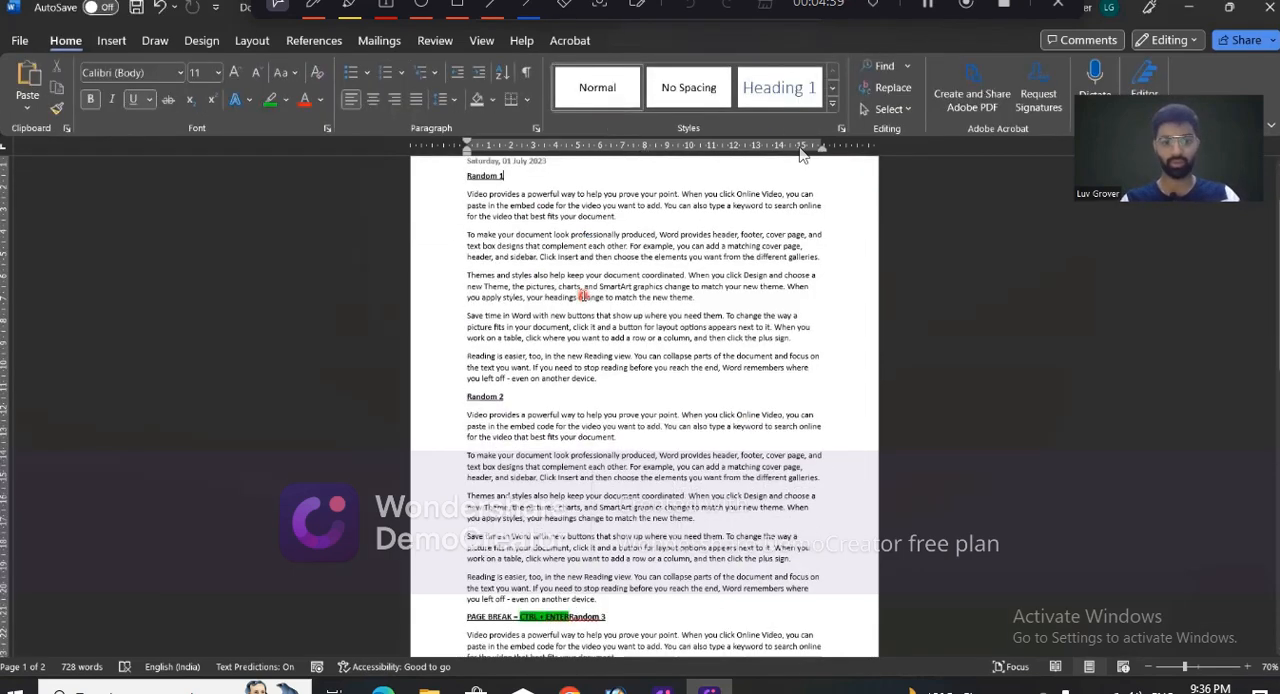
pyautogui.scroll(-4, 583, 300)
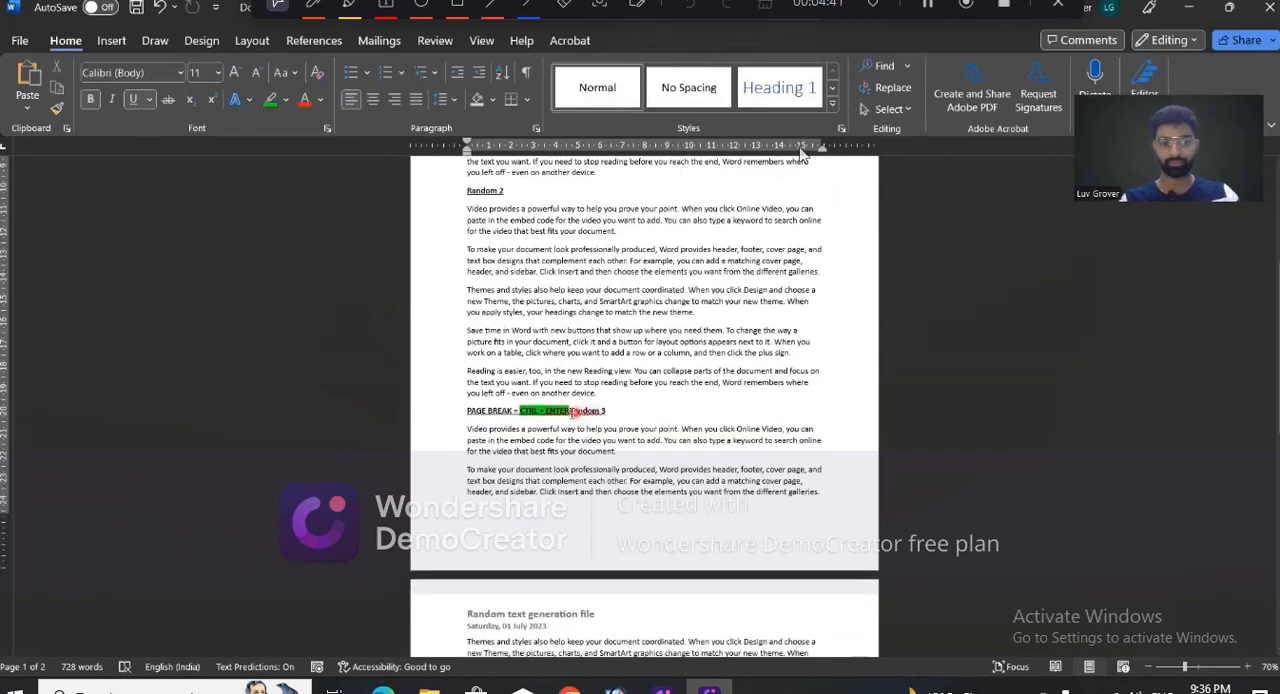
pyautogui.press('Return')
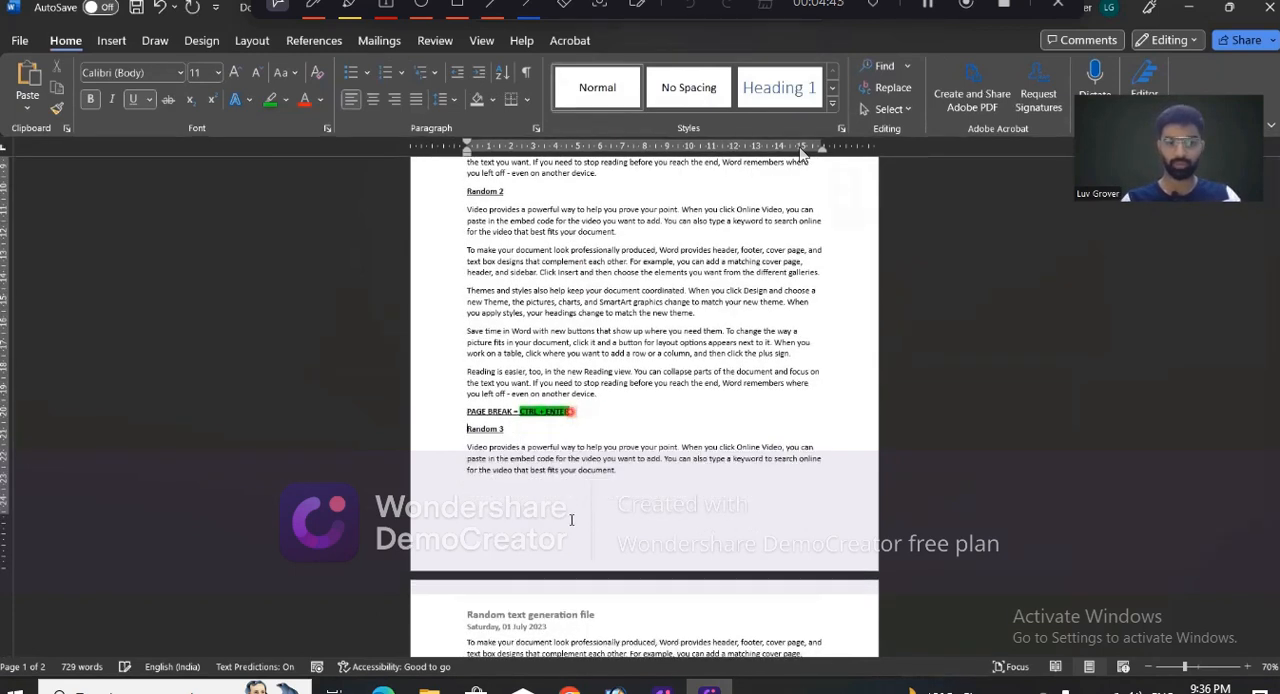
# - Open the first page's footer for editing
pyautogui.doubleClick(588, 531)
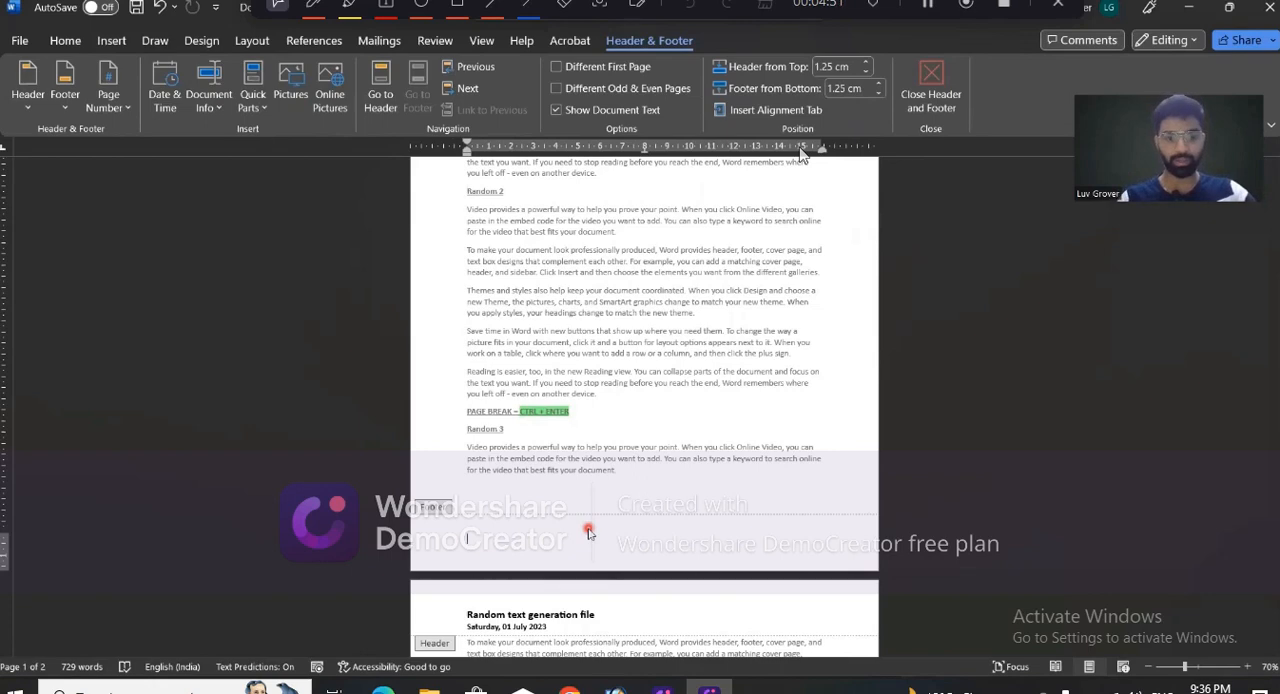
pyautogui.scroll(-6, 588, 531)
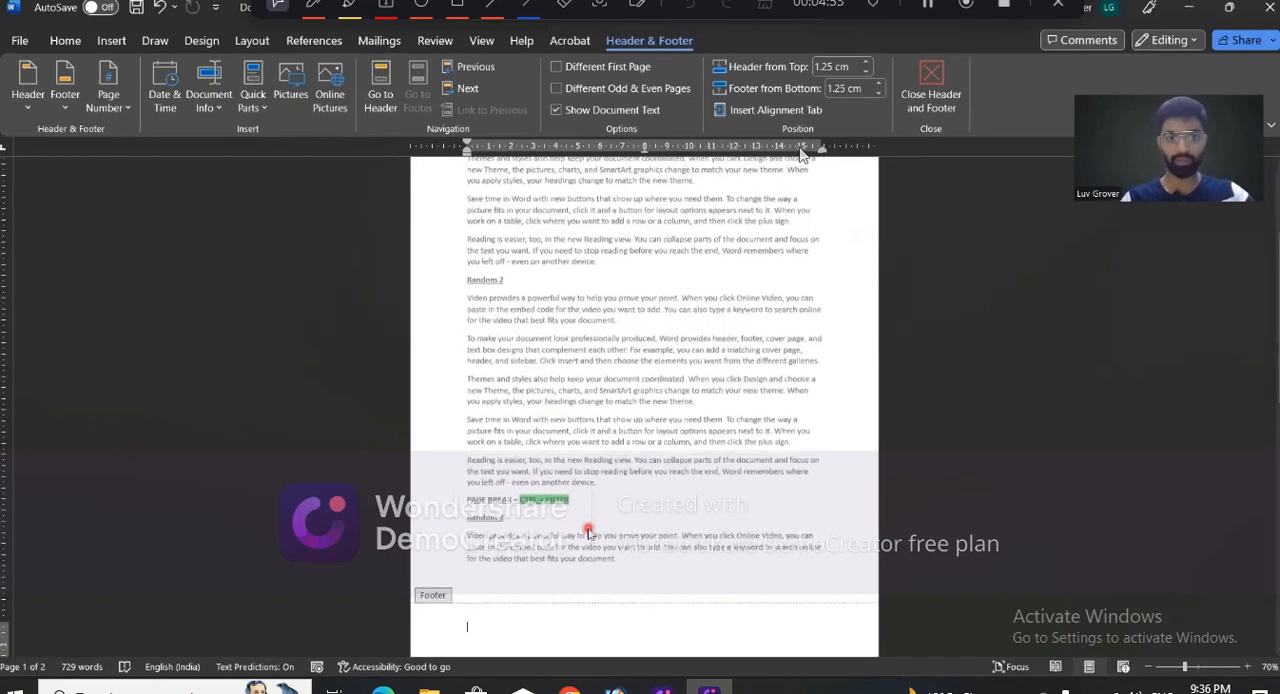
pyautogui.scroll(-3, 588, 531)
pyautogui.scroll(5, 588, 531)
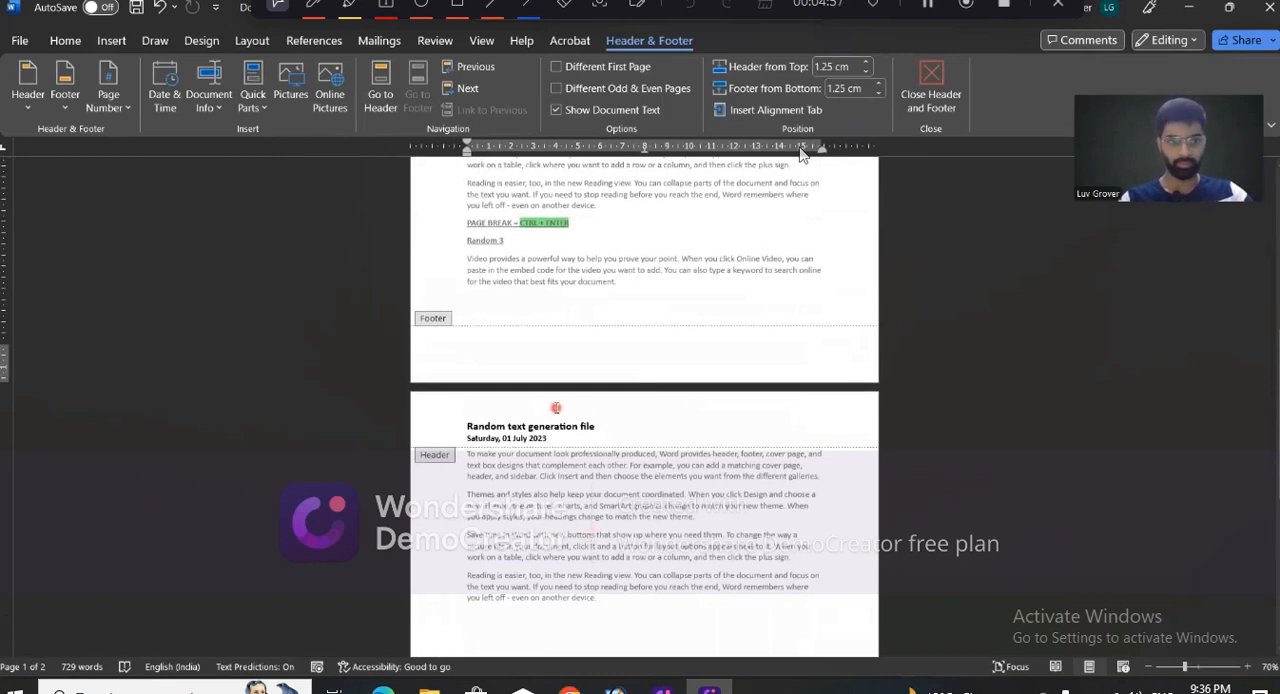
pyautogui.click(115, 106)
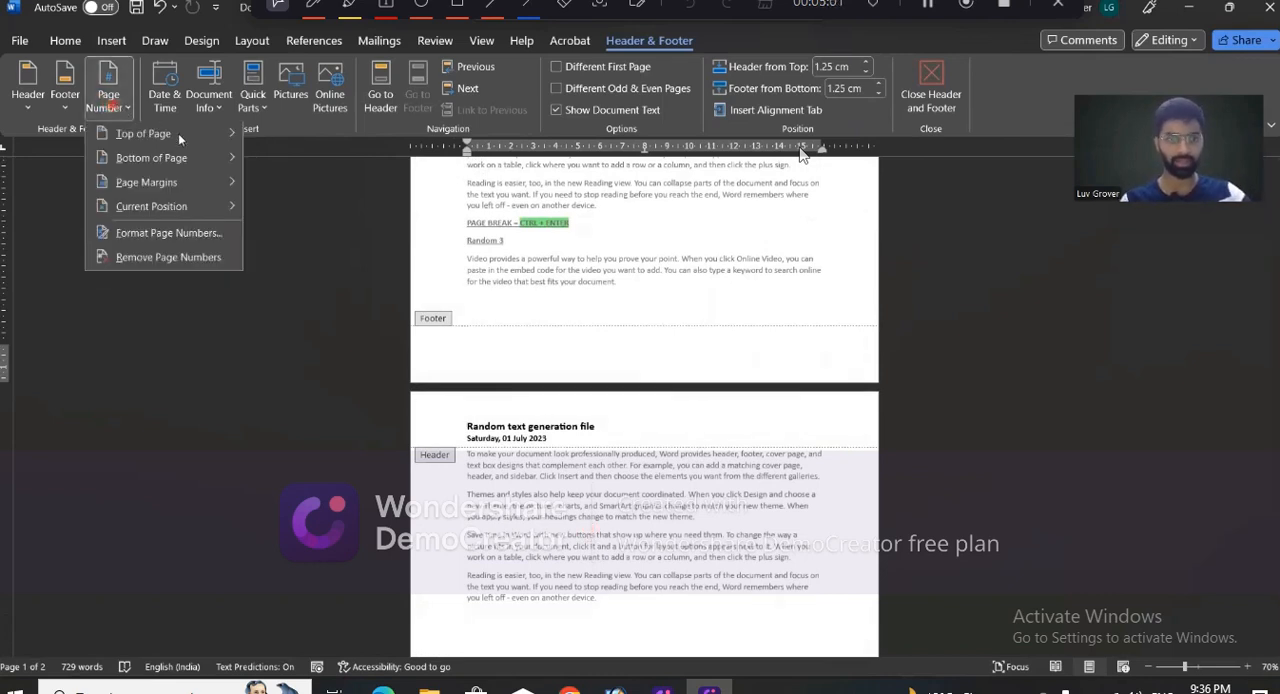
pyautogui.moveTo(180, 133)
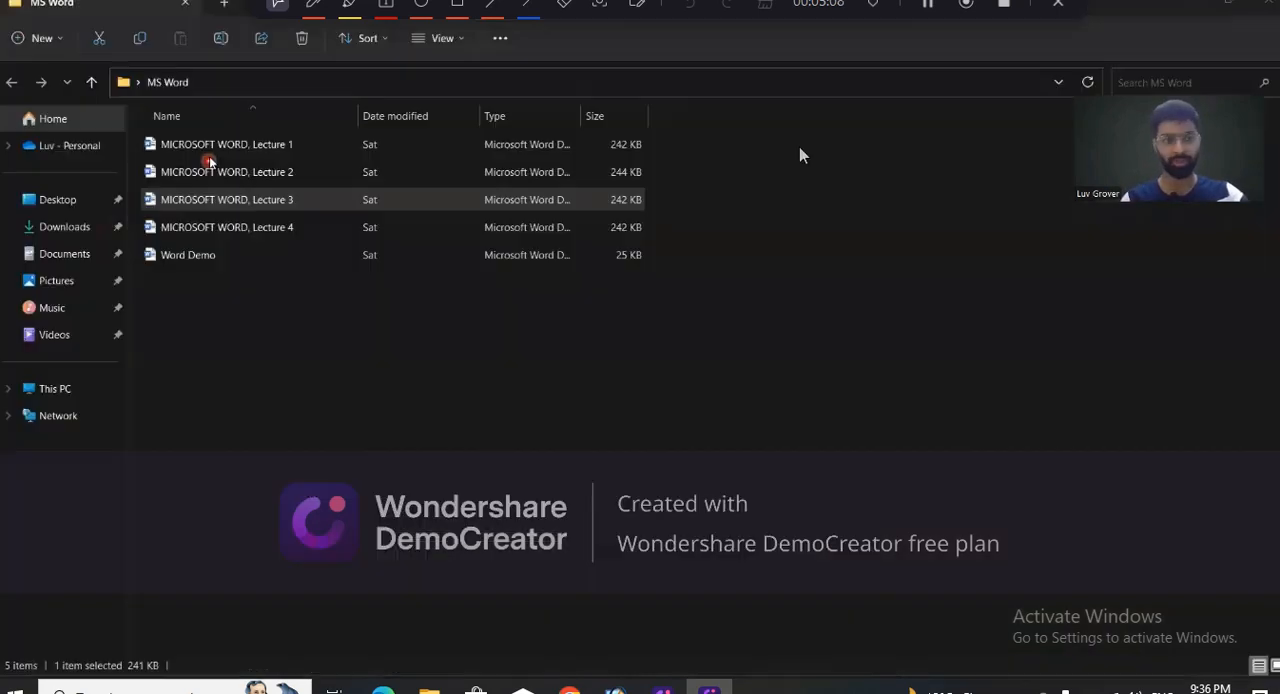
pyautogui.click(252, 197)
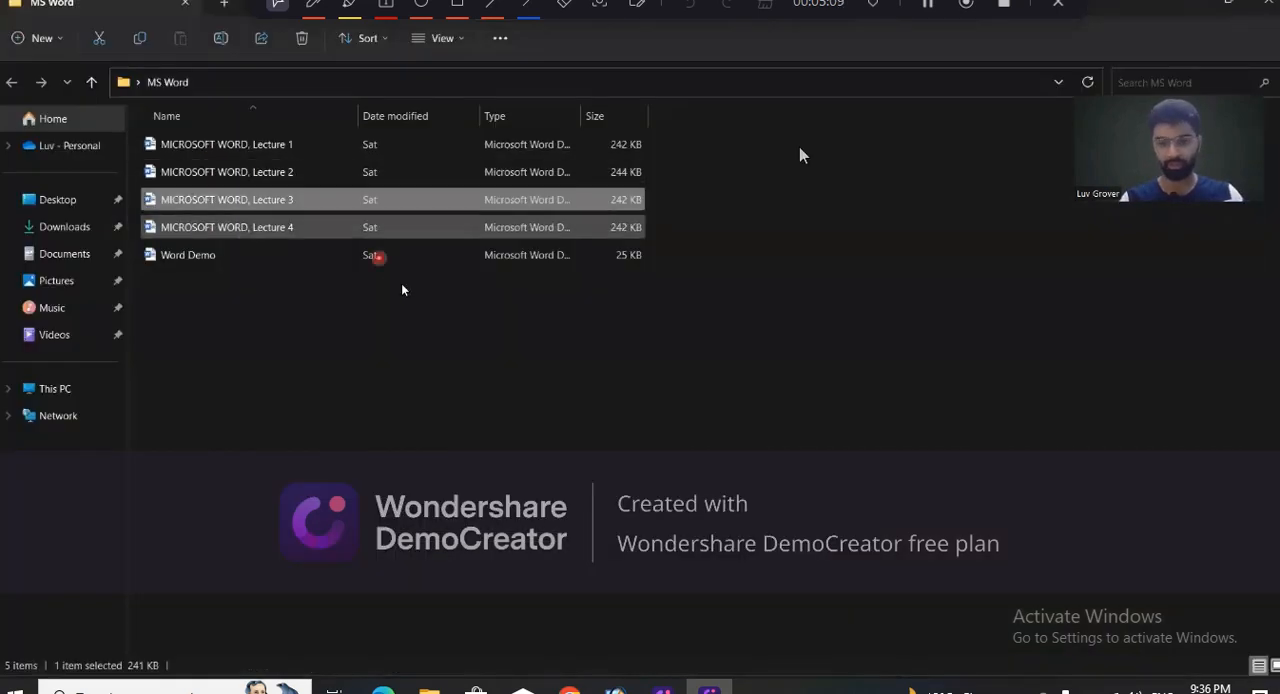
pyautogui.hotkey('alt', 'Tab')
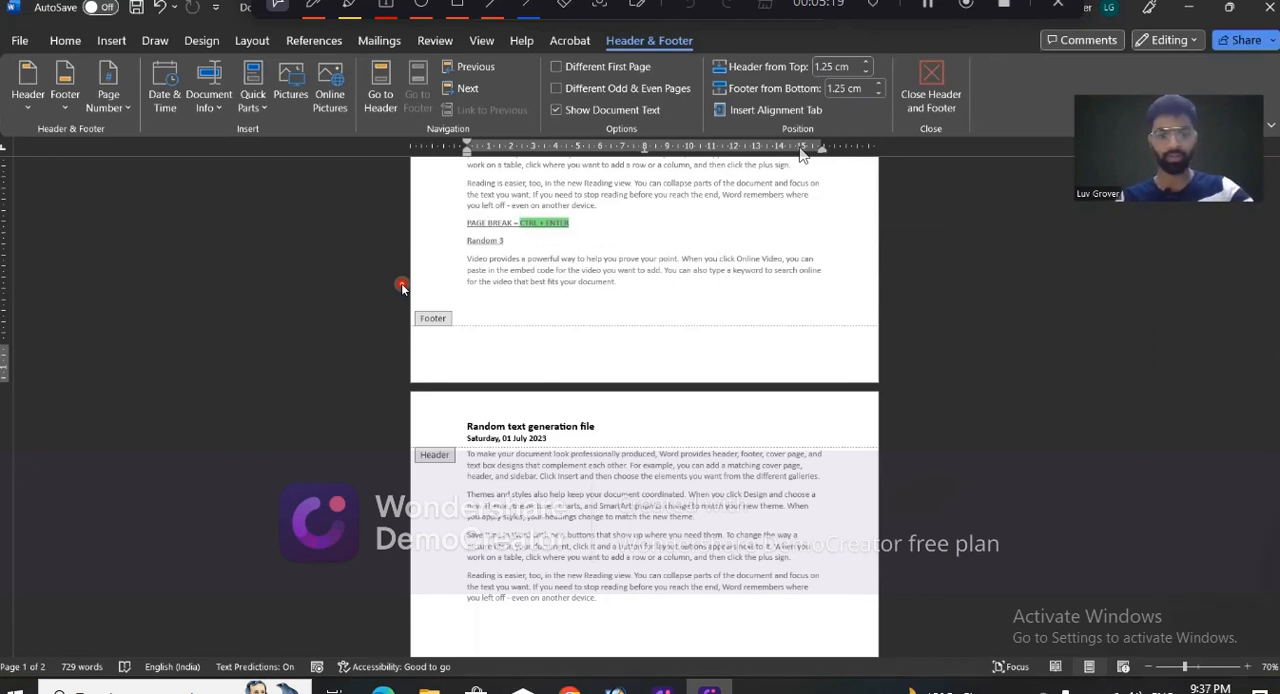
# - Insert a bottom-of-page page number in the Accent Bar 1 style and close footer editing
pyautogui.click(110, 102)
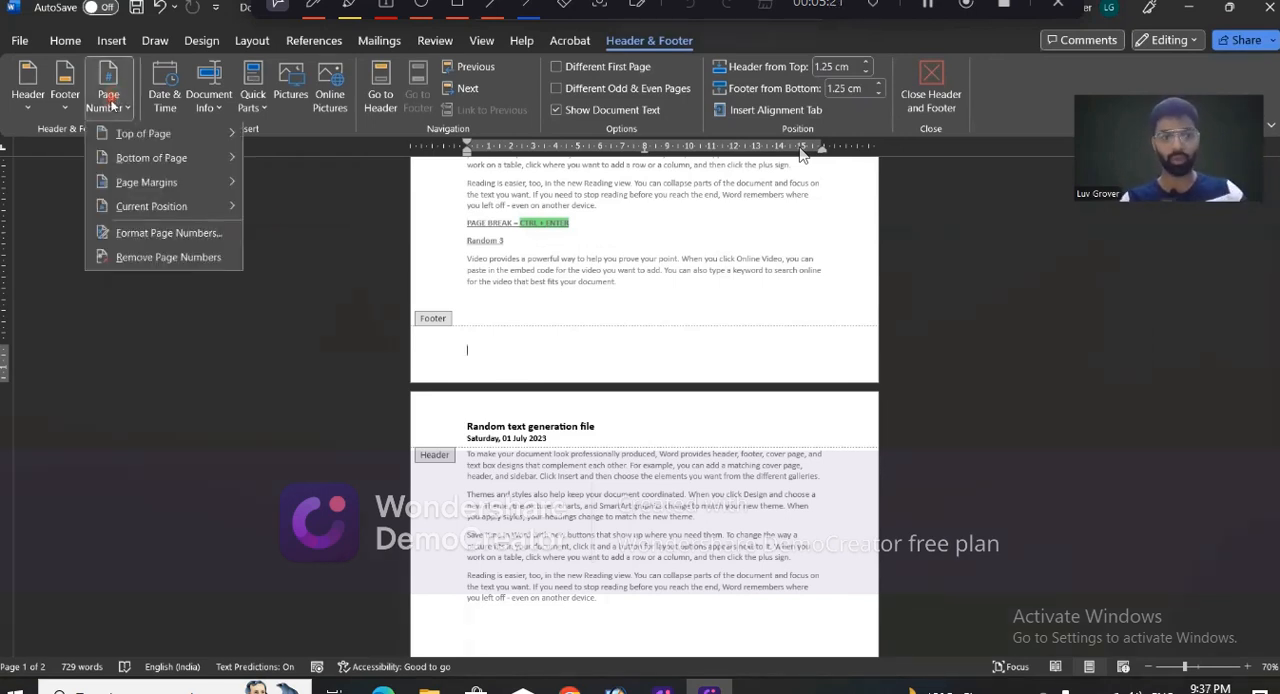
pyautogui.moveTo(228, 186)
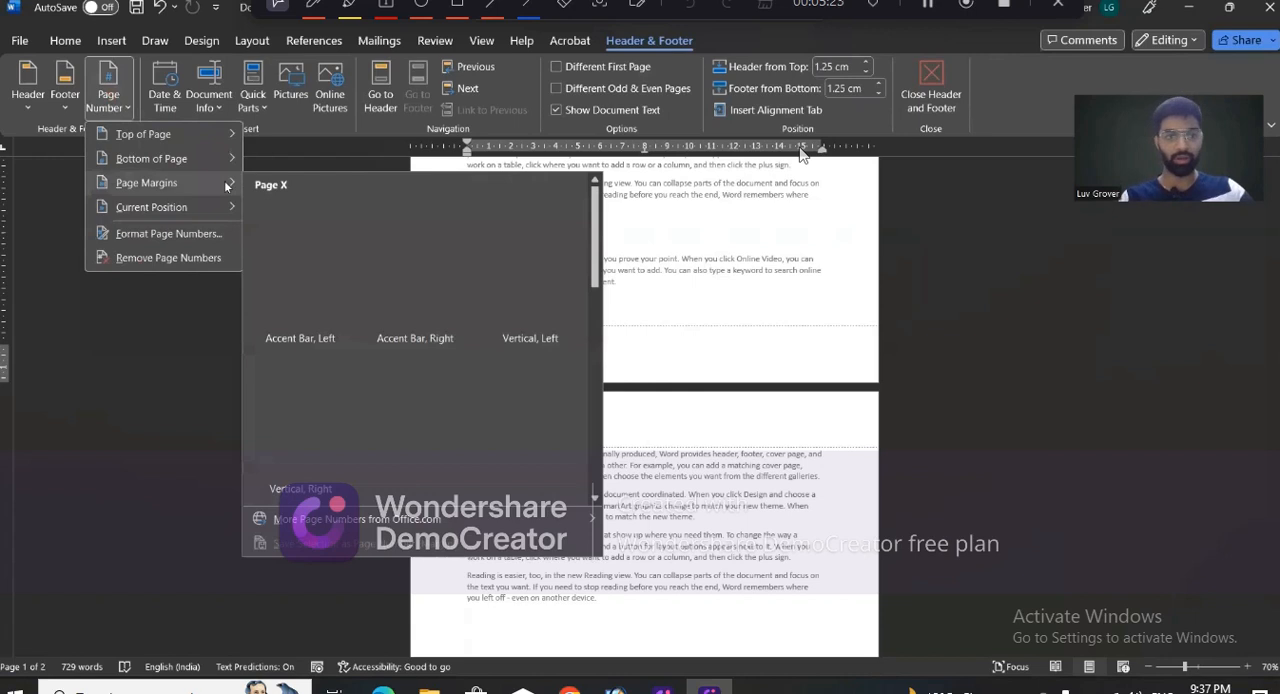
pyautogui.moveTo(200, 158)
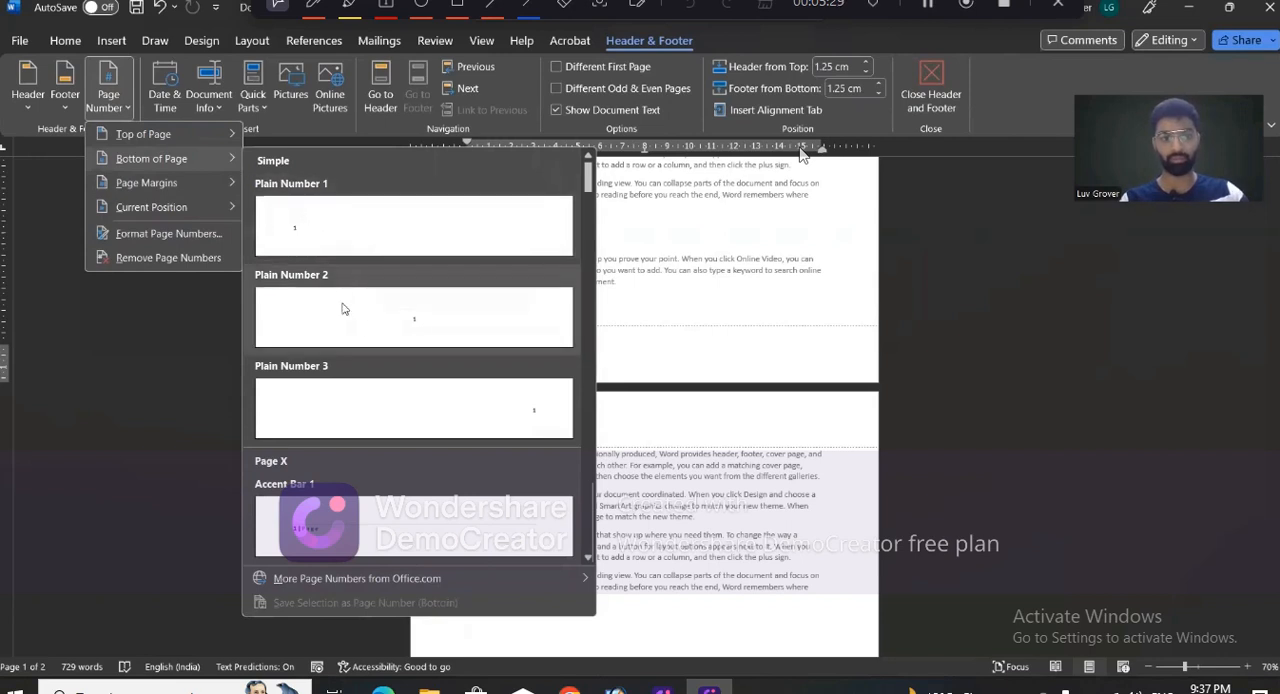
pyautogui.scroll(-3, 462, 411)
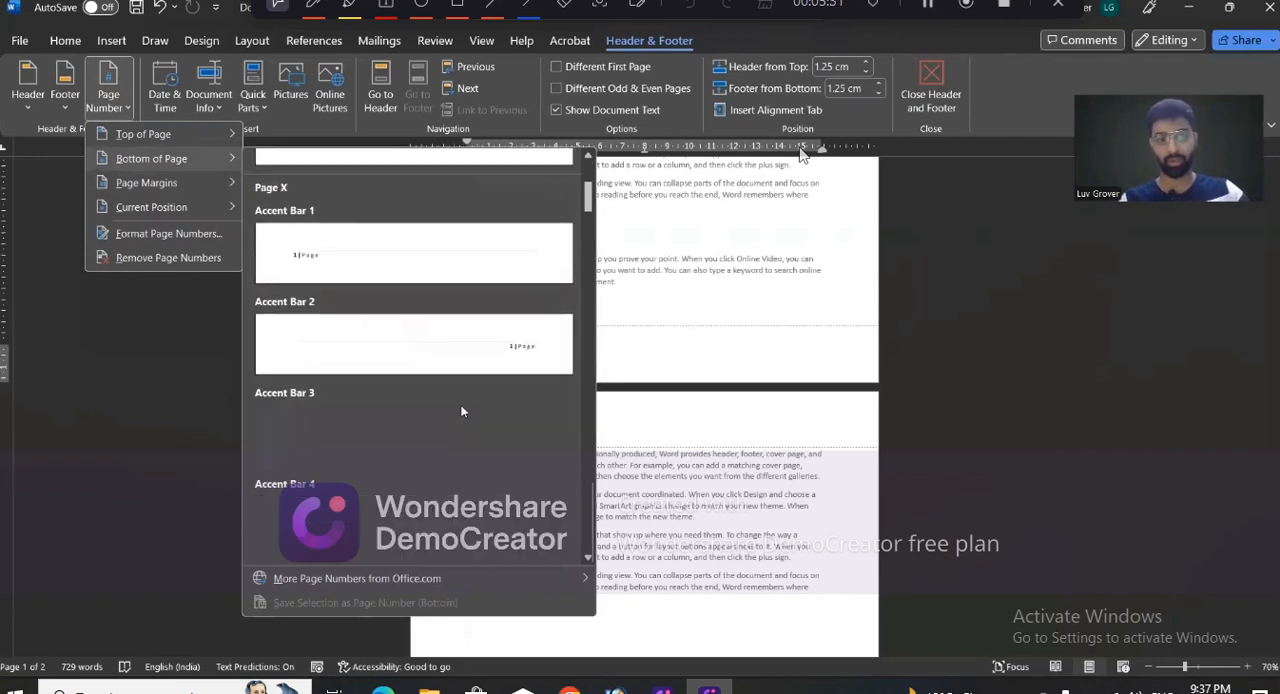
pyautogui.click(341, 267)
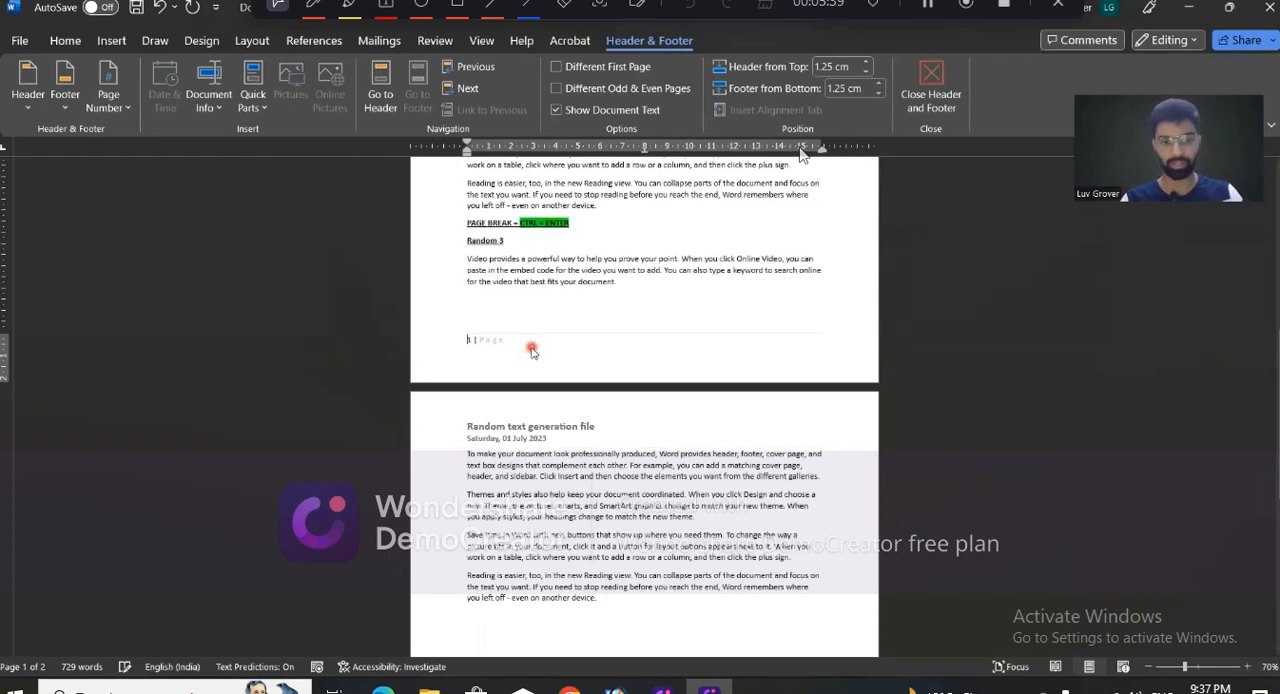
pyautogui.press('Escape')
pyautogui.scroll(-10, 572, 380)
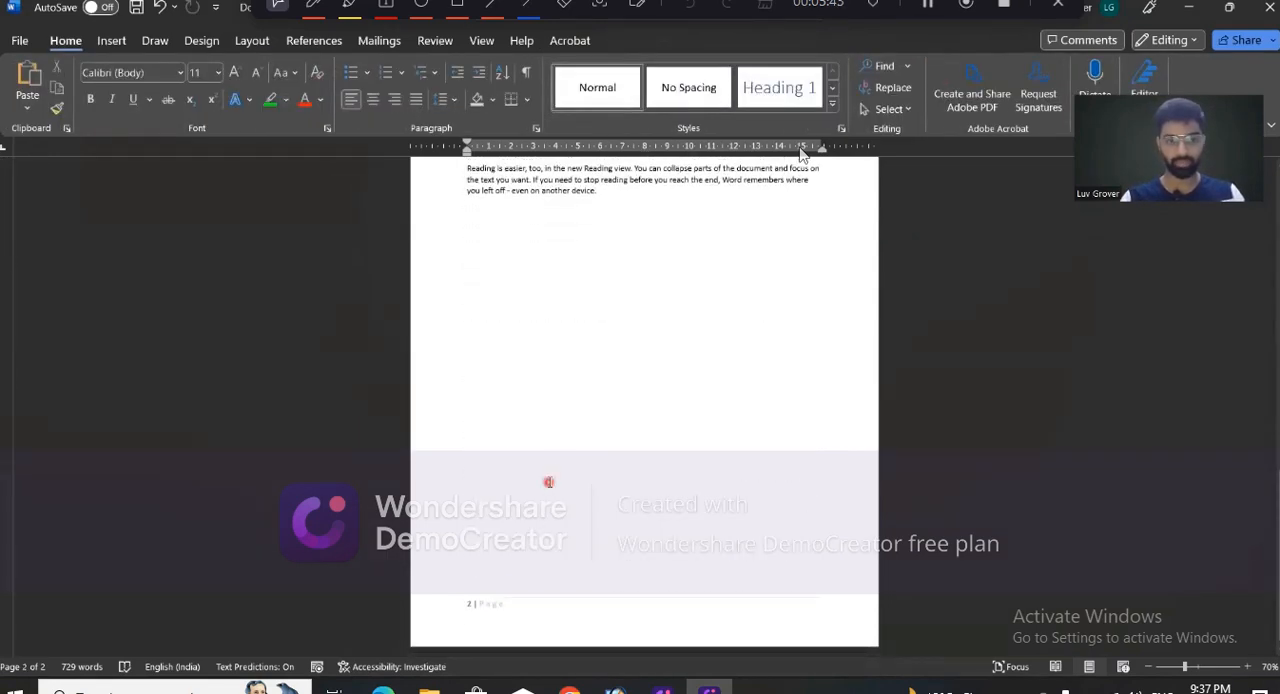
# - Insert a page break before the document's last paragraph, starting "Reading is easier, too"
pyautogui.scroll(2, 548, 482)
pyautogui.click(463, 247)
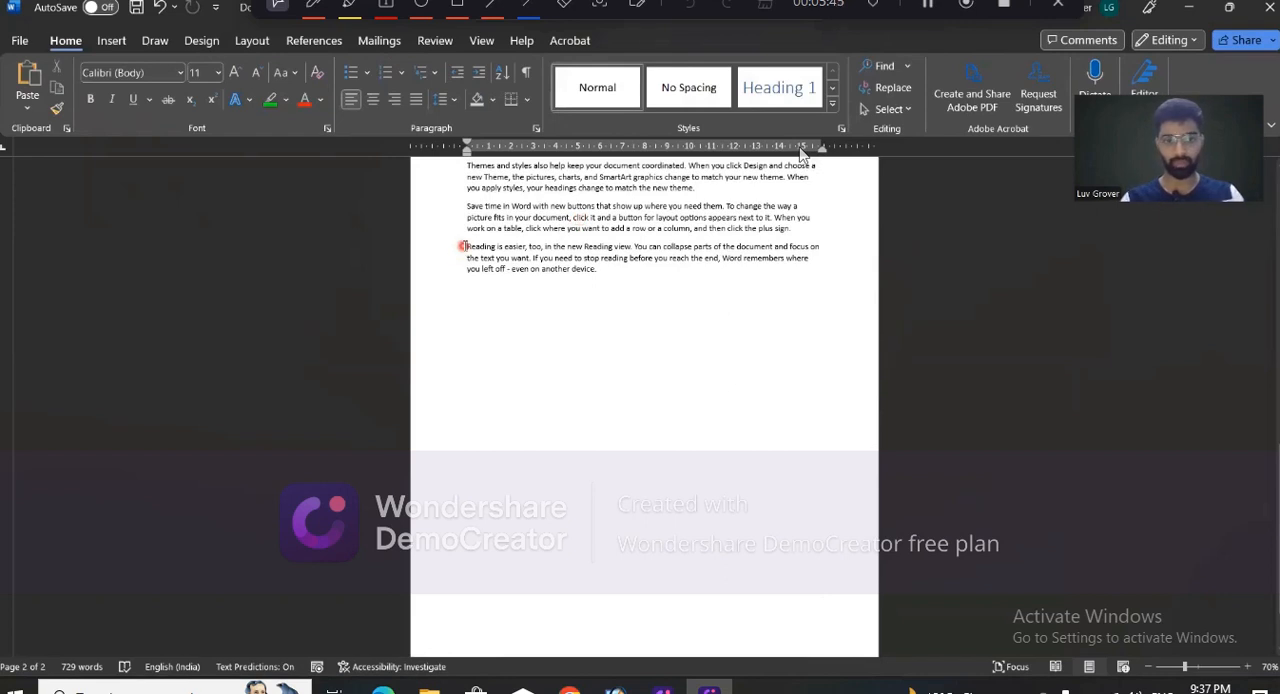
pyautogui.hotkey('ctrl', 'Return')
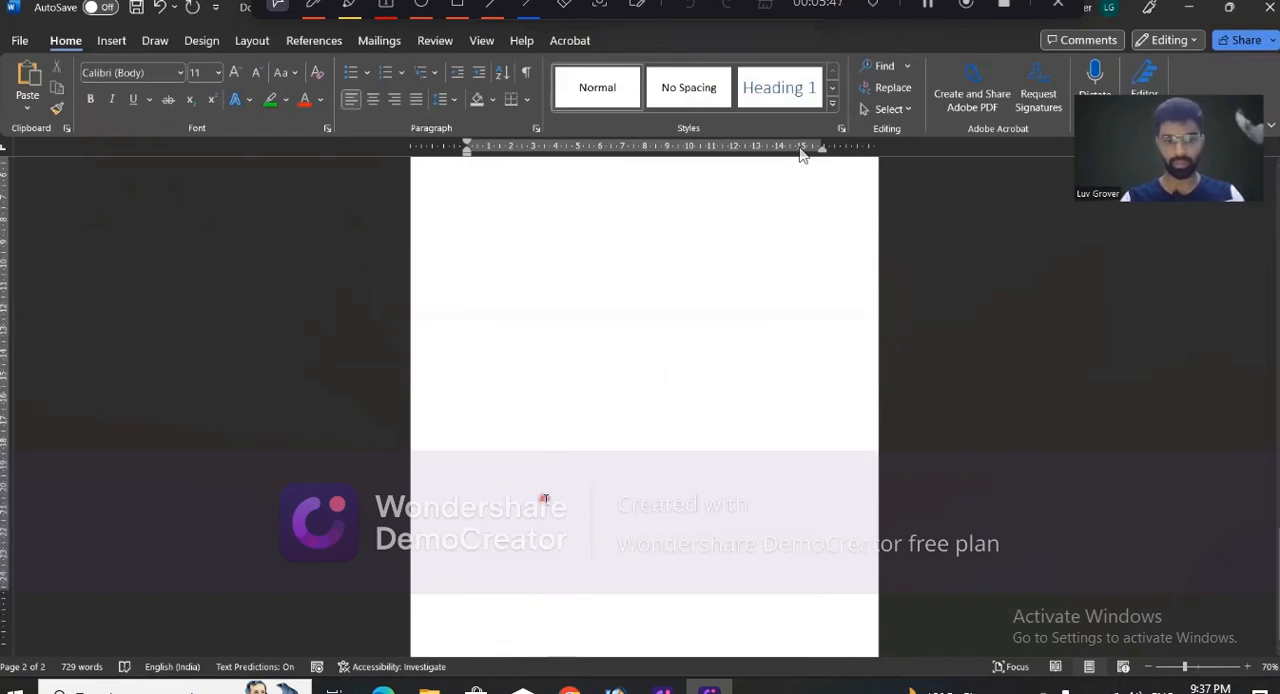
pyautogui.scroll(-7, 545, 498)
pyautogui.scroll(1, 544, 494)
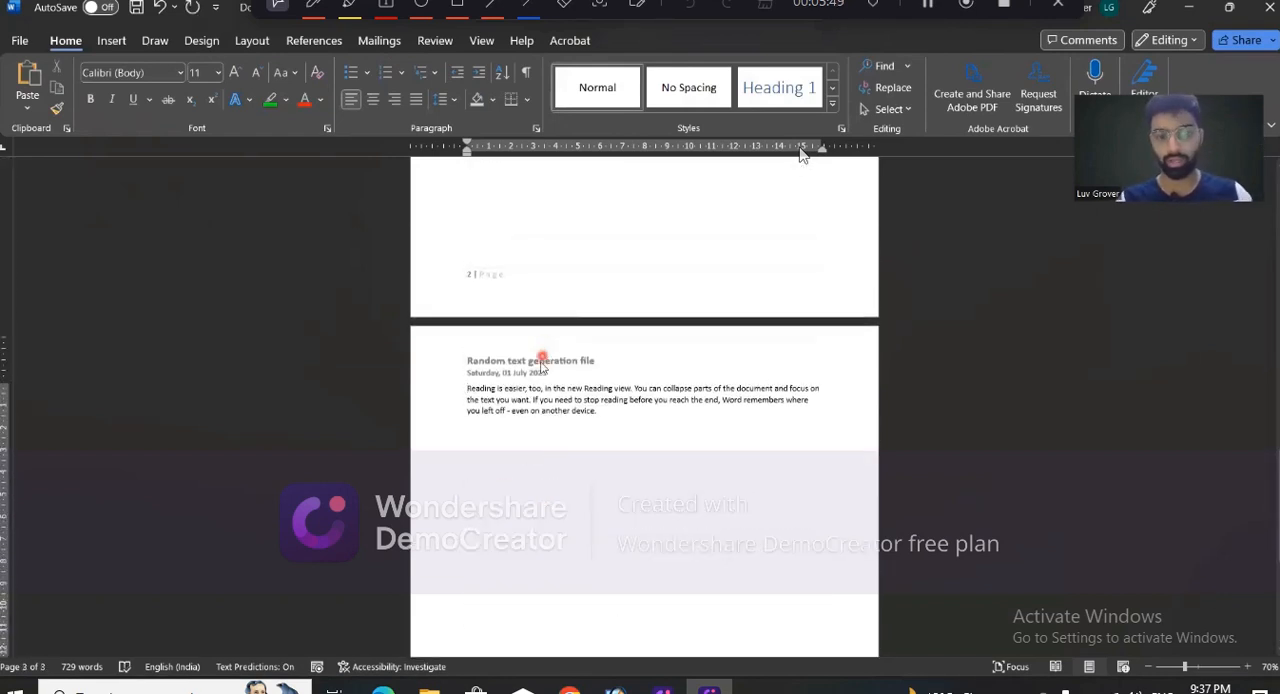
# - Enable a different first page for headers and footers, and enter "ABCD" in the first page's header
pyautogui.doubleClick(541, 360)
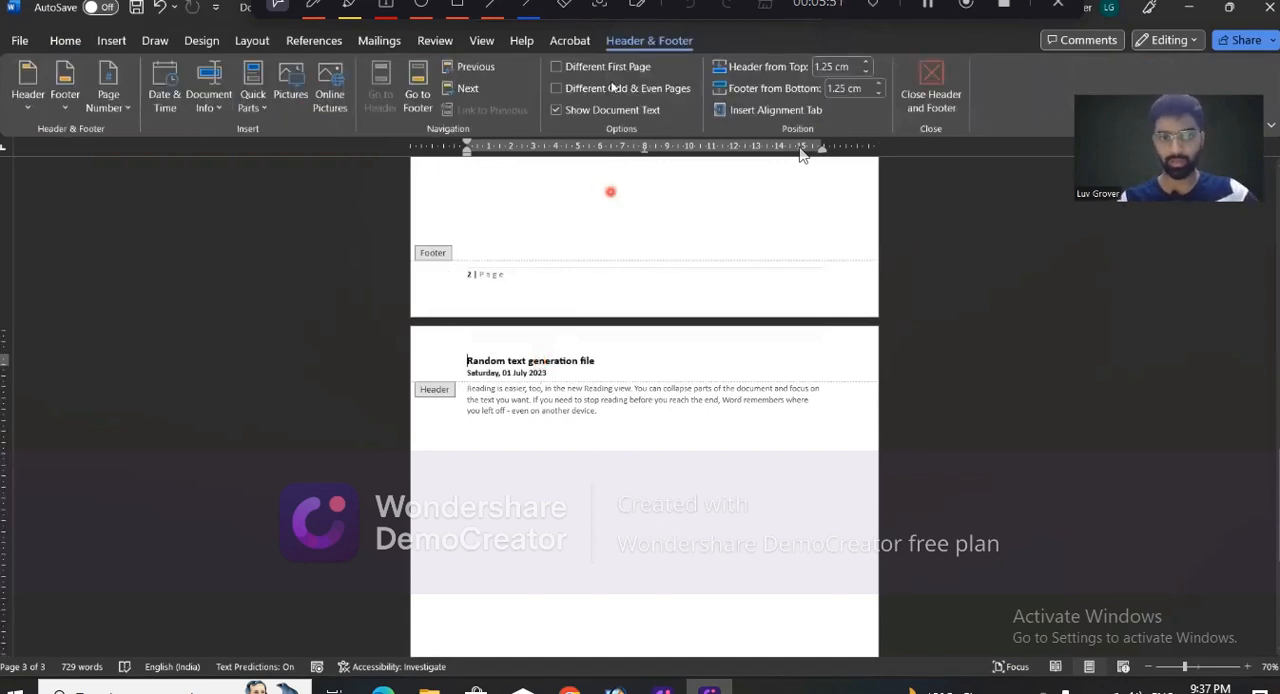
pyautogui.click(573, 66)
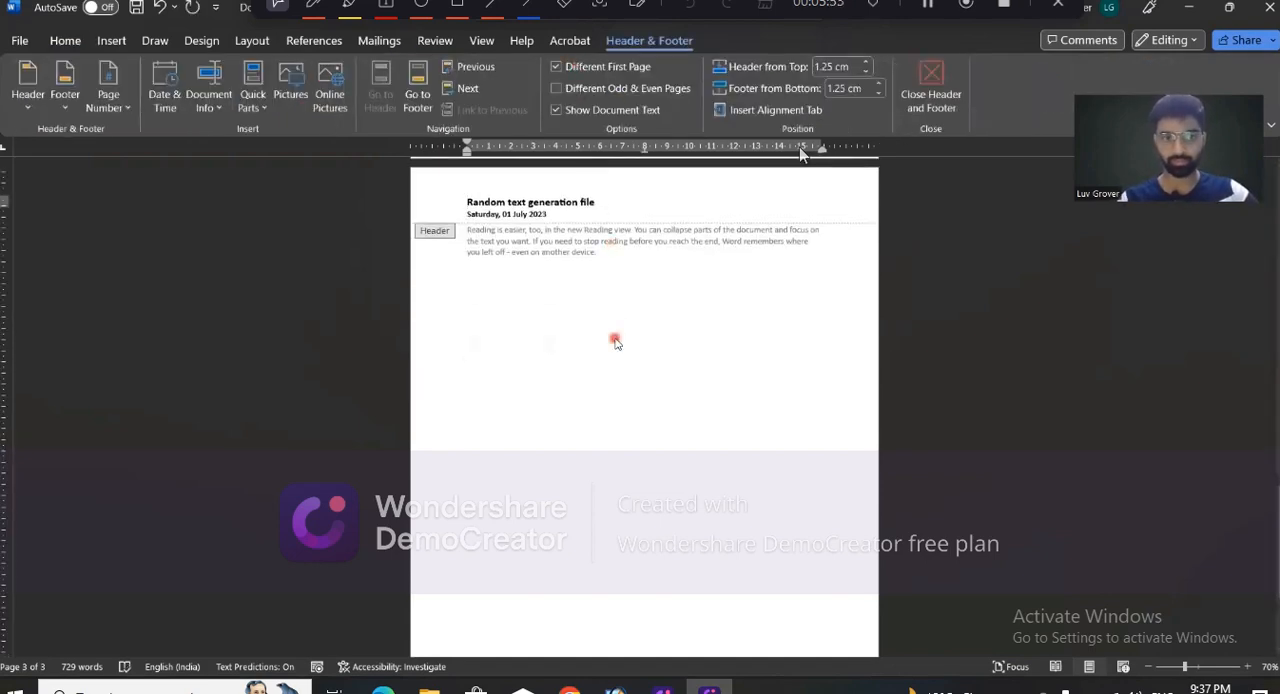
pyautogui.scroll(12, 615, 342)
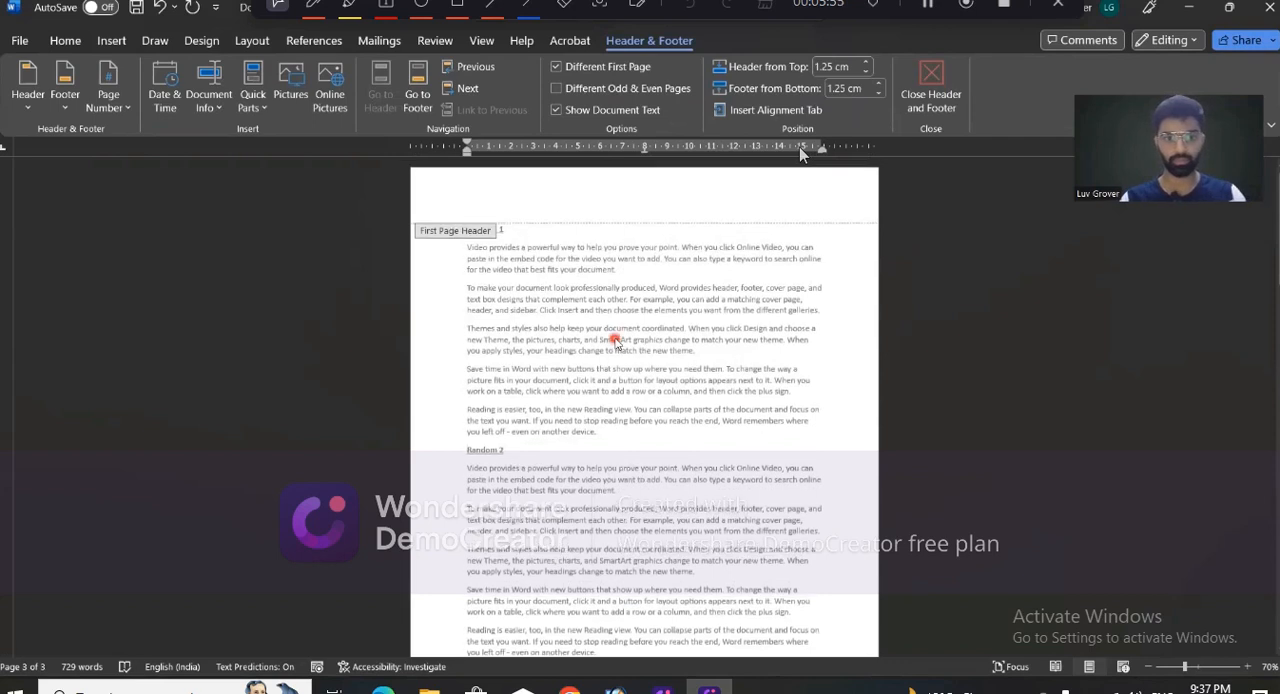
pyautogui.click(519, 193)
pyautogui.write('ABCD')
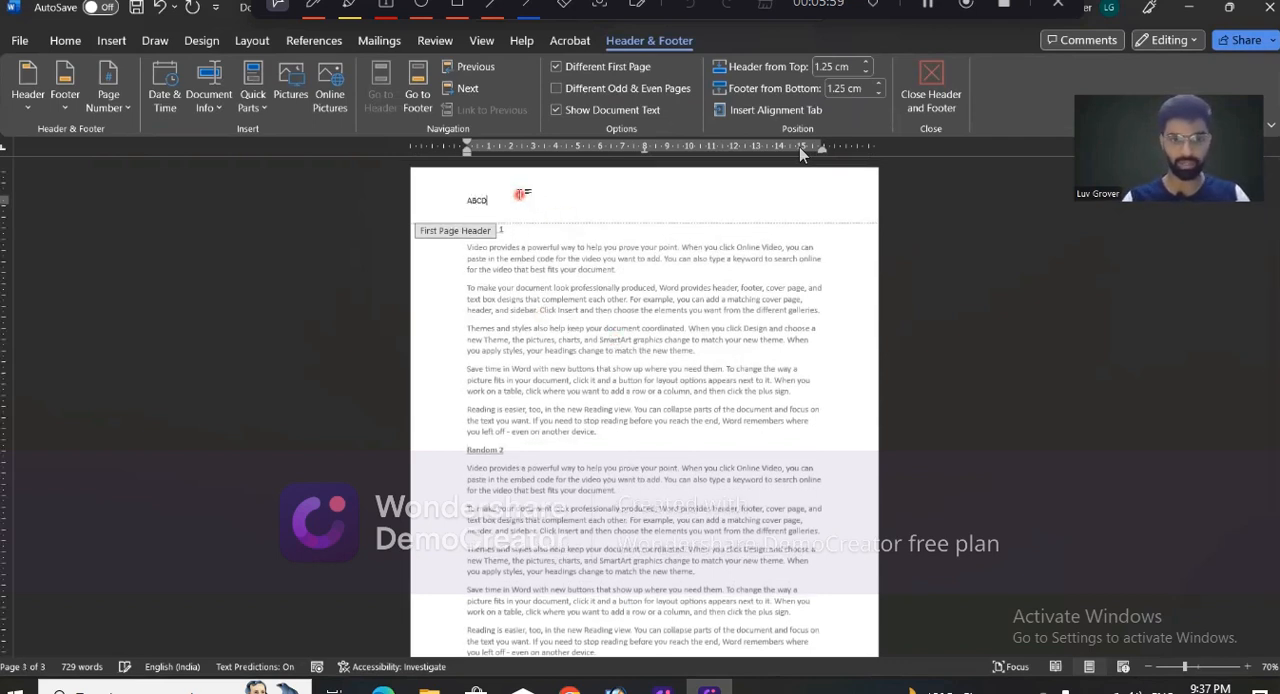
# - Close header editing and compare the first page's header with the headers and footers of the following pages
pyautogui.press('Escape')
pyautogui.scroll(-3, 549, 452)
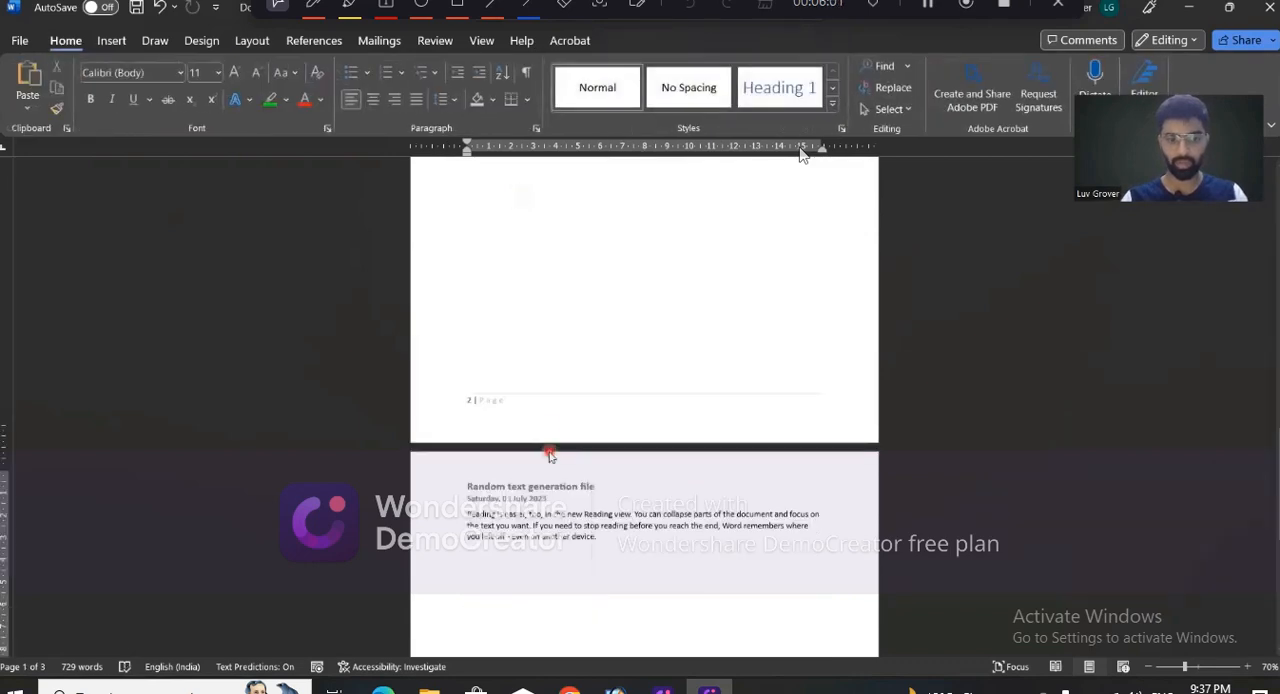
pyautogui.scroll(6, 549, 452)
pyautogui.scroll(10, 800, 152)
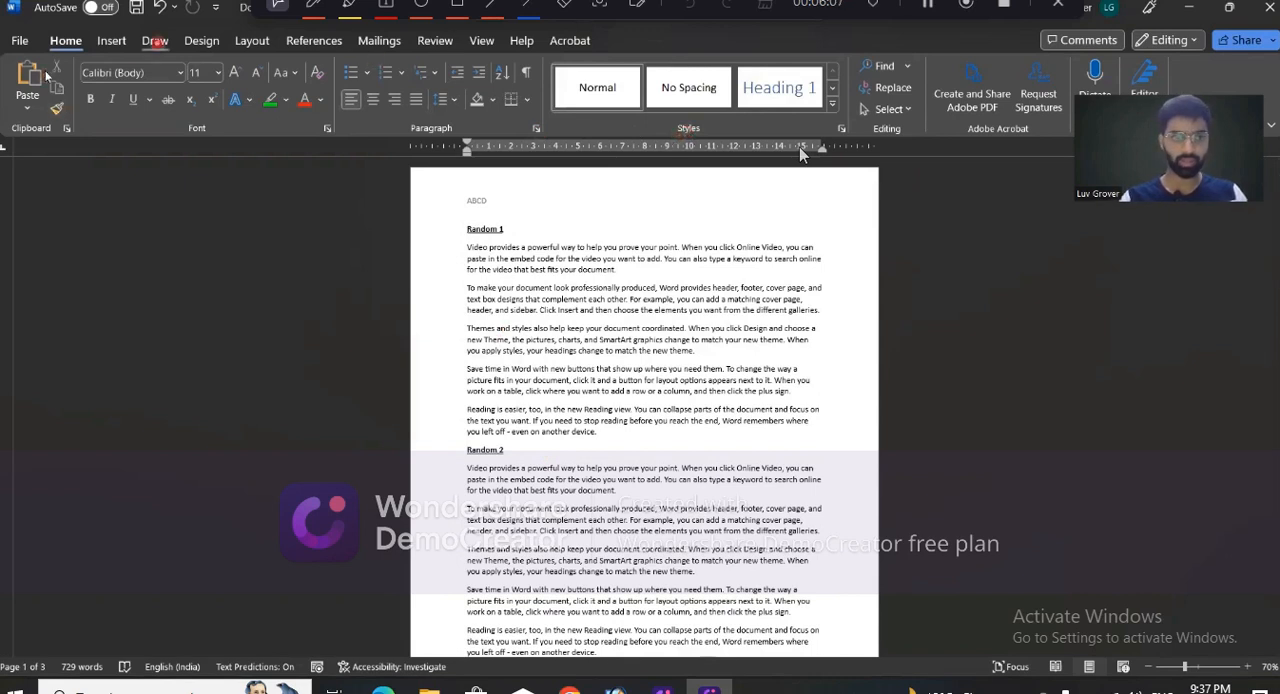
pyautogui.click(111, 40)
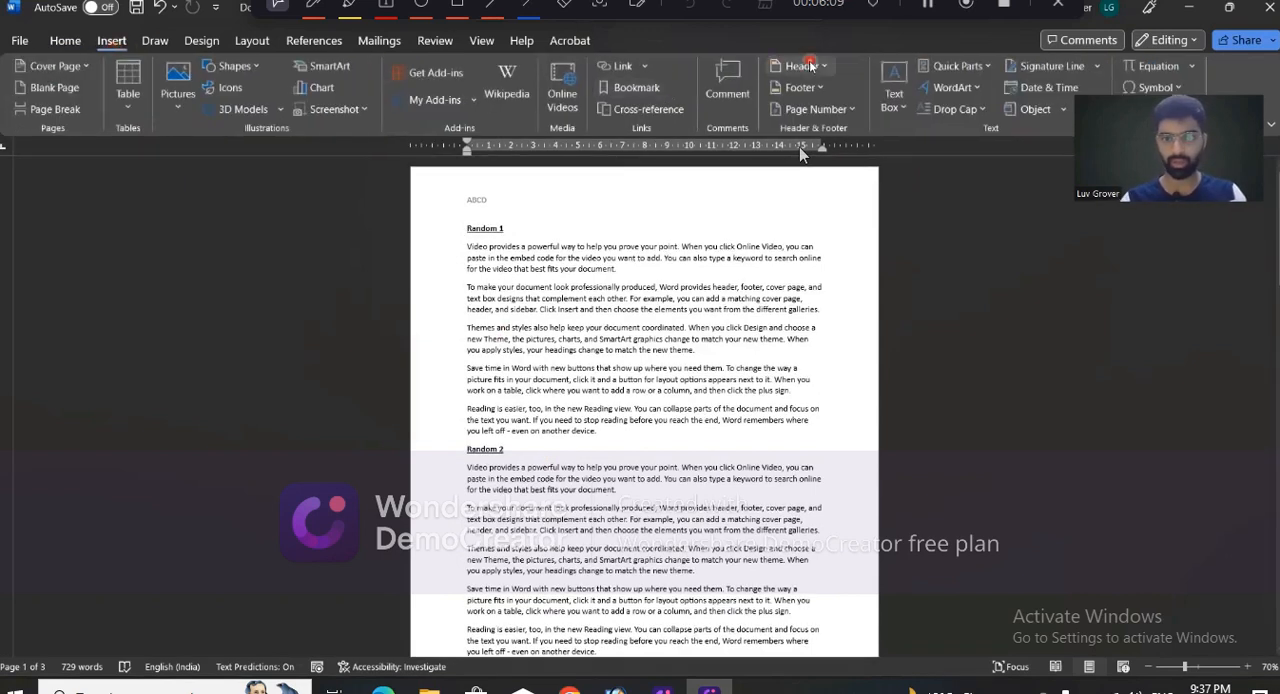
pyautogui.click(809, 65)
pyautogui.click(800, 87)
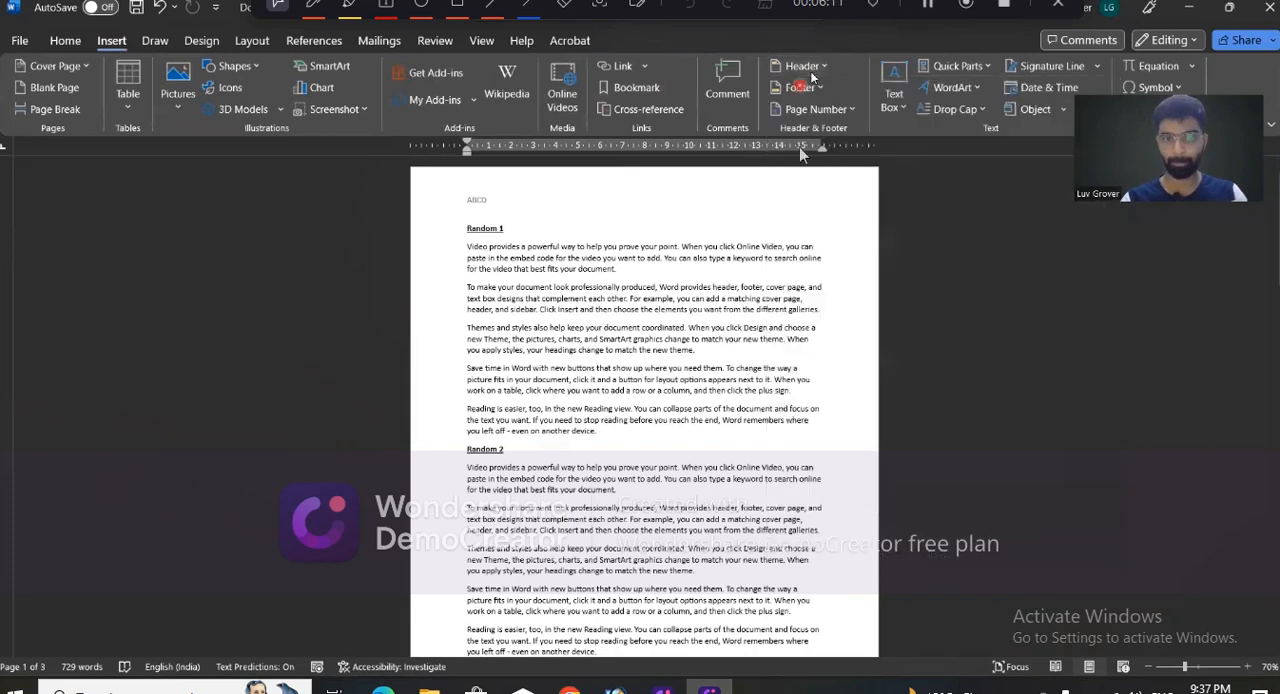
pyautogui.click(812, 68)
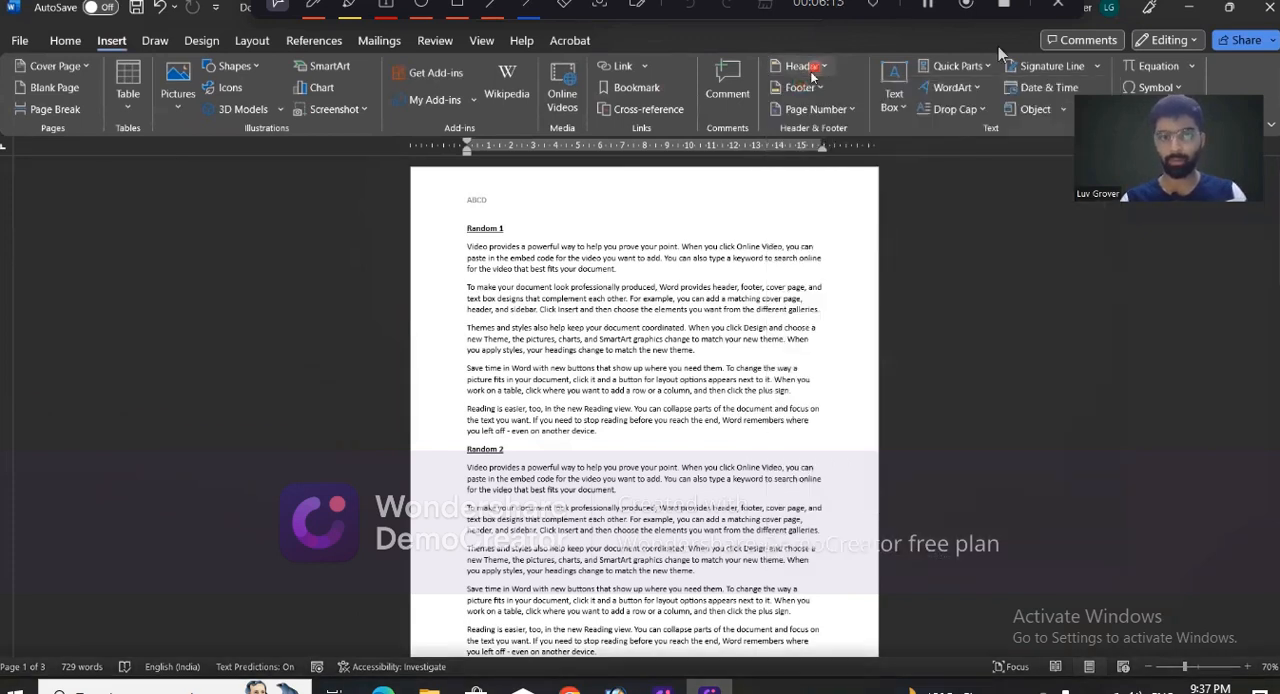
pyautogui.click(1010, 7)
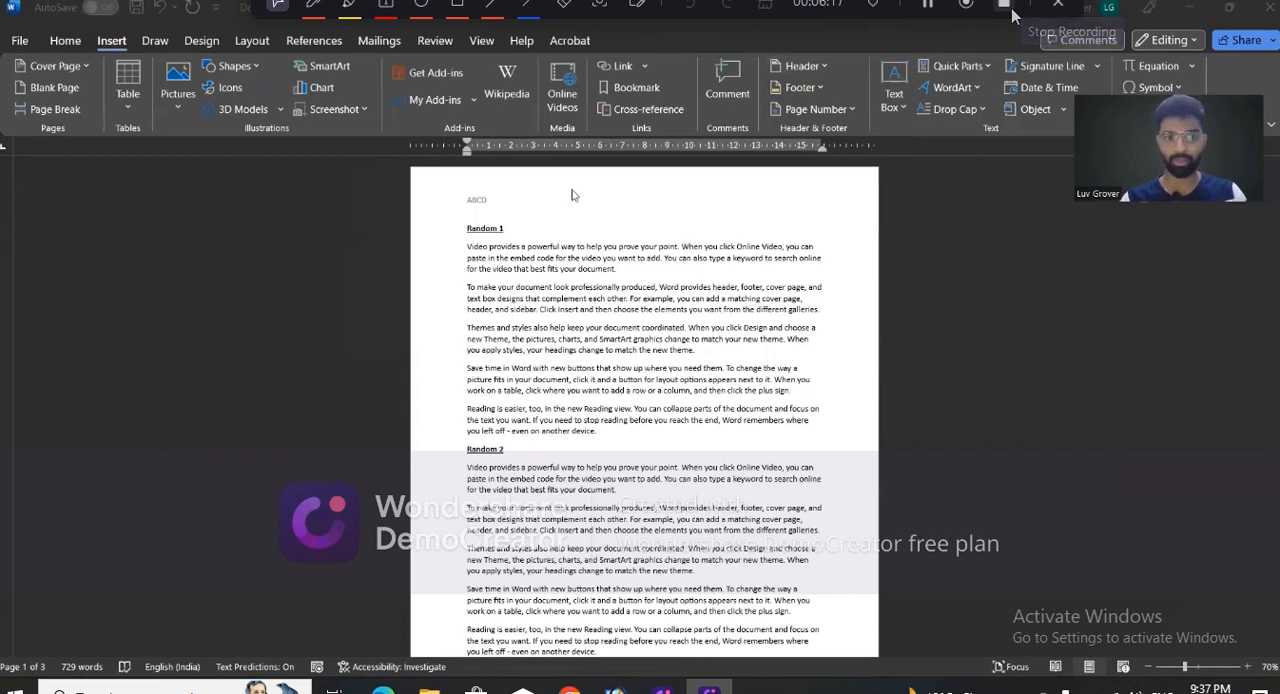
# - Reopen the first page's header, turn off the different first page option, and close header editing
pyautogui.doubleClick(500, 198)
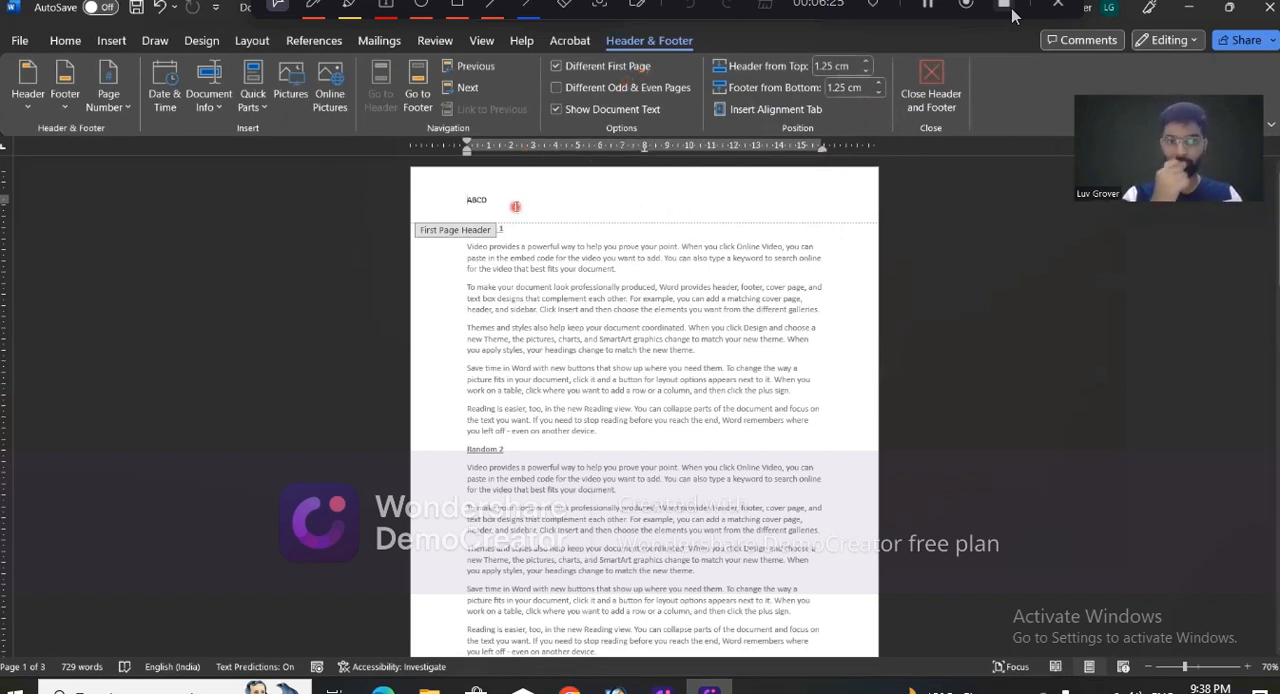
pyautogui.click(557, 68)
pyautogui.click(570, 293)
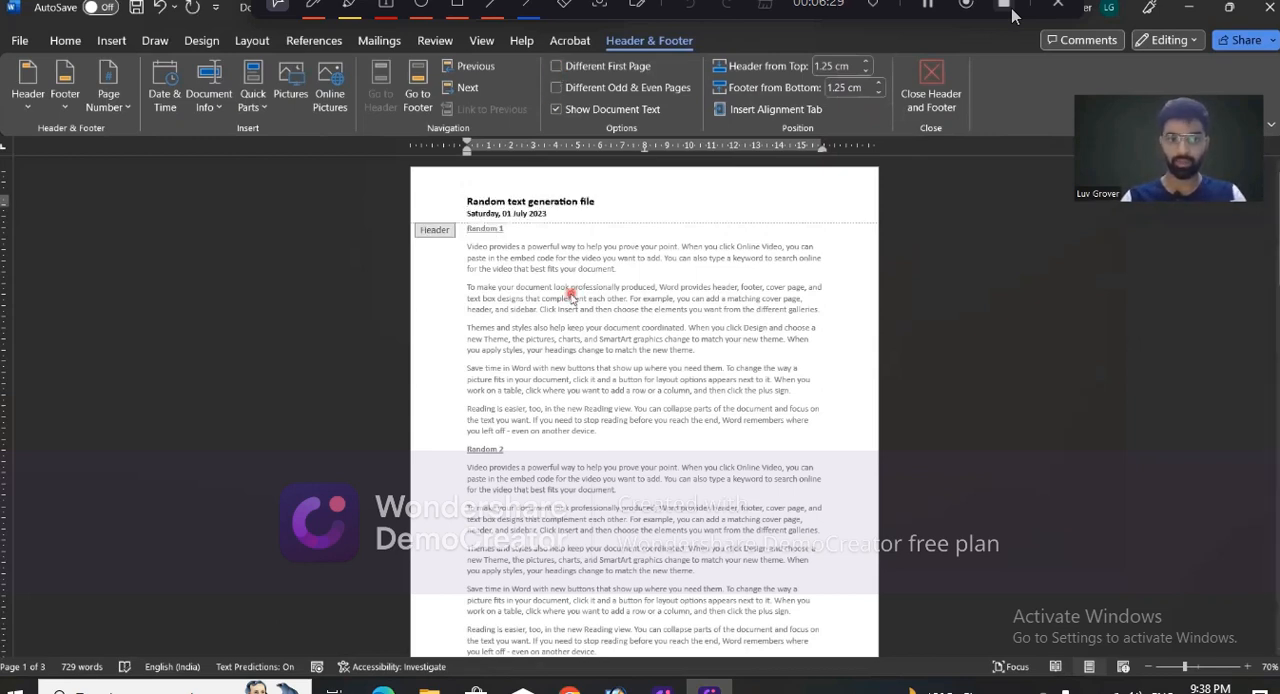
pyautogui.click(557, 66)
pyautogui.click(567, 271)
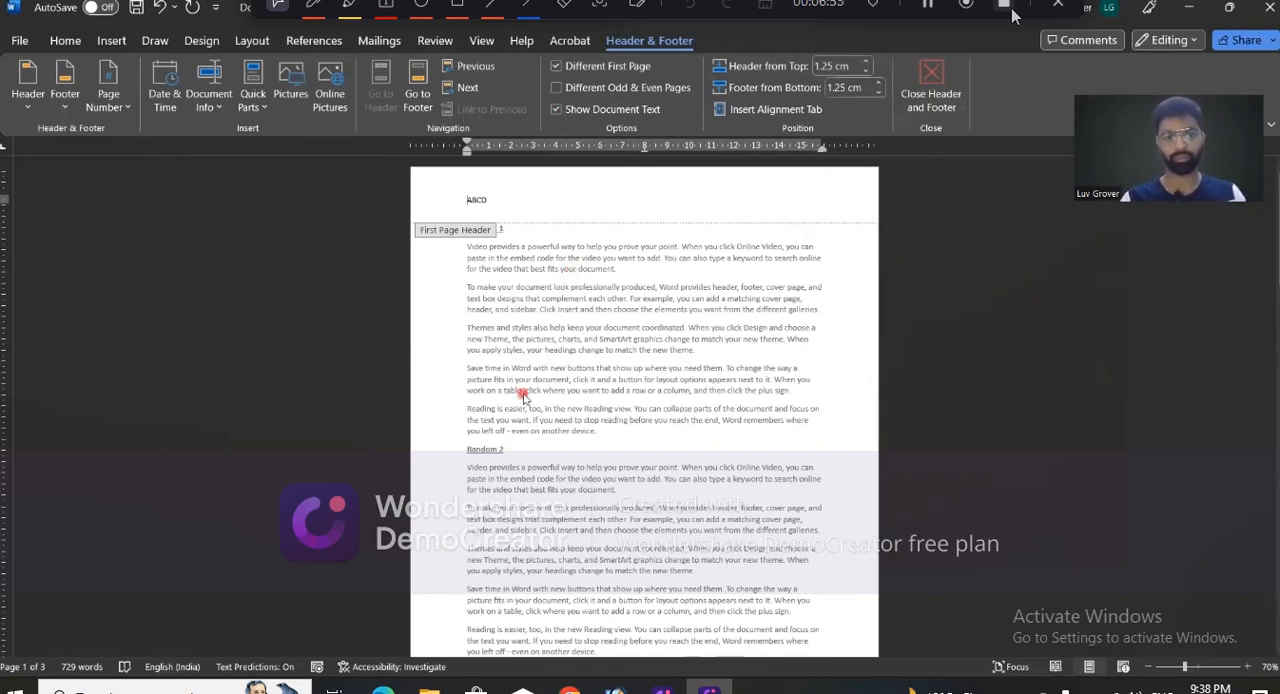
pyautogui.click(557, 66)
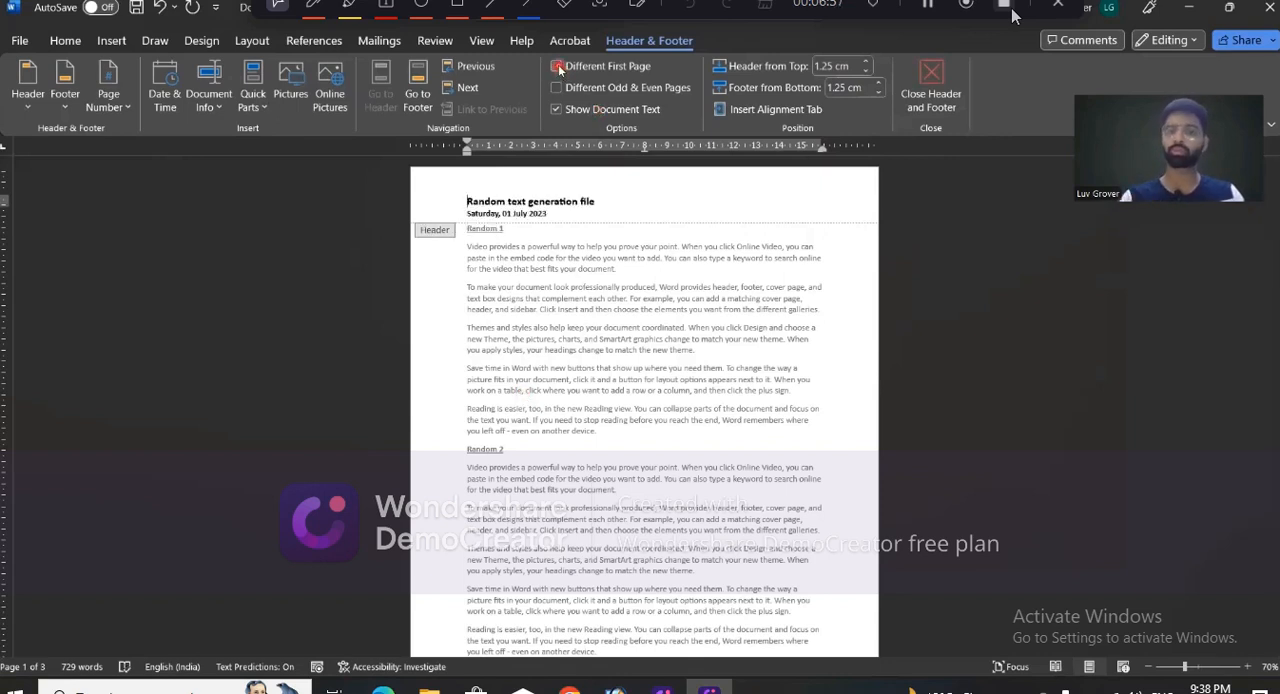
pyautogui.doubleClick(563, 270)
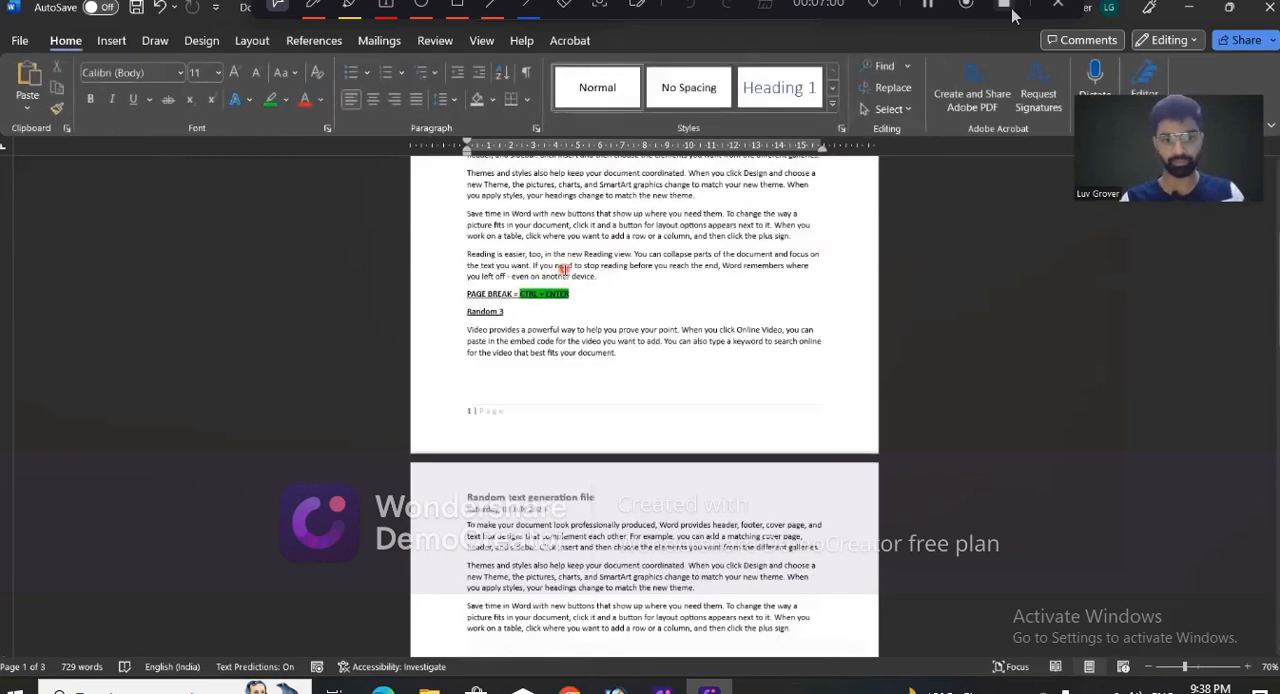
pyautogui.scroll(4, 563, 270)
# - Review the headers, page numbers and columns topics in the "MICROSOFT WORD, Lecture 4" agenda, and return to Document2
pyautogui.hotkey('alt', 'Tab')
pyautogui.hotkey('alt', 'Tab')
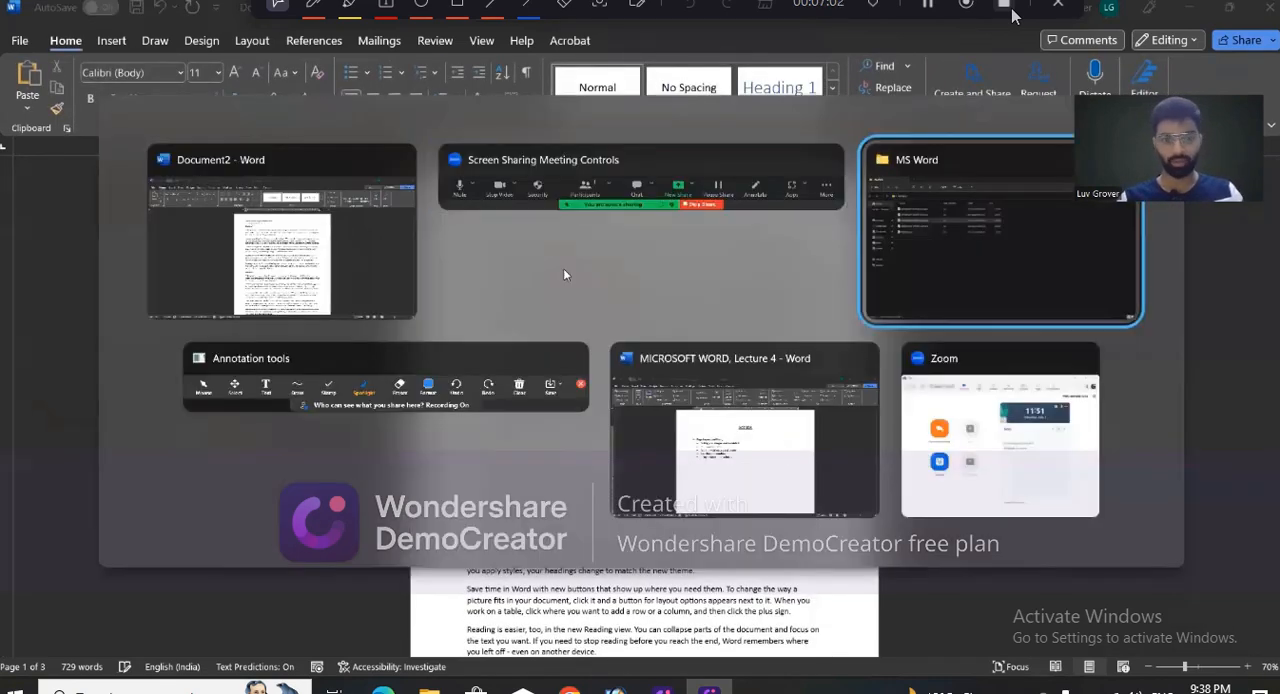
pyautogui.hotkey('alt', 'Tab')
pyautogui.tripleClick(530, 350)
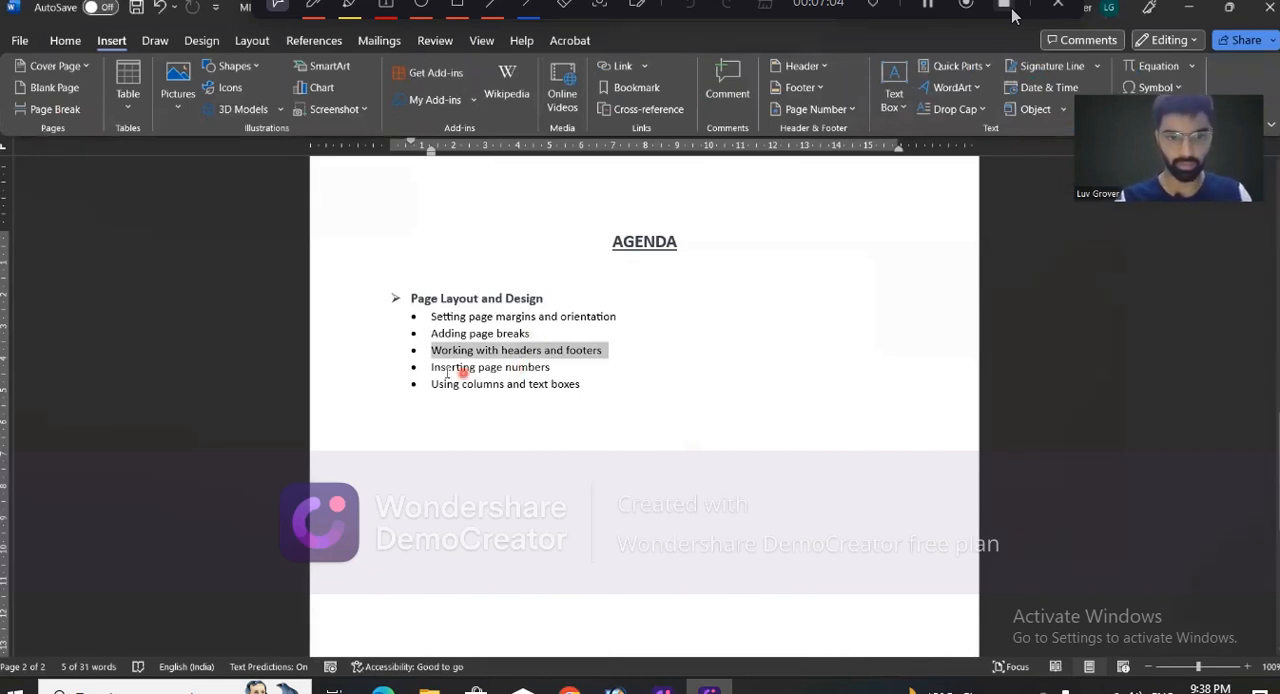
pyautogui.moveTo(432, 368)
pyautogui.mouseDown()
pyautogui.moveTo(548, 368)
pyautogui.moveTo(530, 389)
pyautogui.moveTo(432, 389)
pyautogui.mouseUp()
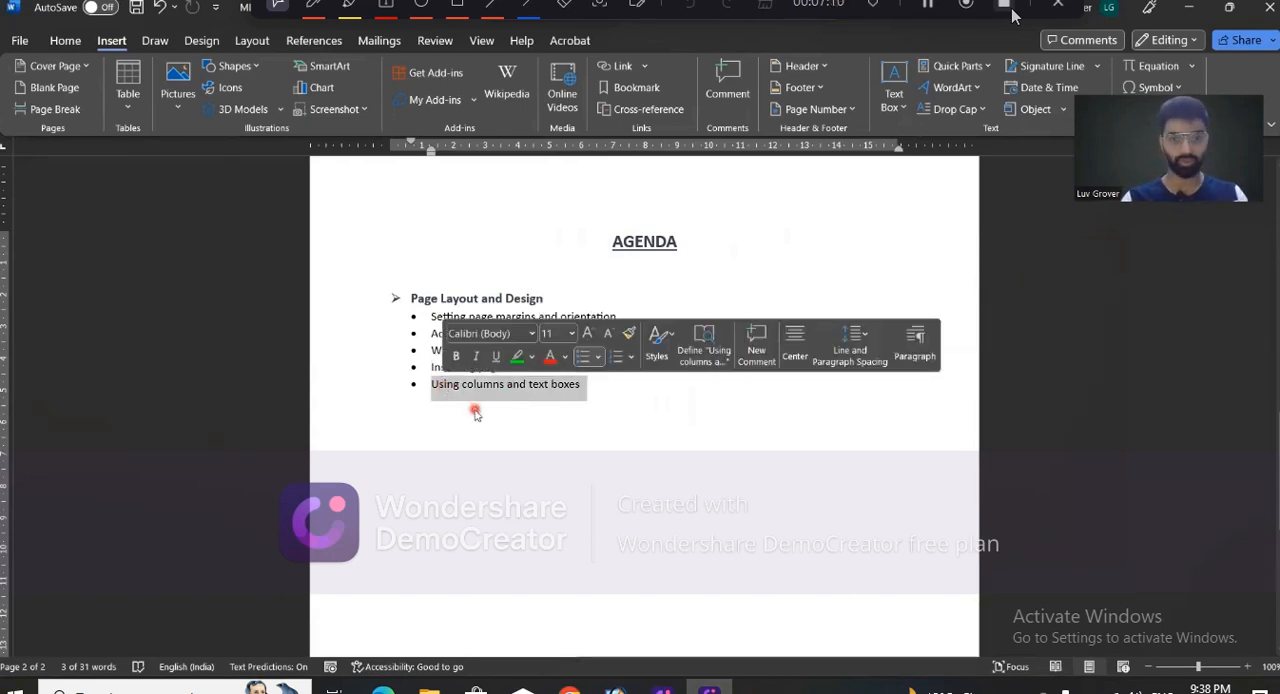
pyautogui.hotkey('alt', 'Tab')
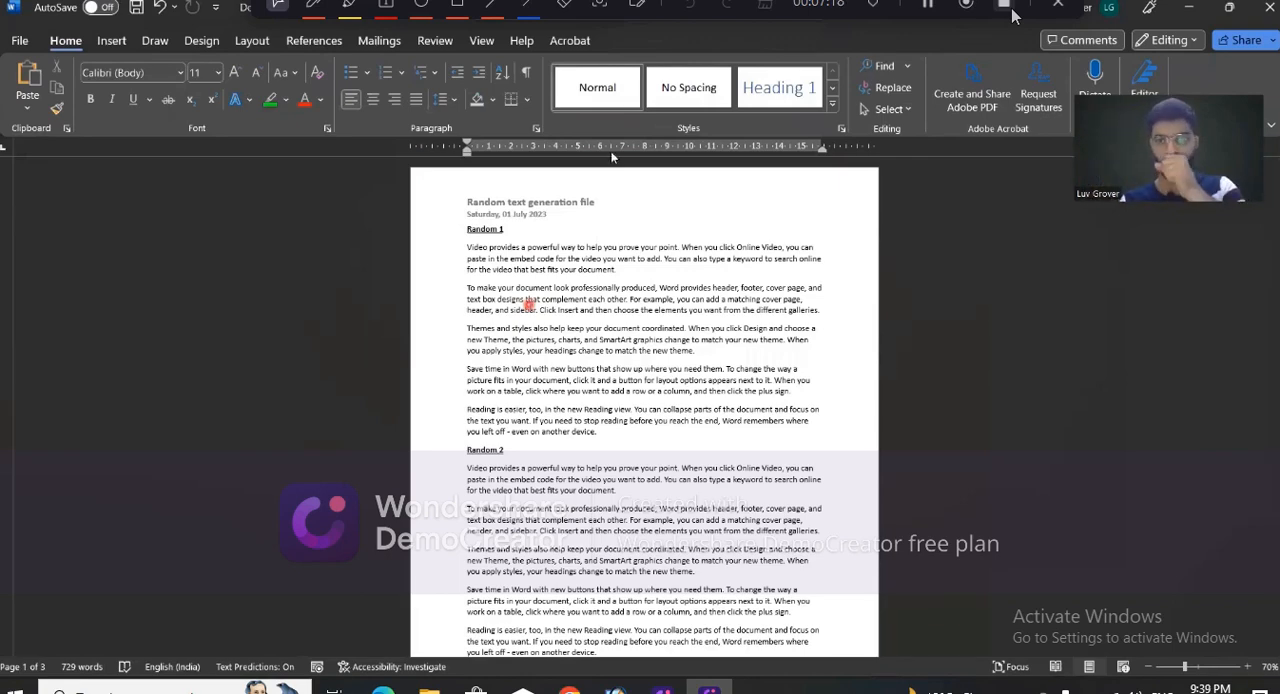
pyautogui.click(1012, 14)
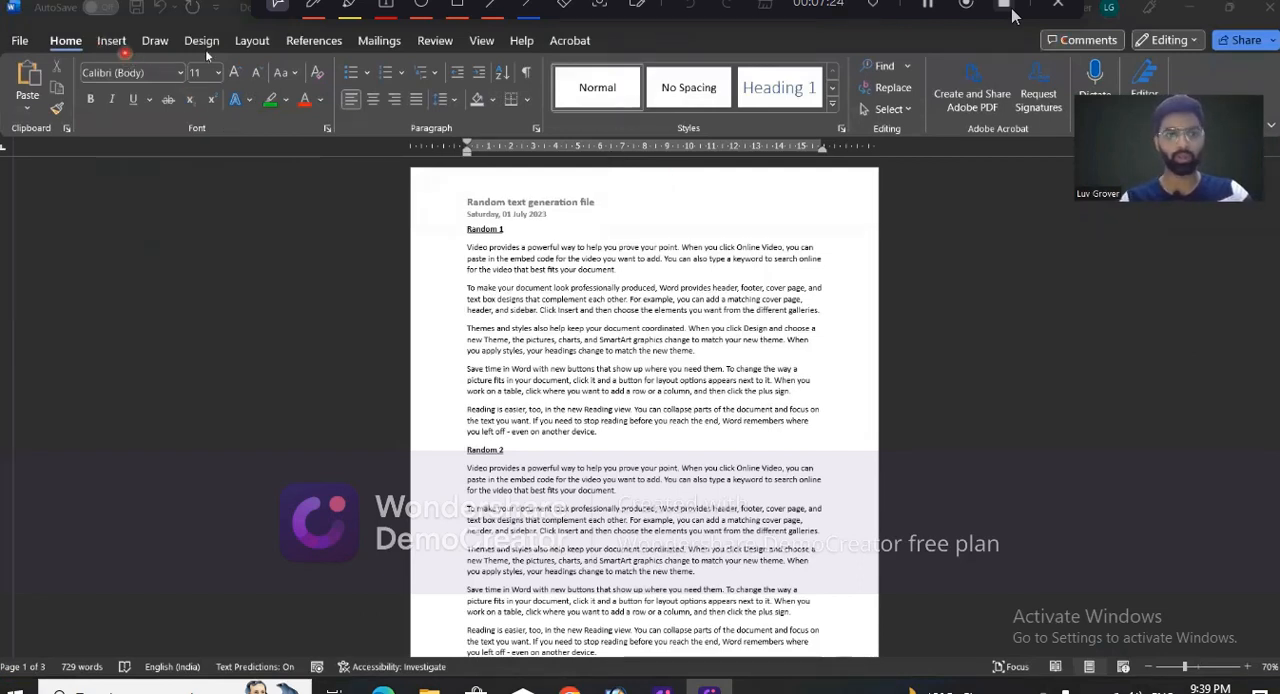
# - Lay out the five paragraphs under the "Random 1" heading in two columns
pyautogui.click(248, 45)
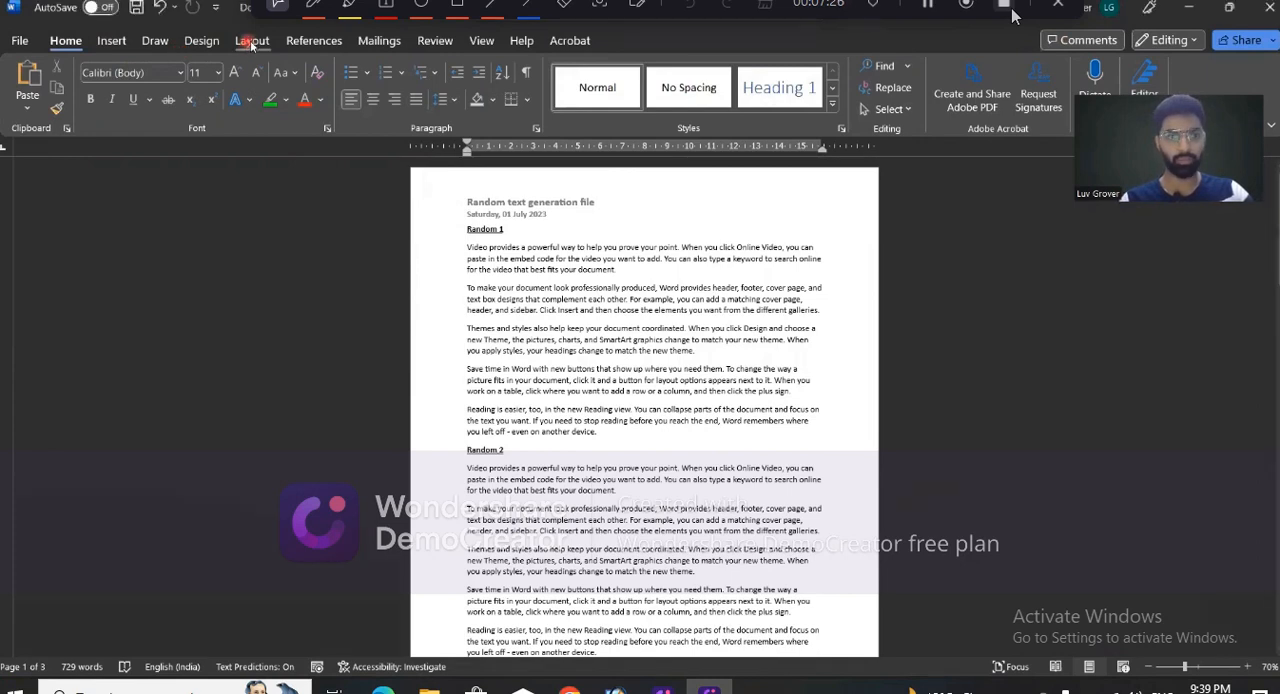
pyautogui.click(251, 42)
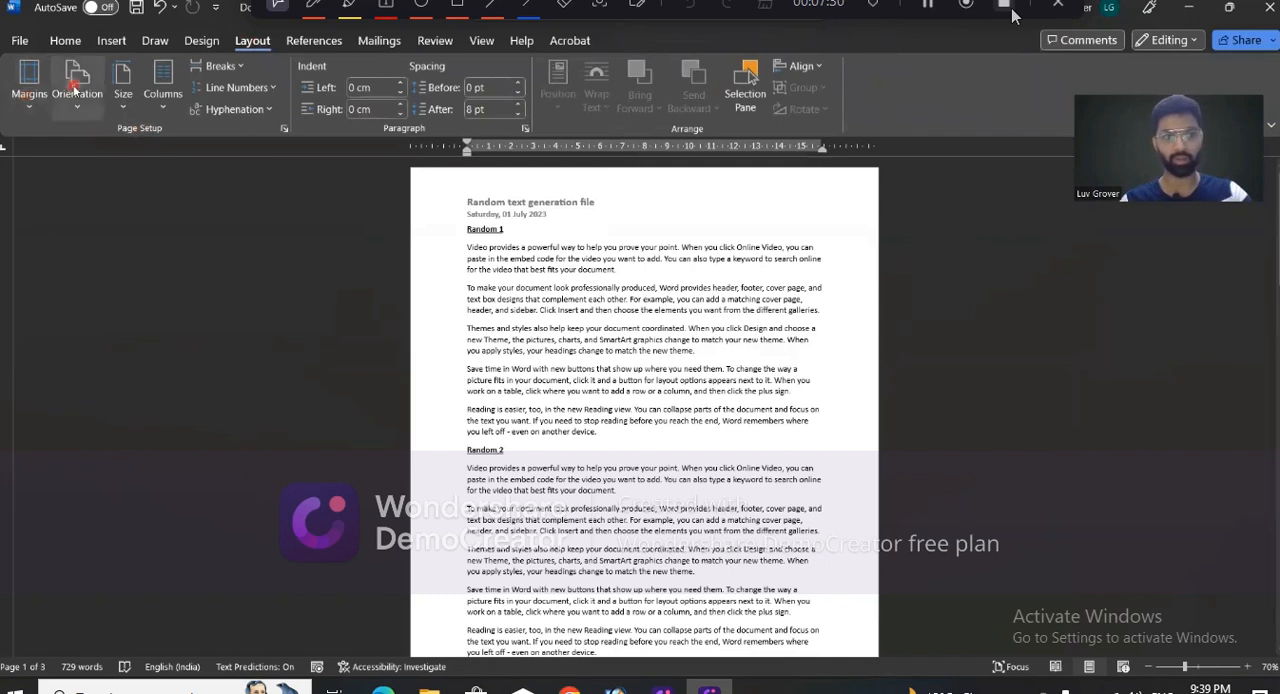
pyautogui.click(161, 113)
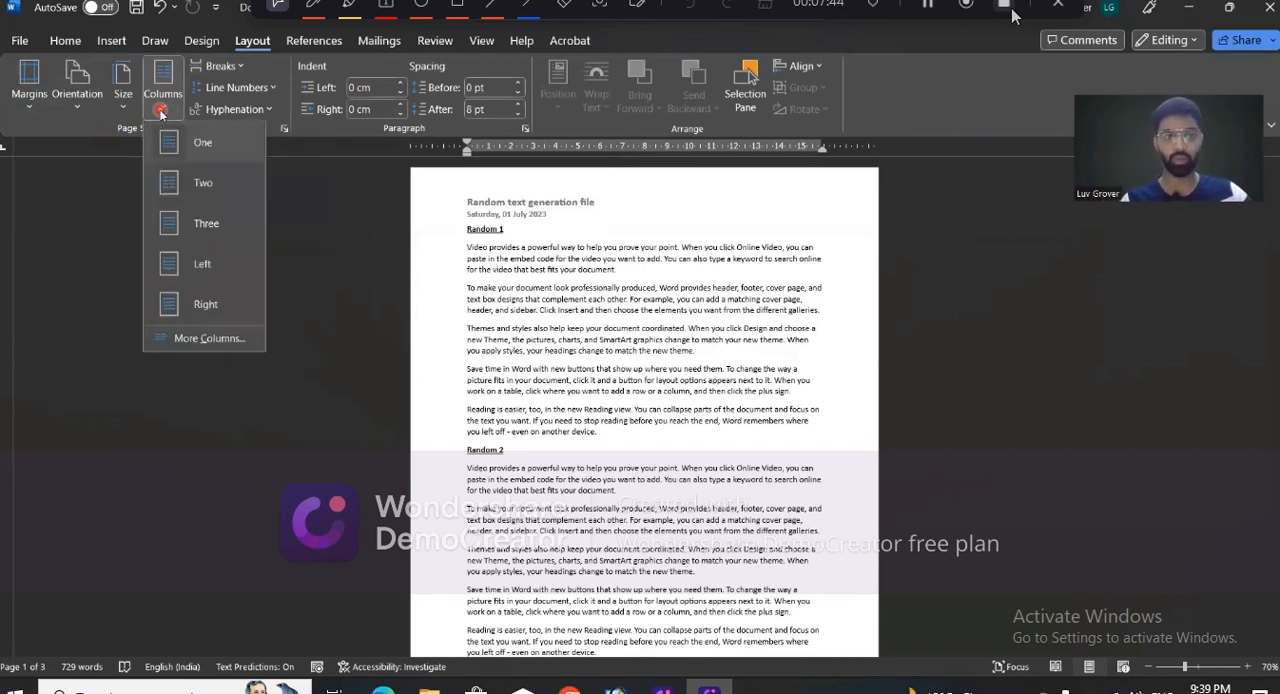
pyautogui.click(417, 272)
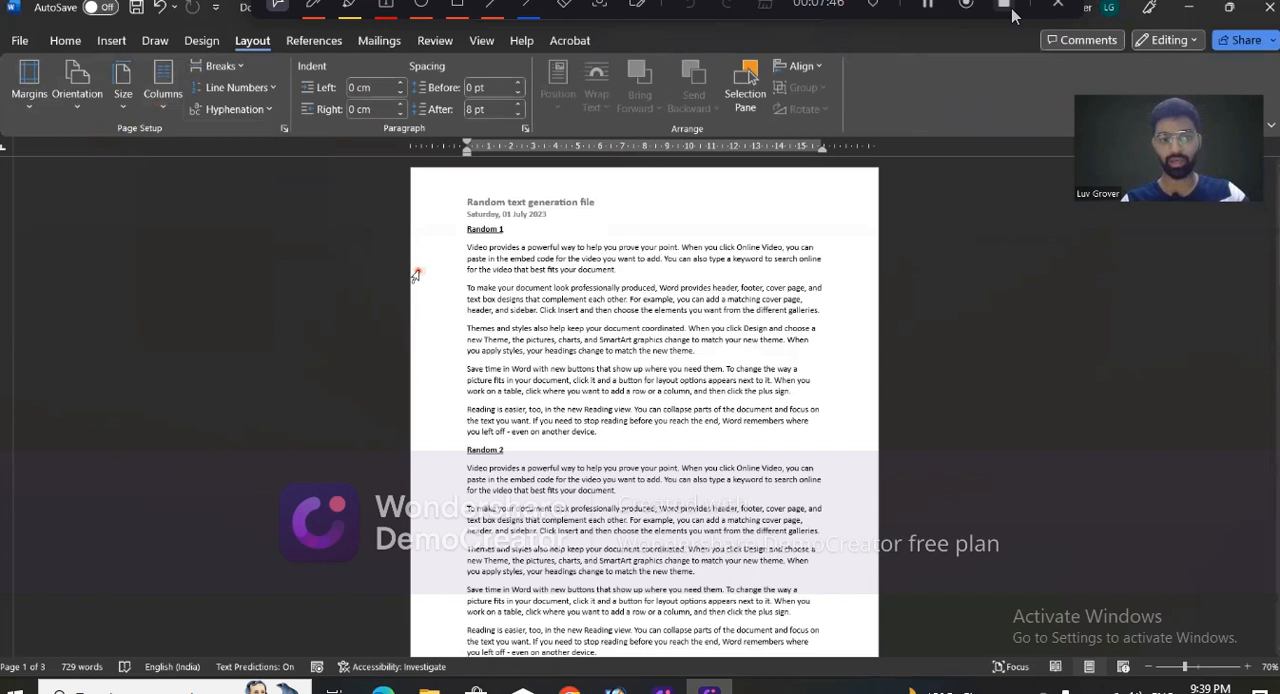
pyautogui.click(468, 246)
pyautogui.moveTo(542, 247); pyautogui.dragTo(790, 435)
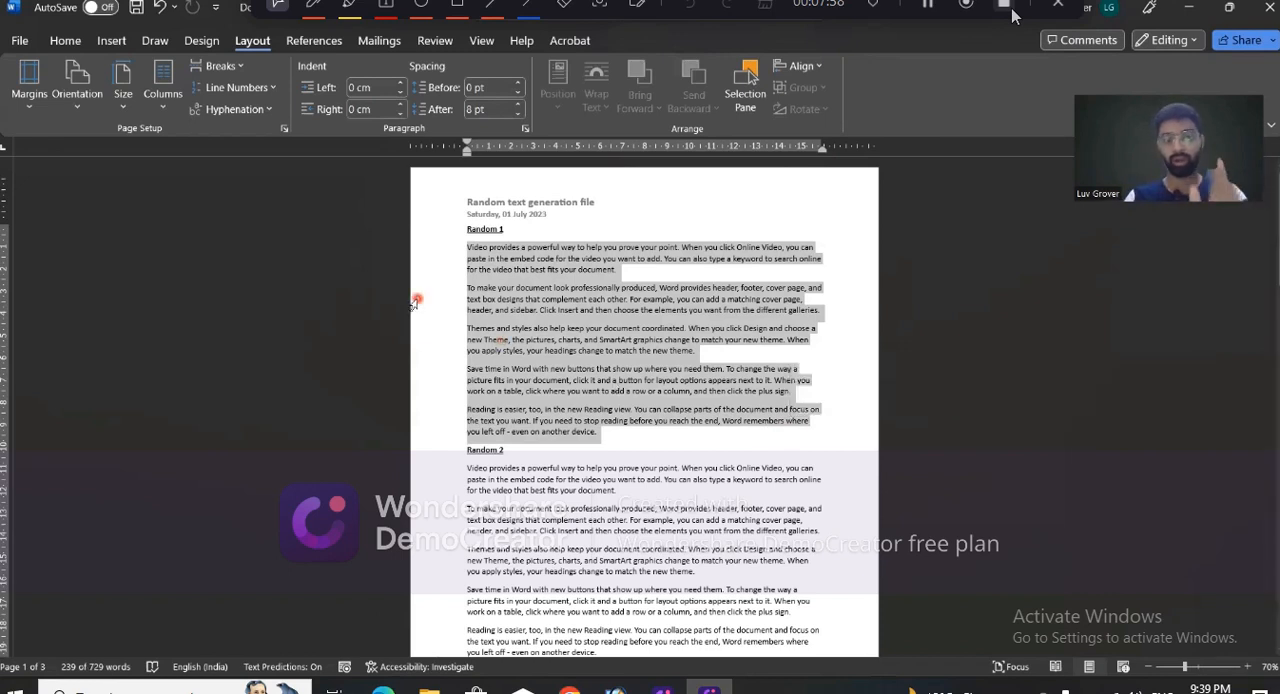
pyautogui.click(163, 95)
pyautogui.click(198, 183)
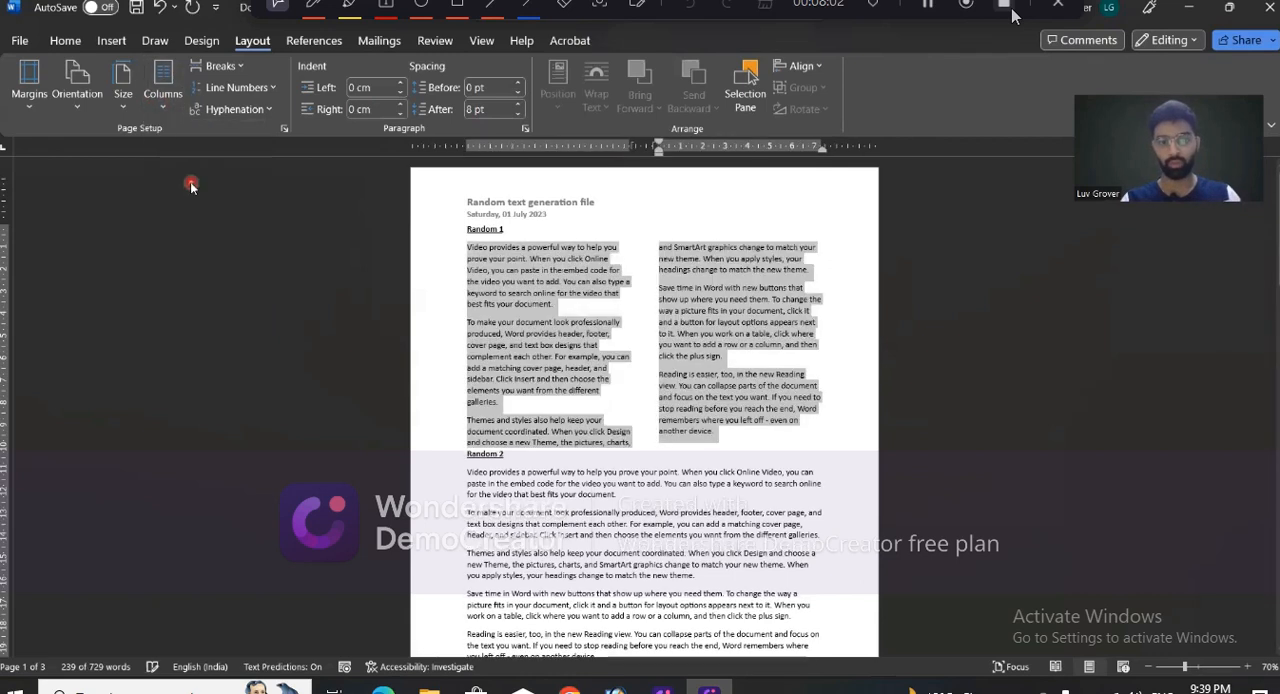
# - Highlight the text of each column under "Random 1" to inspect it, and undo the two-column layout
pyautogui.click(576, 381)
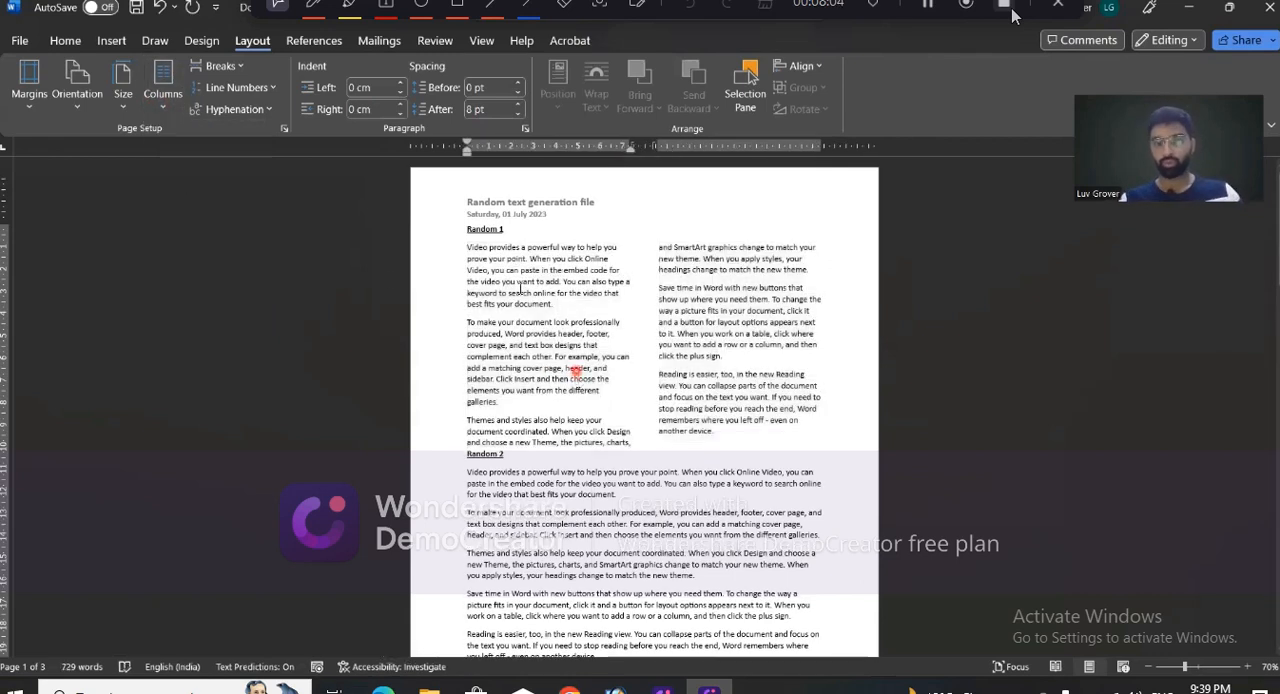
pyautogui.moveTo(465, 249); pyautogui.dragTo(551, 401)
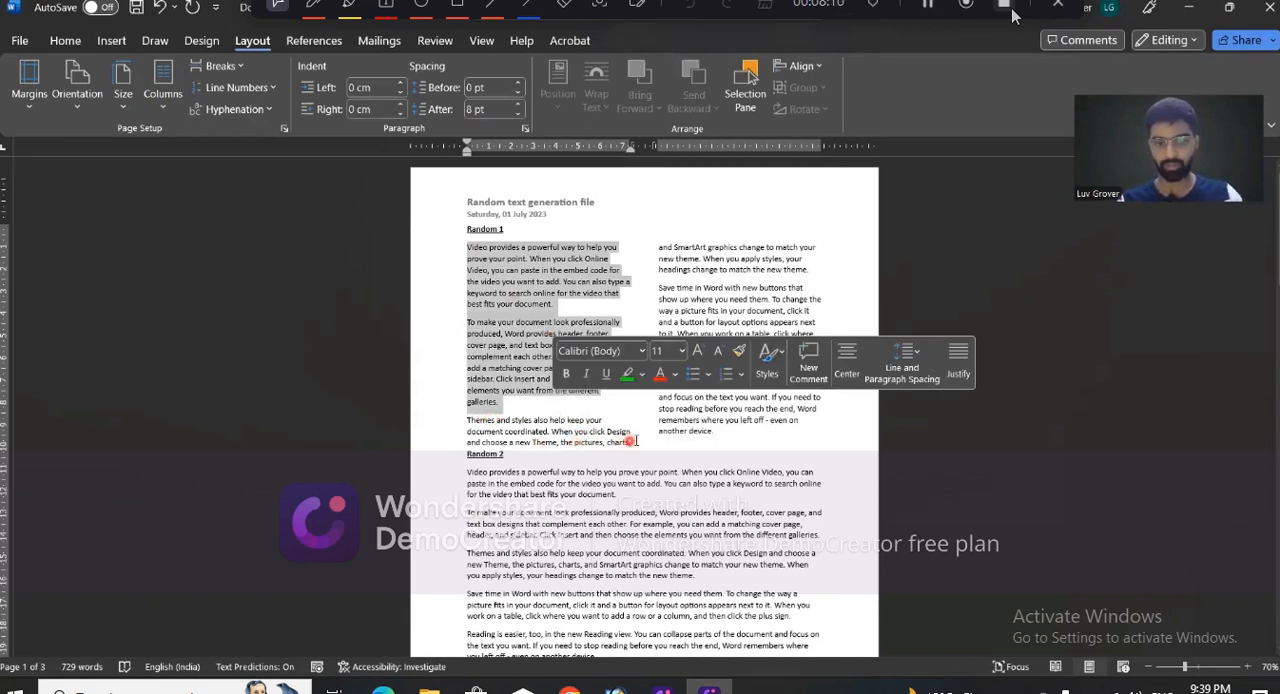
pyautogui.click(655, 245)
pyautogui.moveTo(655, 245); pyautogui.dragTo(772, 334)
pyautogui.moveTo(459, 247); pyautogui.dragTo(712, 424)
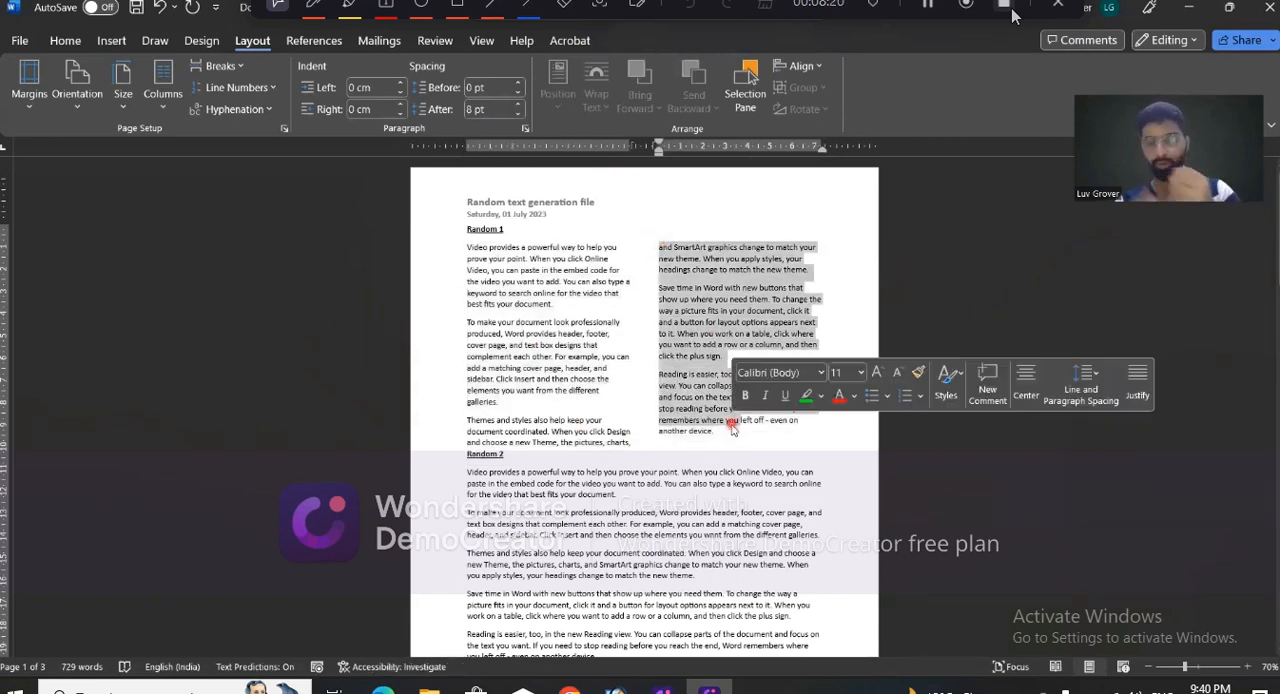
pyautogui.click(531, 308)
pyautogui.hotkey('ctrl', 'z')
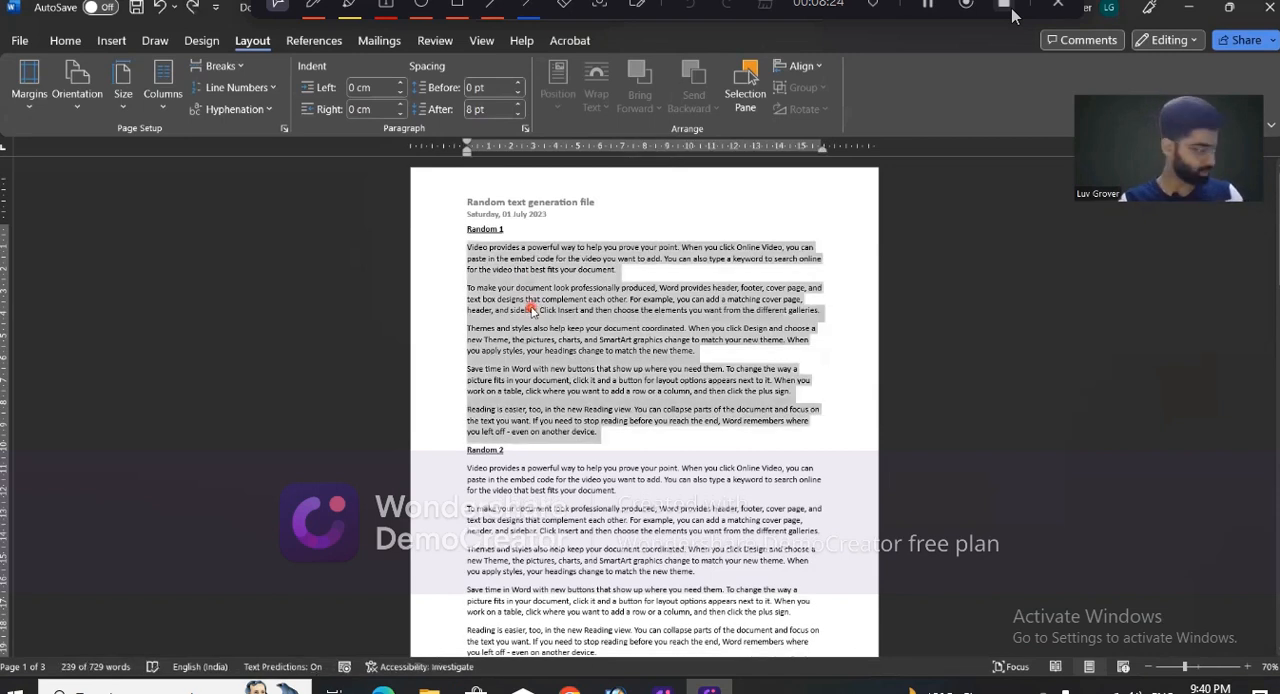
# - Lay out the entire document in three columns, and switch it to the Left column preset
pyautogui.hotkey('ctrl', 'a')
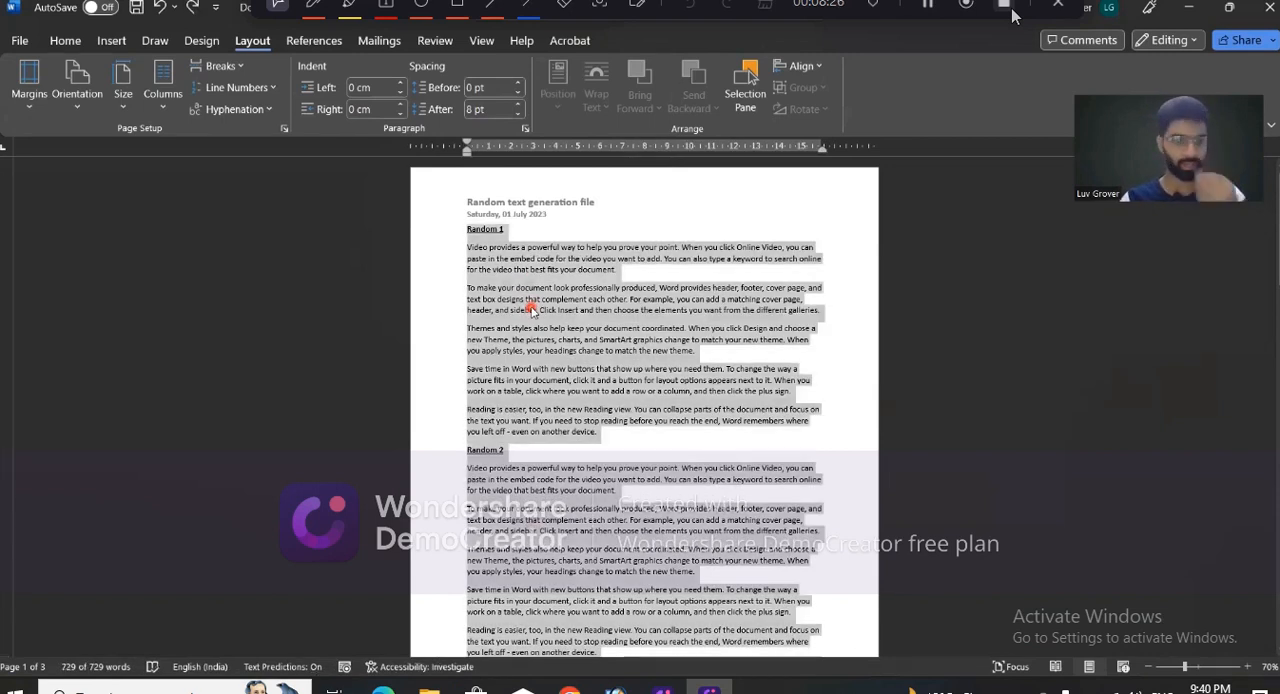
pyautogui.click(163, 85)
pyautogui.click(203, 224)
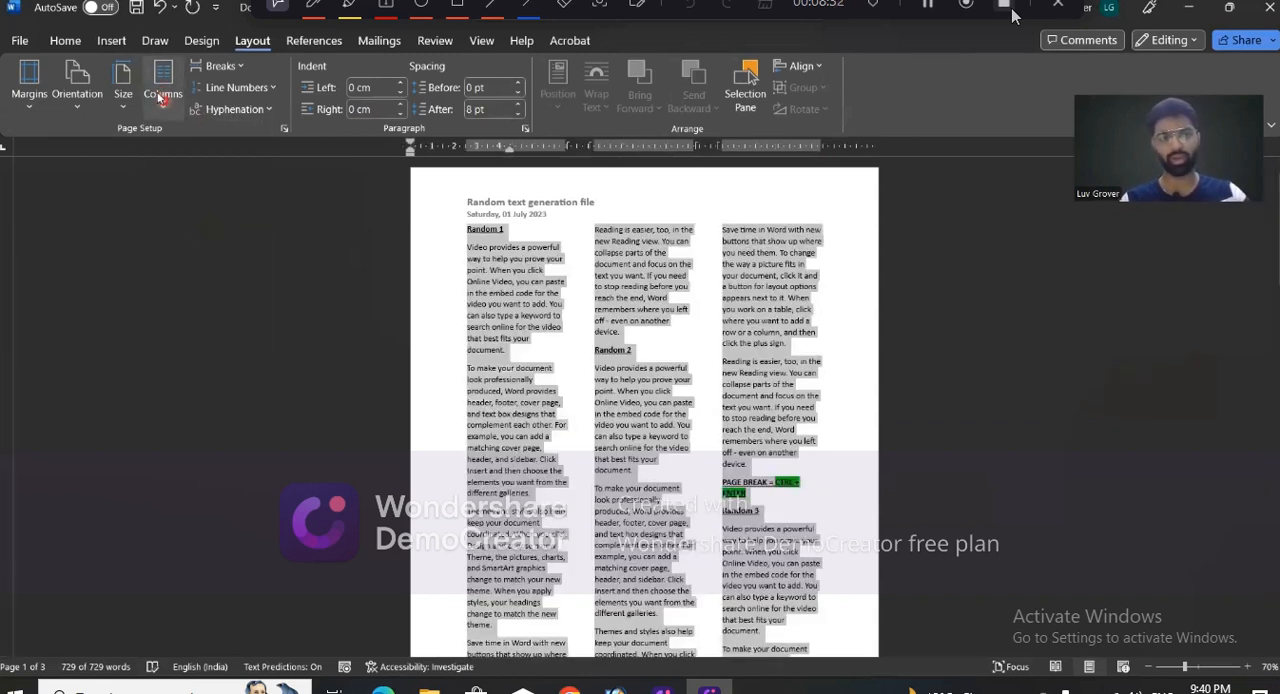
pyautogui.click(162, 88)
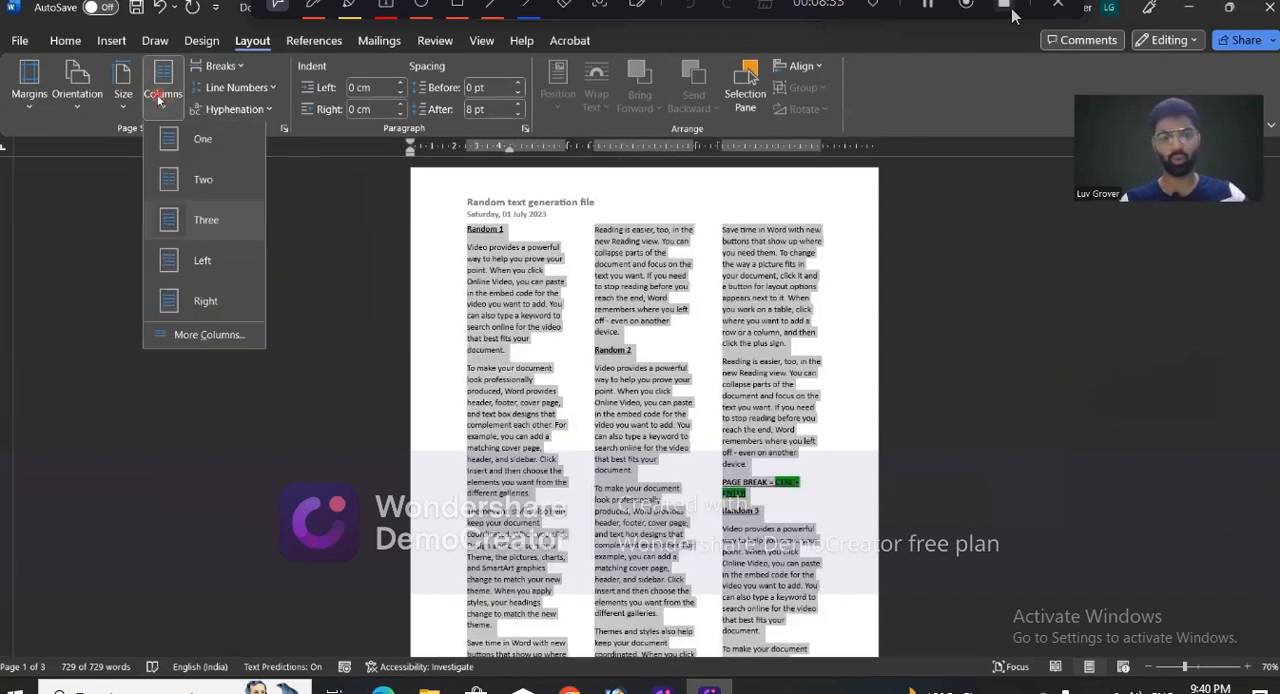
pyautogui.click(213, 263)
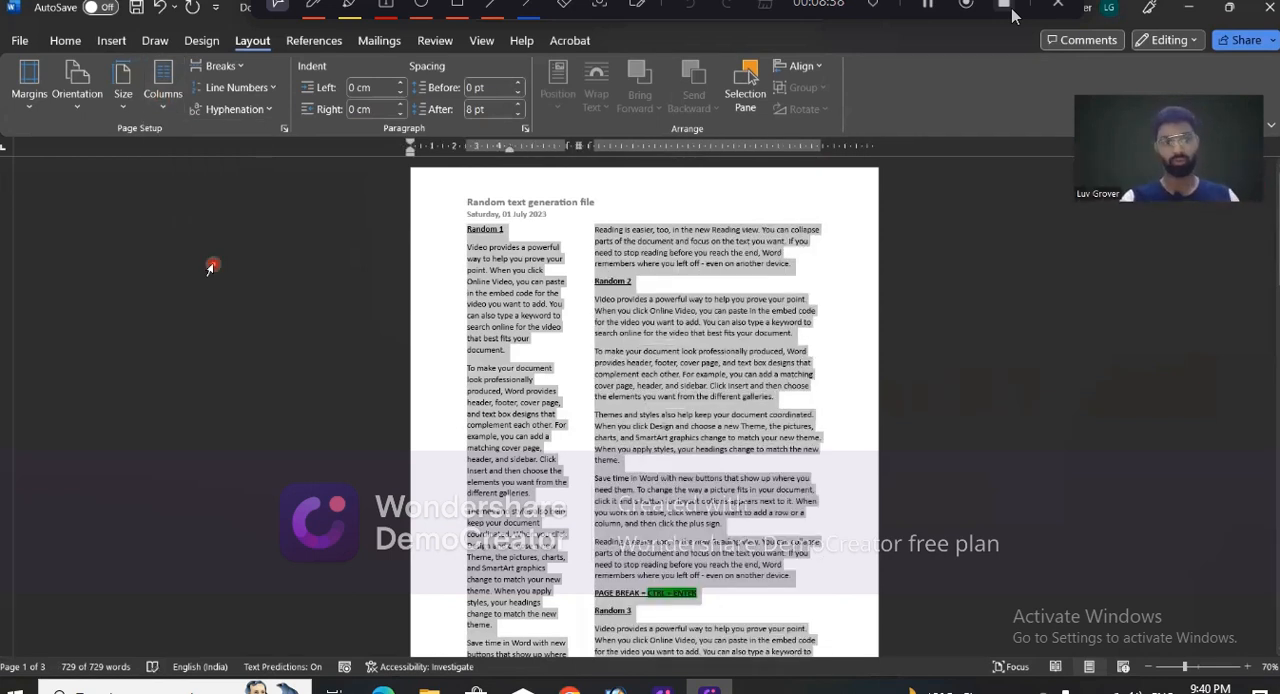
# - Try the Right column preset on the entire document, and set the text back to one column
pyautogui.click(162, 88)
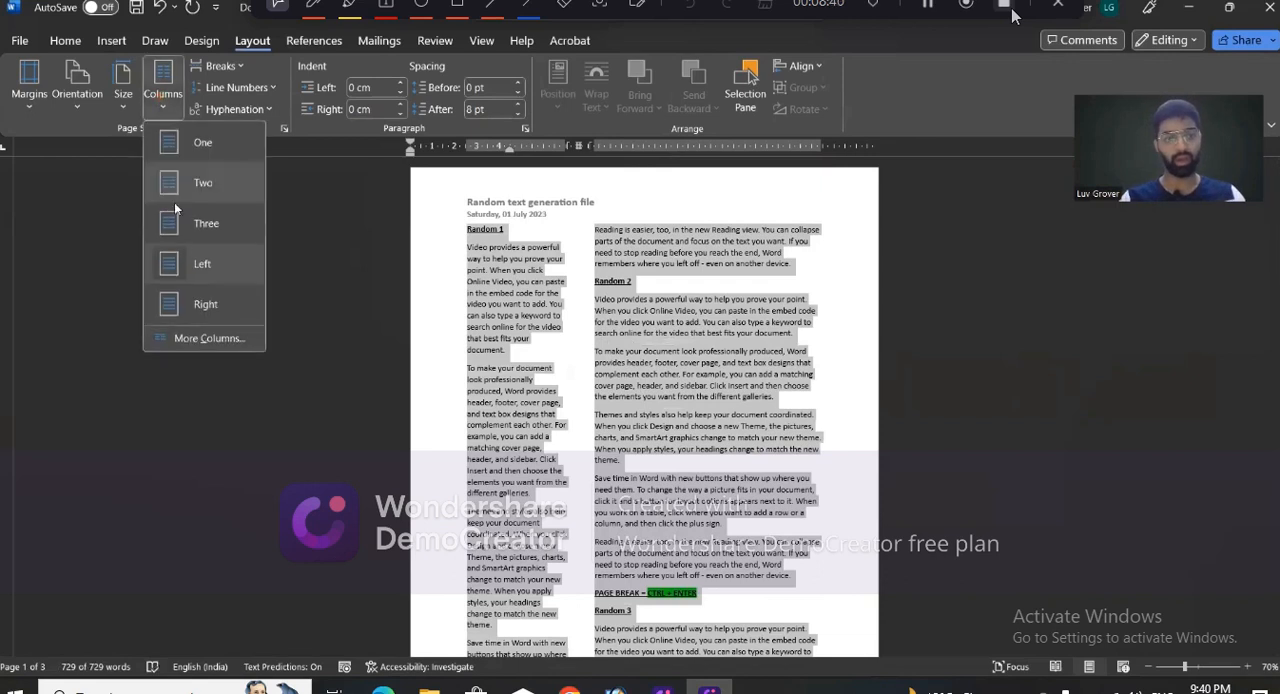
pyautogui.click(201, 300)
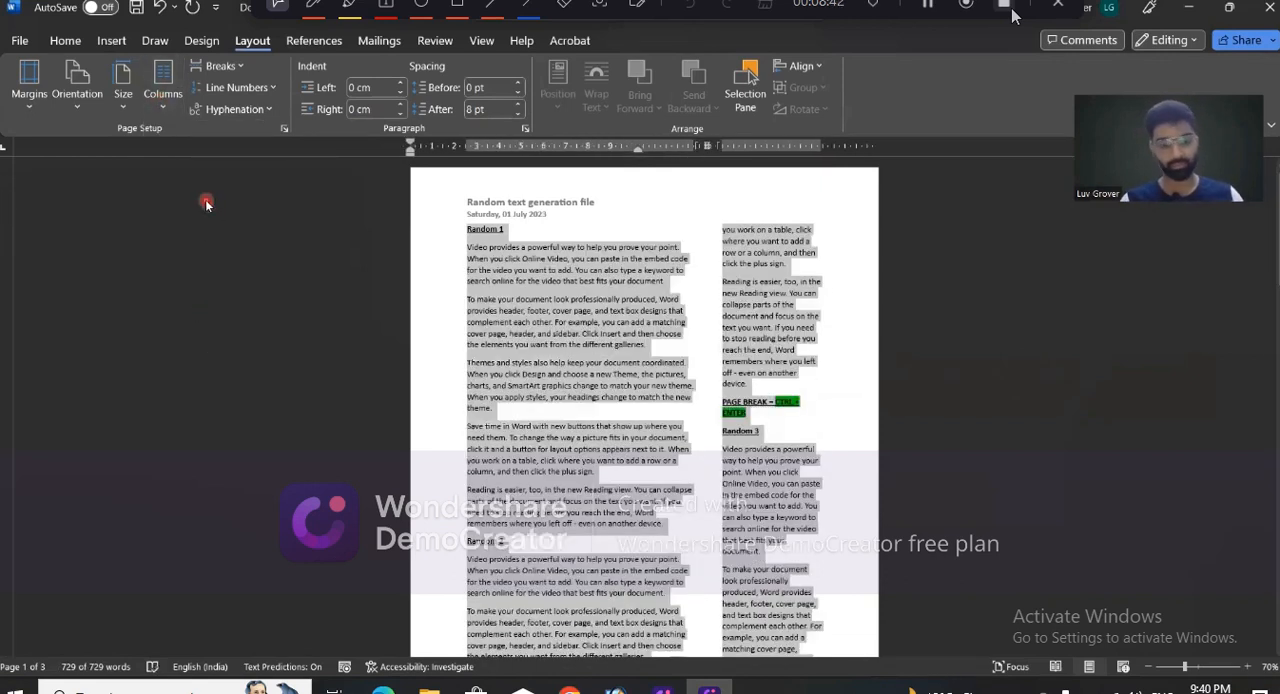
pyautogui.click(166, 95)
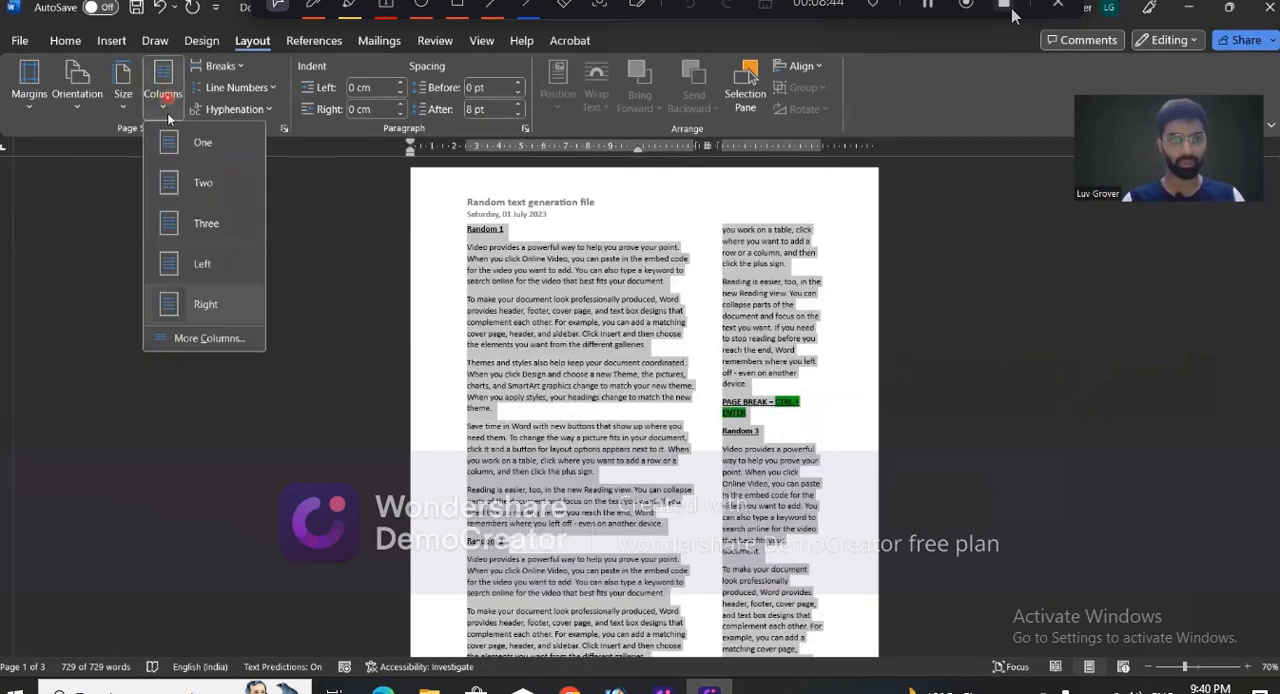
pyautogui.click(182, 166)
# - Try laying out the entire document in 10 equal-width columns with a line between them, and undo that layout
pyautogui.click(162, 90)
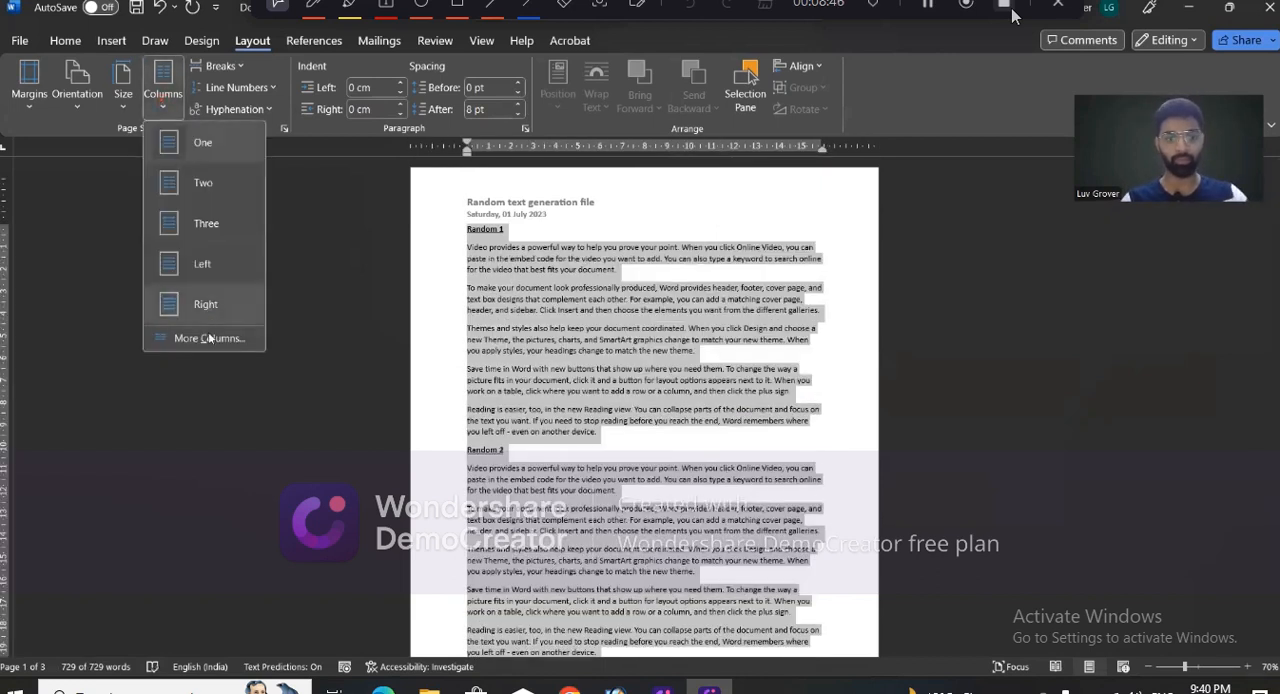
pyautogui.click(210, 338)
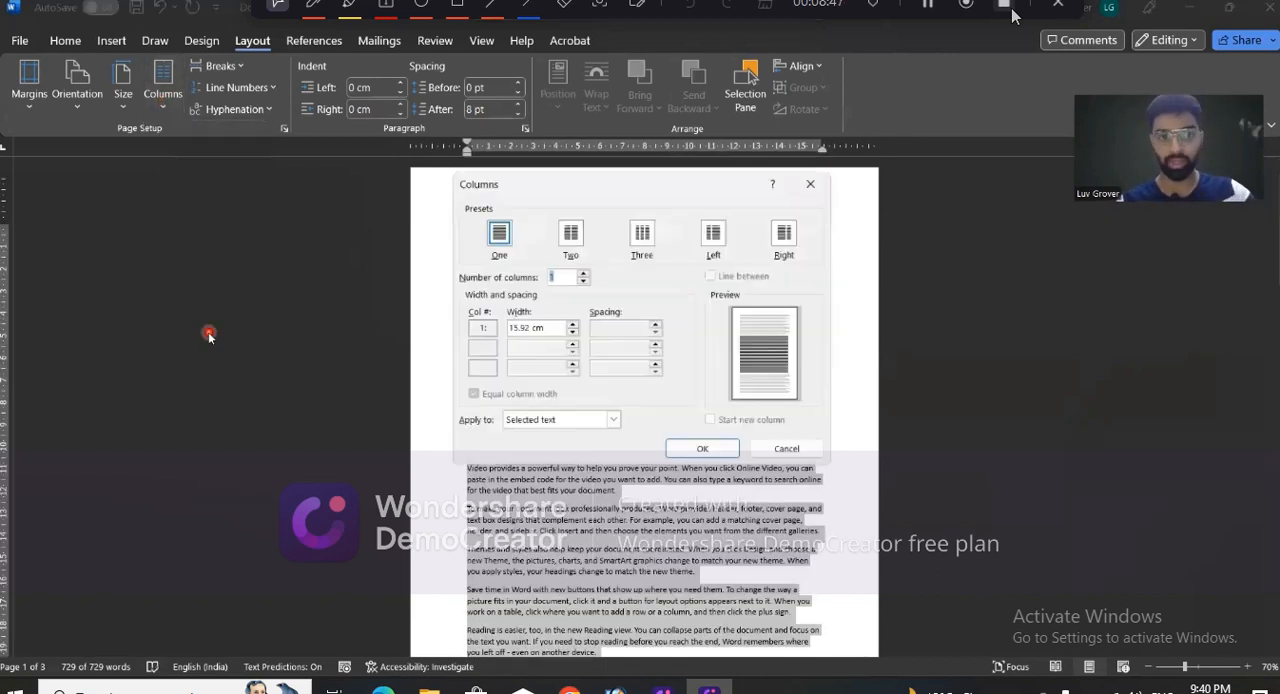
pyautogui.click(583, 275)
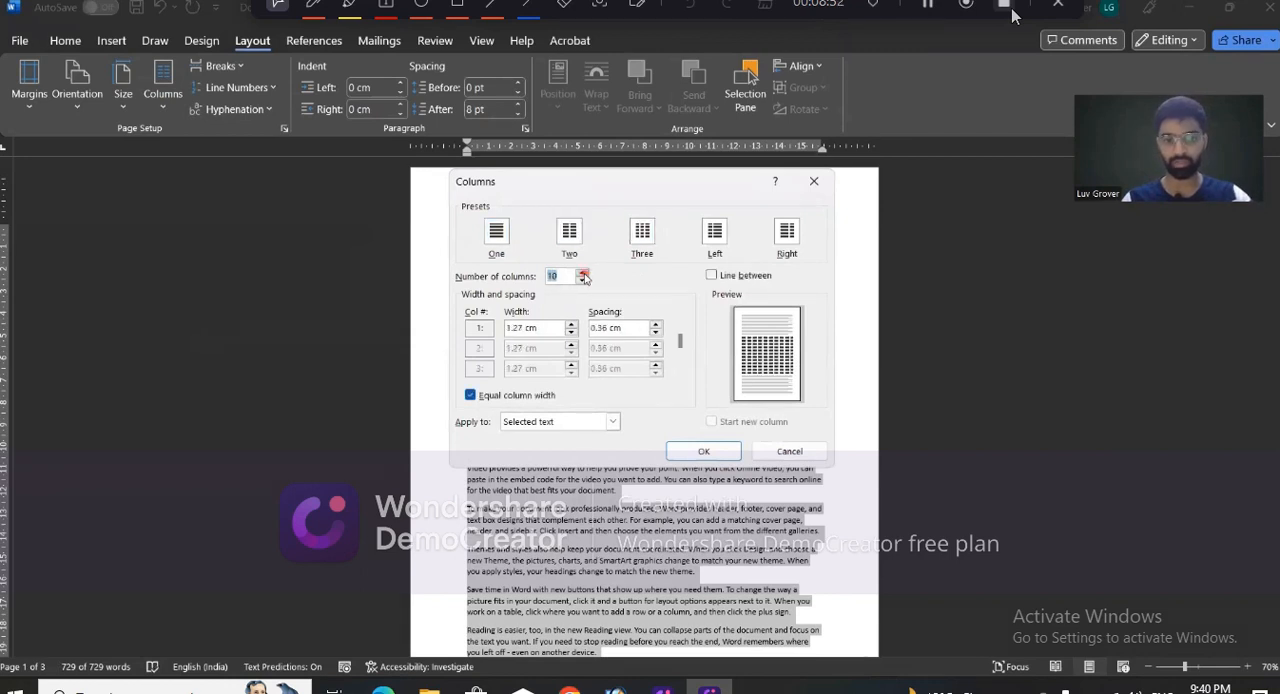
pyautogui.click(569, 352)
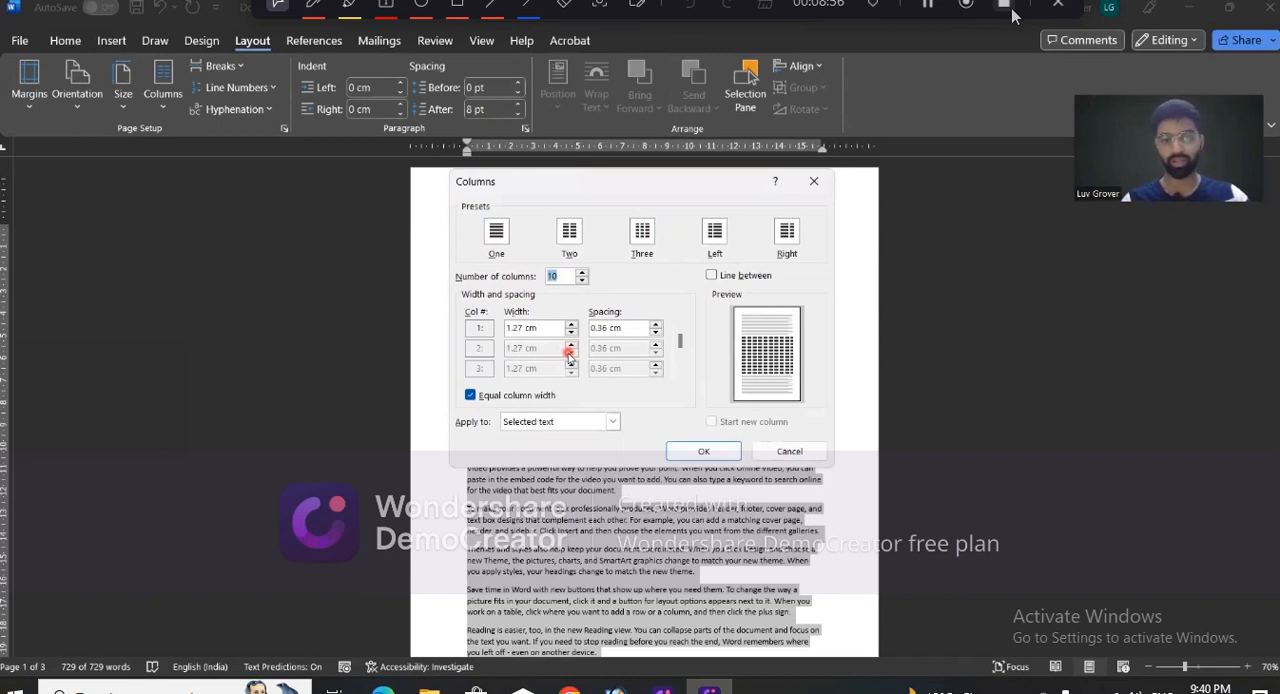
pyautogui.click(712, 275)
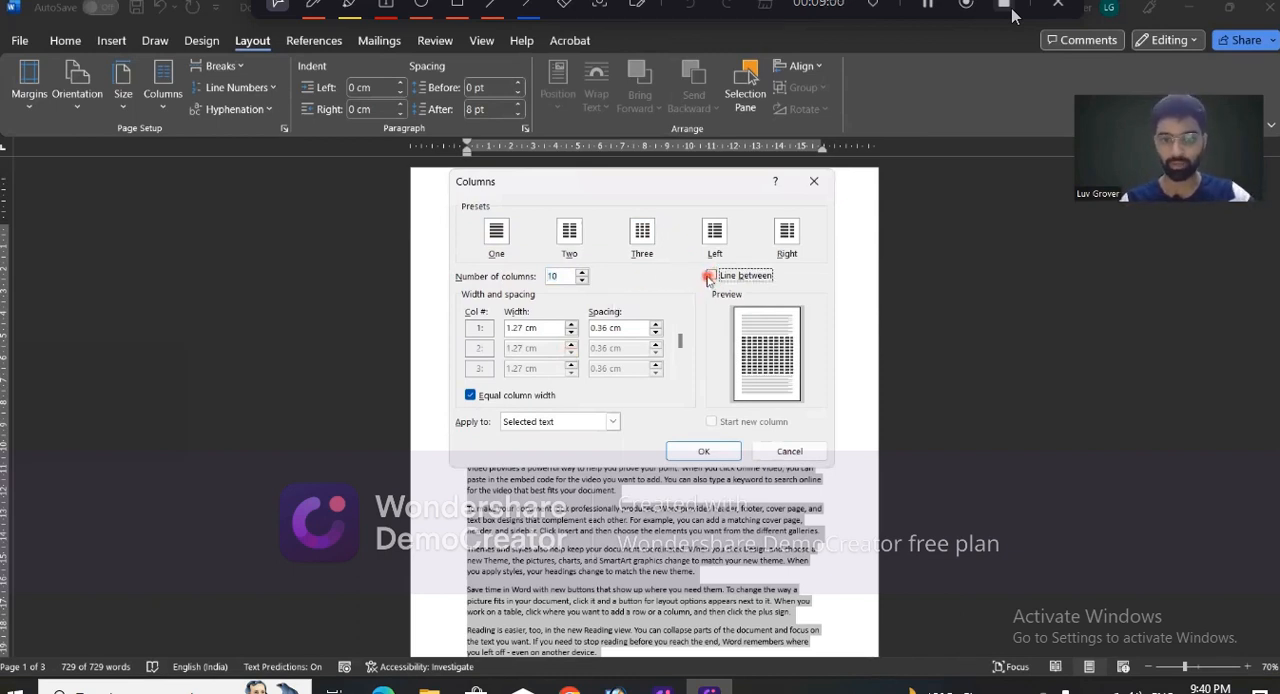
pyautogui.click(710, 276)
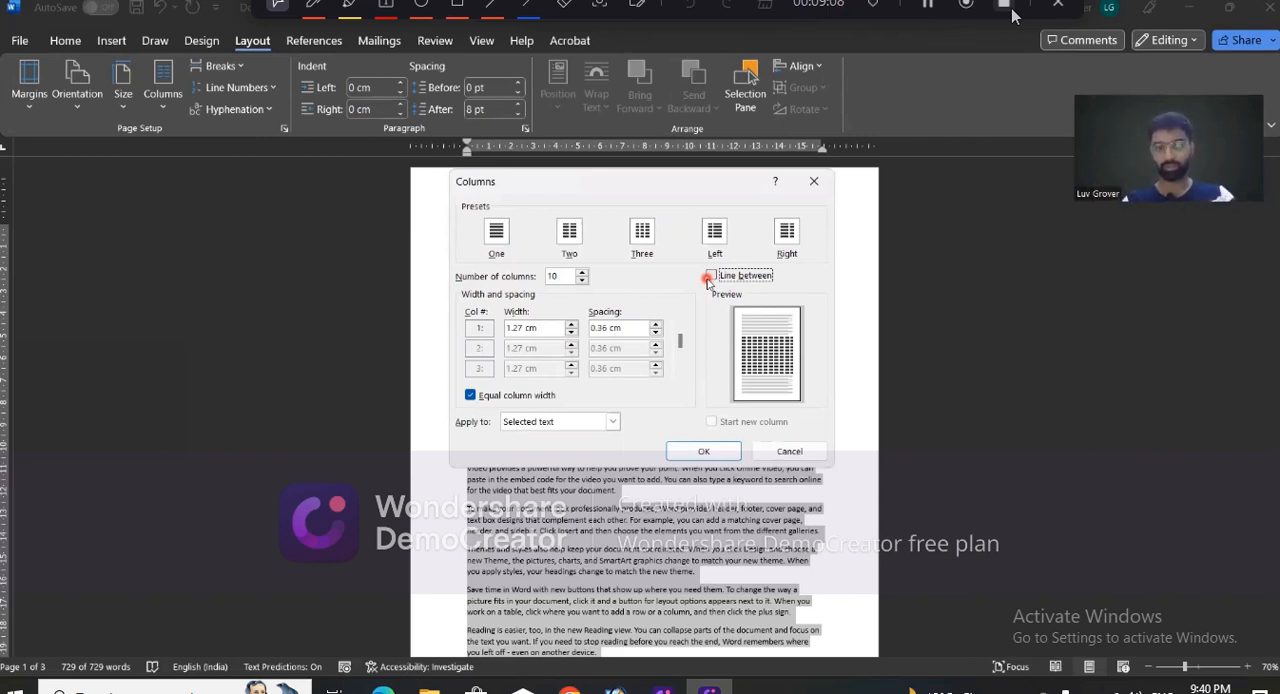
pyautogui.click(710, 276)
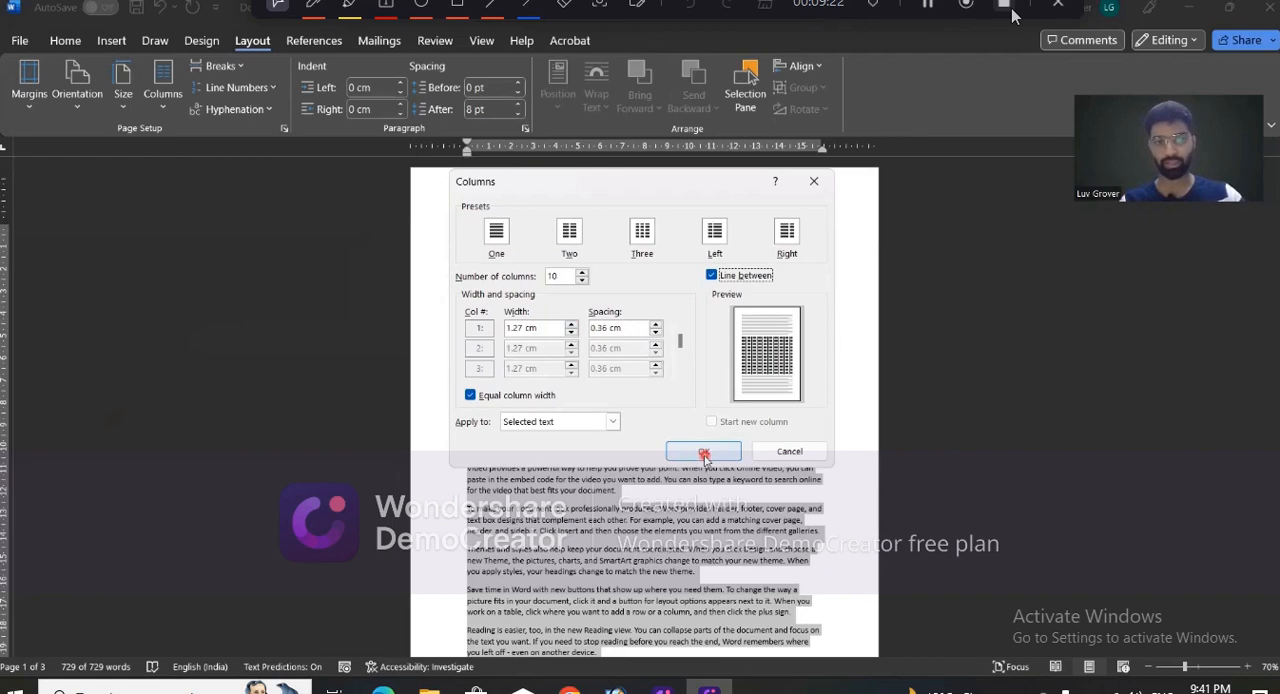
pyautogui.click(704, 455)
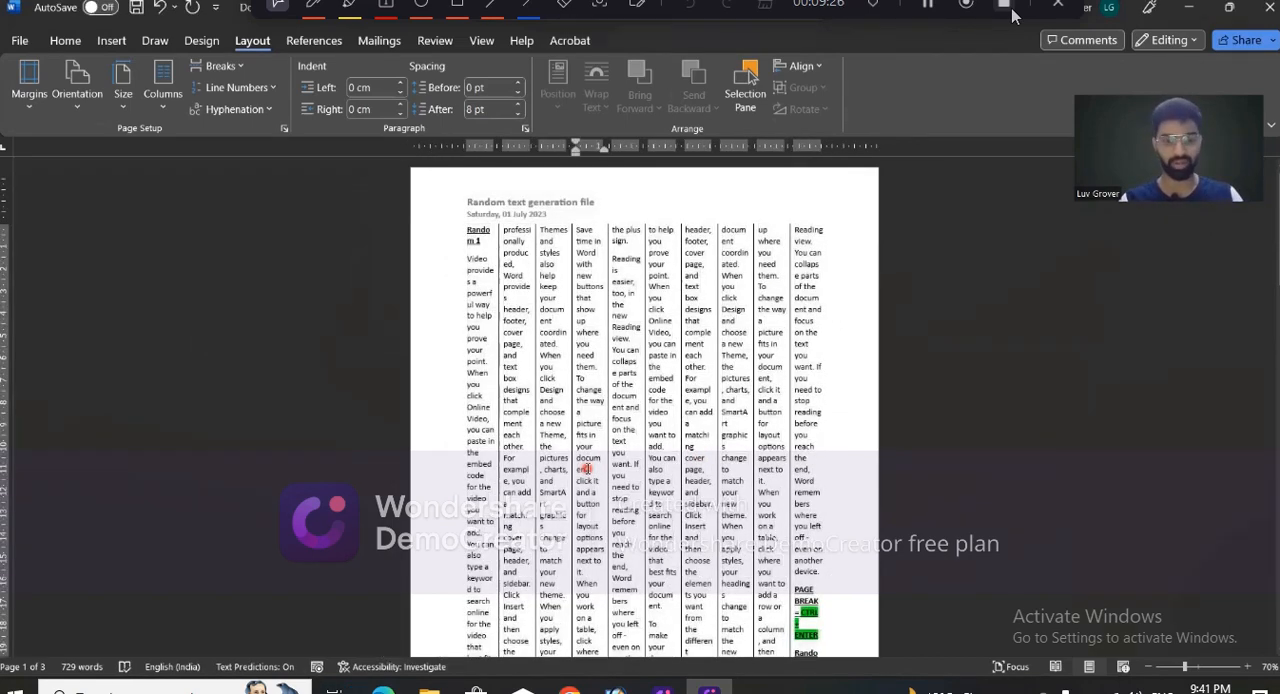
pyautogui.hotkey('ctrl', 'z')
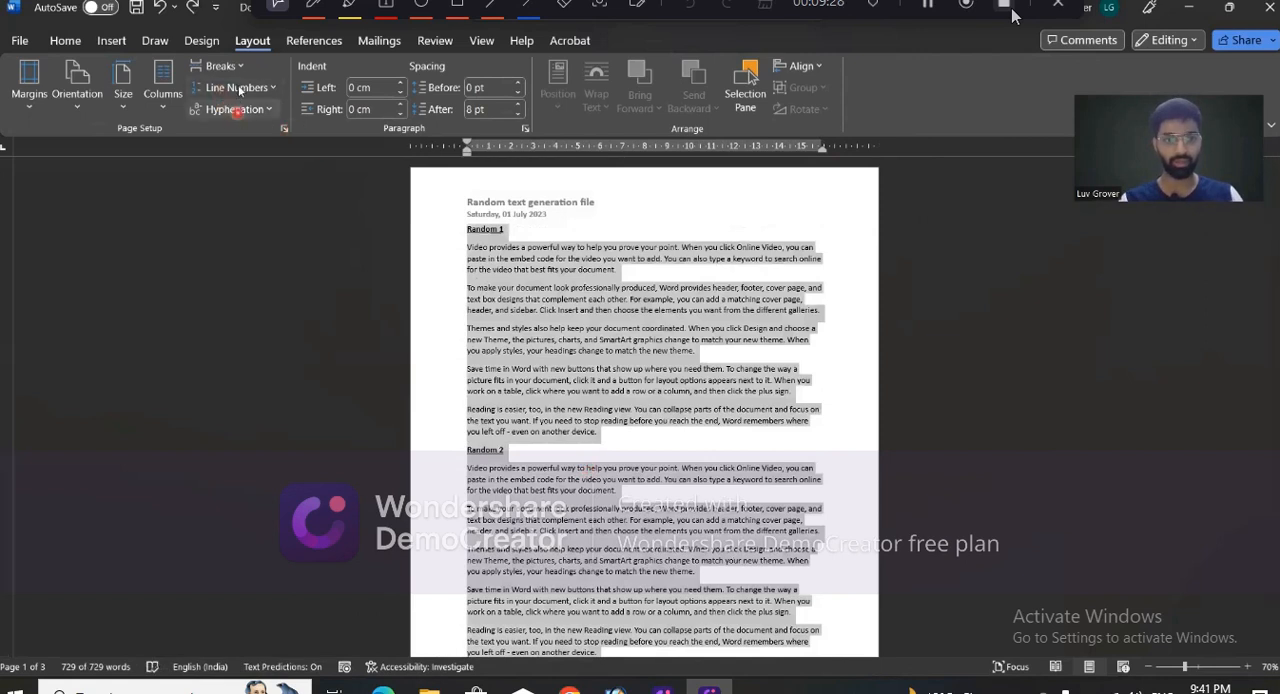
# - Lay out the entire document in two equal-width columns with a line between them, and check the result on the first page
pyautogui.click(163, 92)
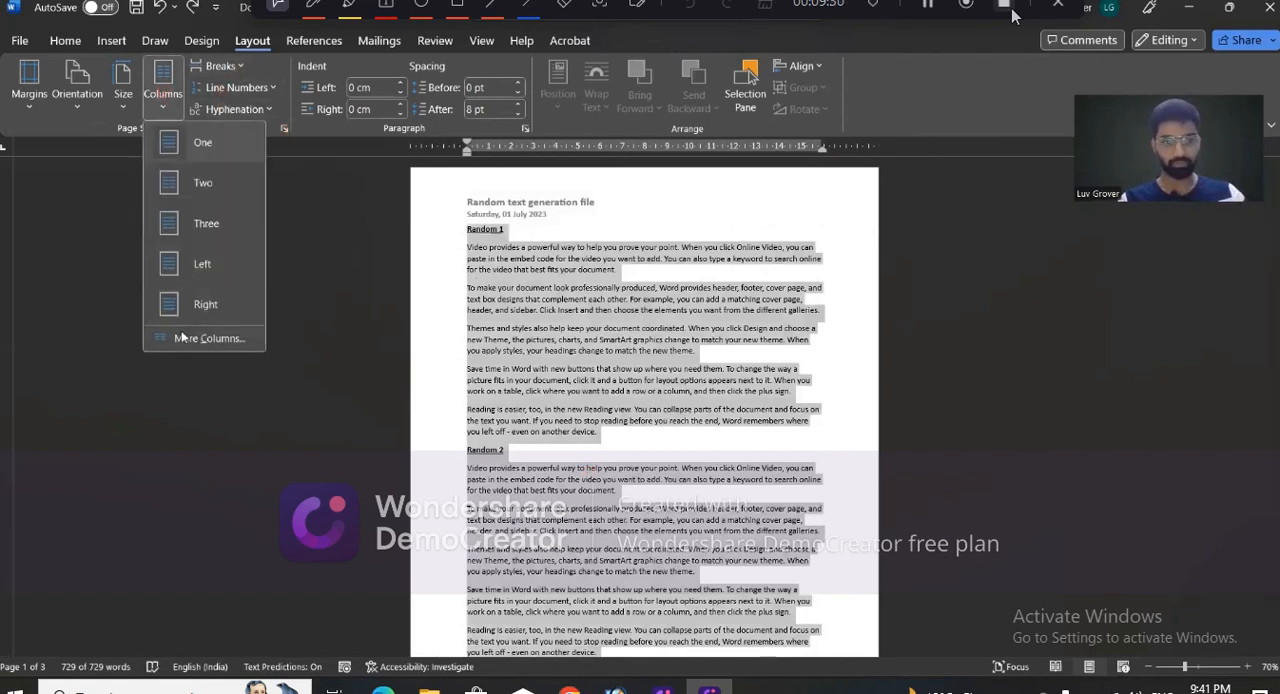
pyautogui.click(196, 338)
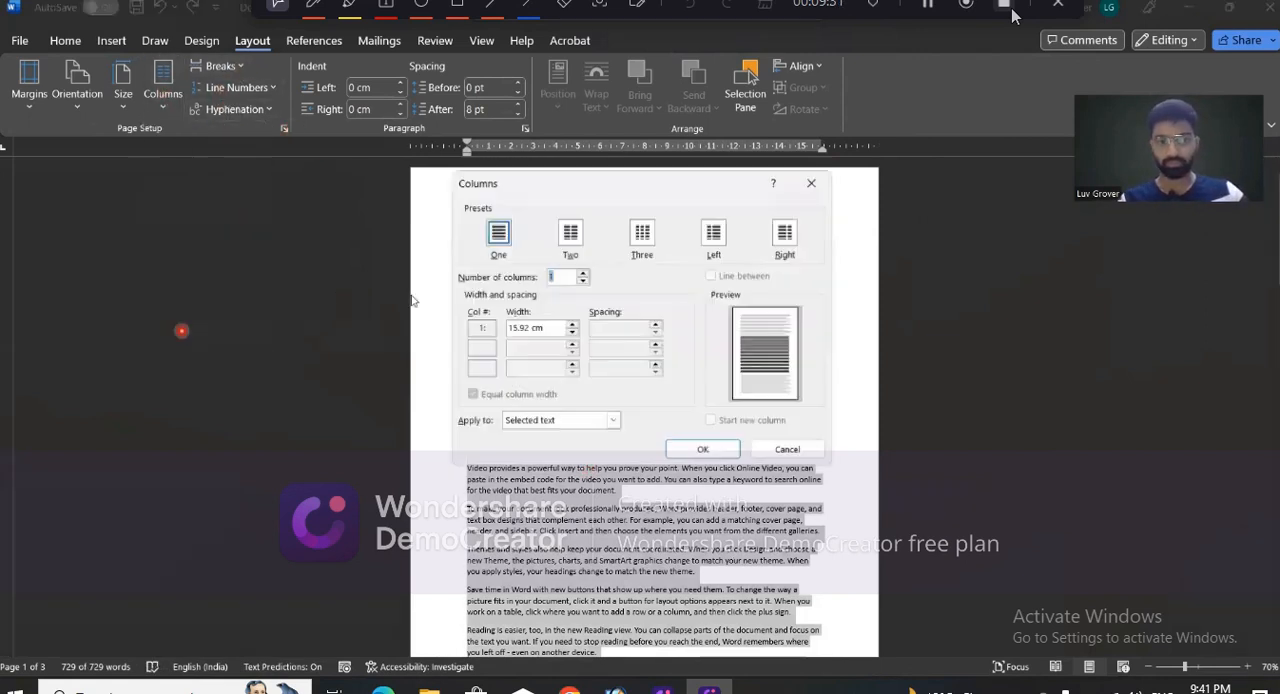
pyautogui.click(708, 276)
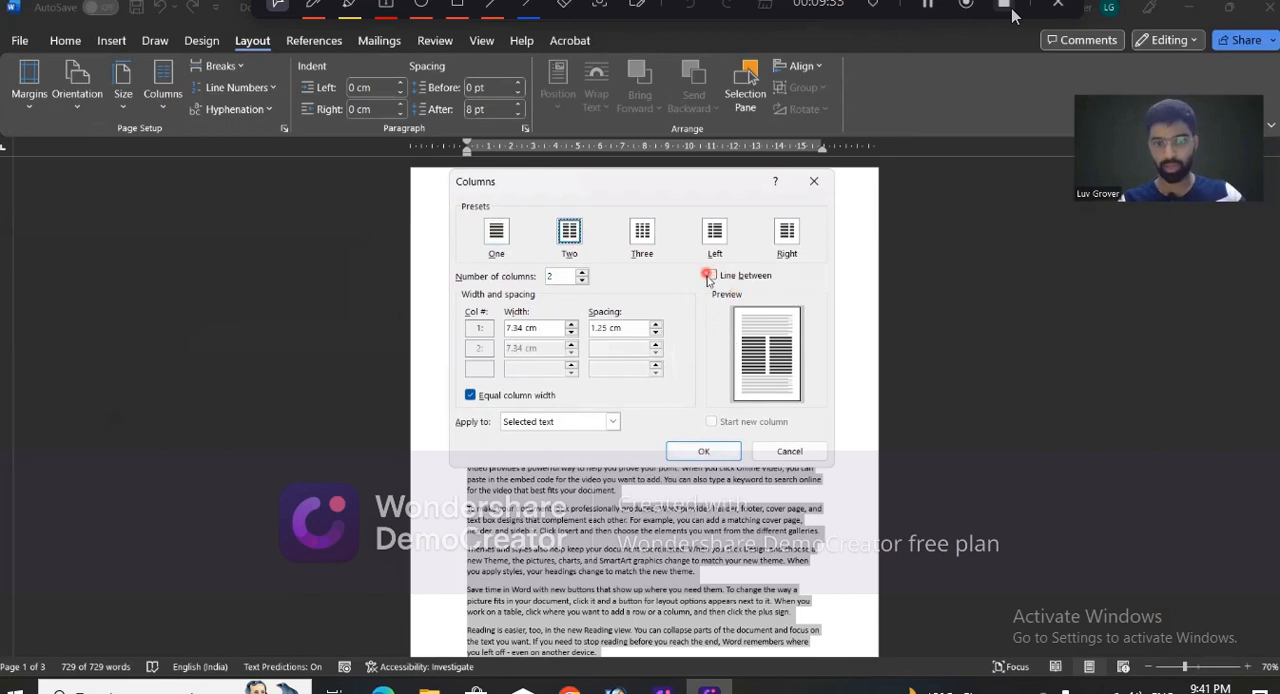
pyautogui.click(721, 449)
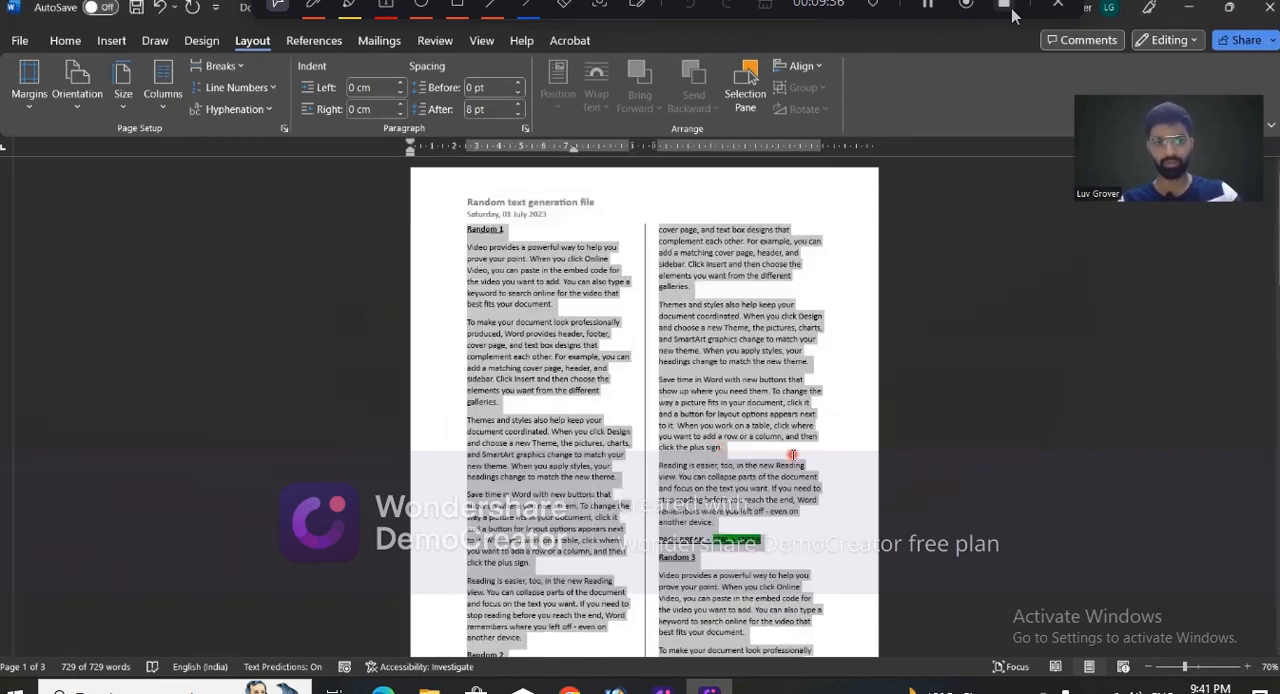
pyautogui.click(792, 455)
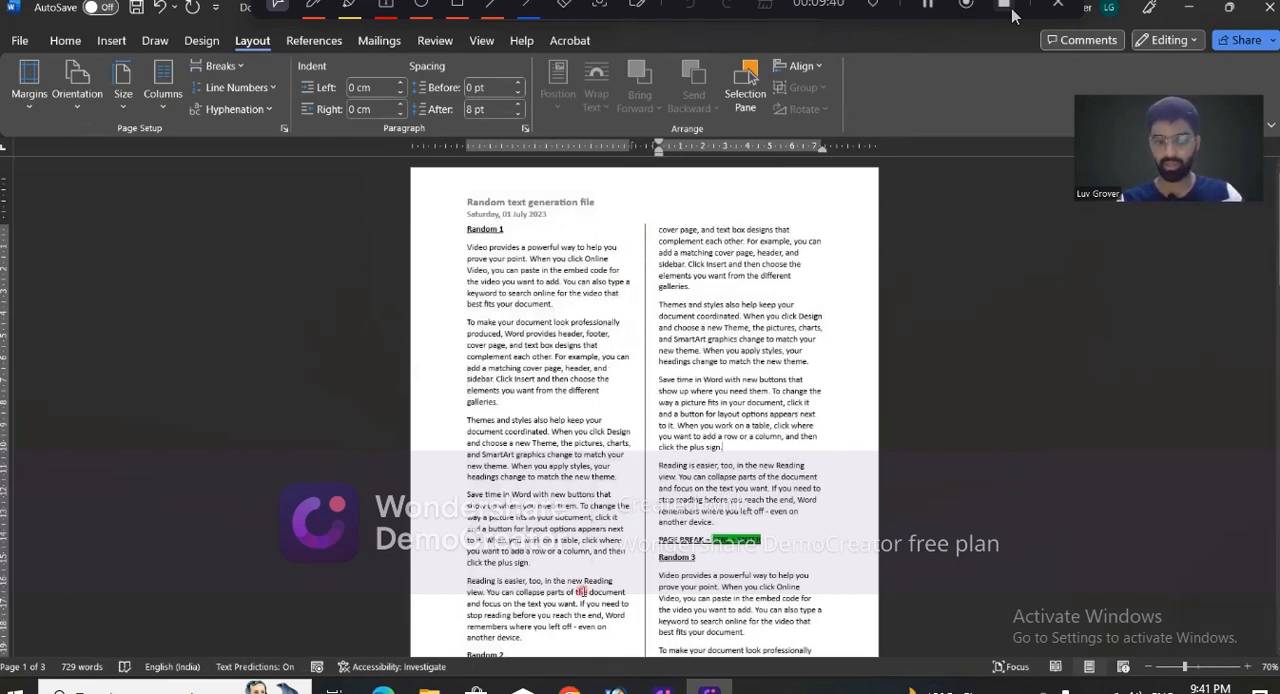
pyautogui.scroll(-5, 580, 591)
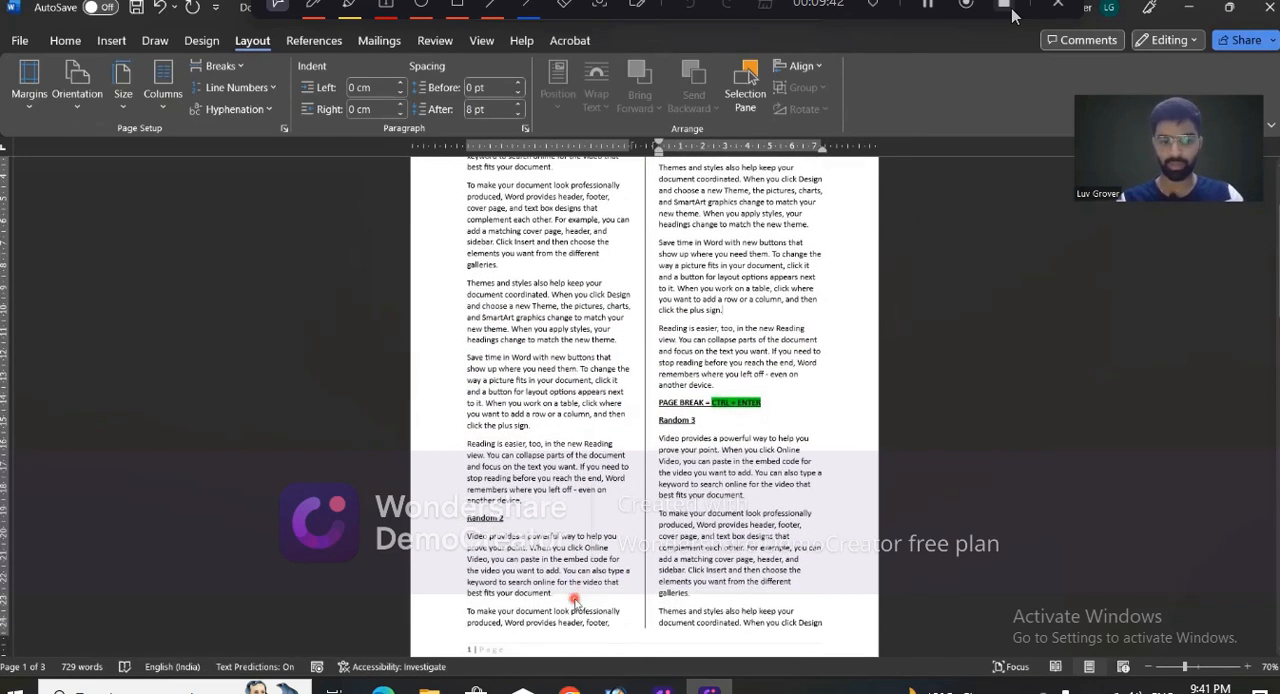
pyautogui.scroll(4, 575, 600)
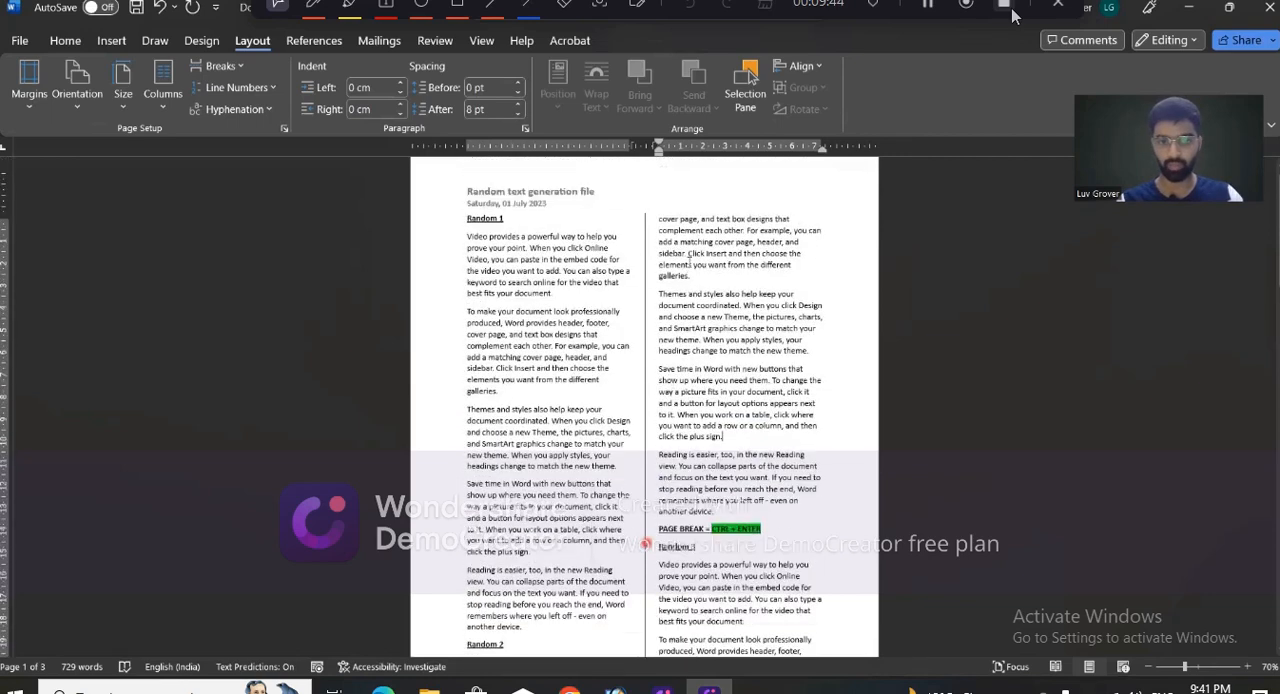
pyautogui.scroll(1, 645, 545)
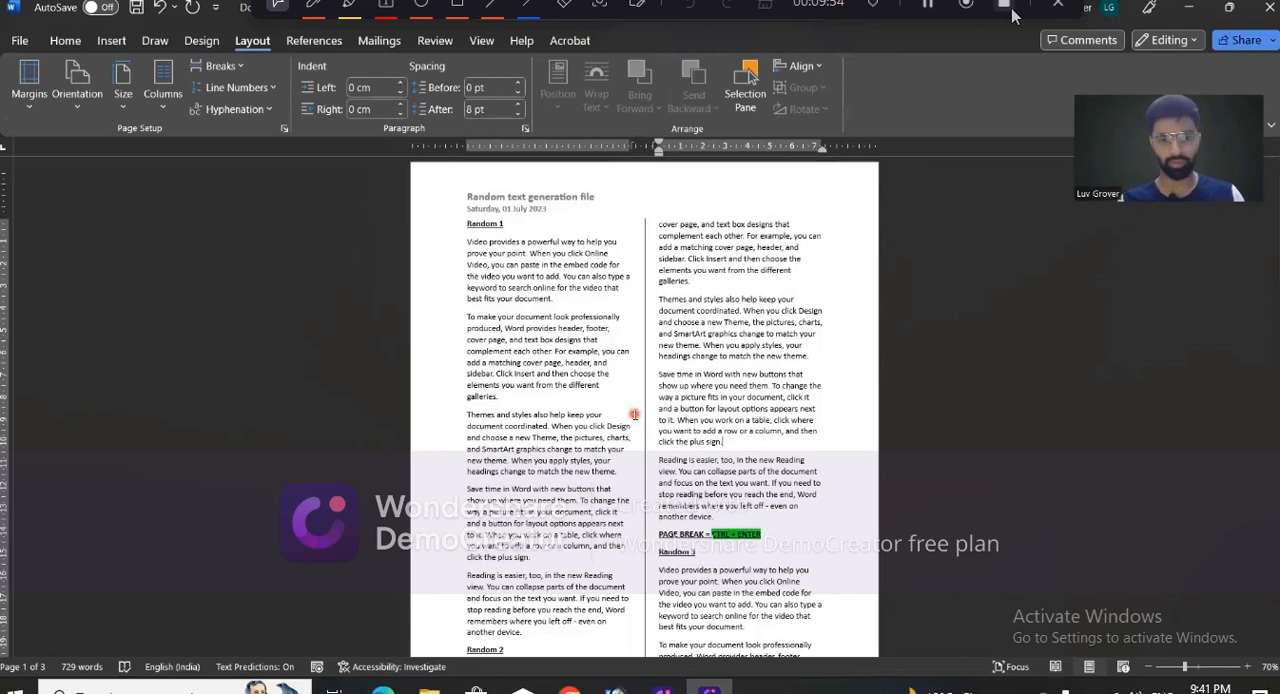
# - Switch to the "MICROSOFT WORD, Lecture 4" document and review its agenda and title page
pyautogui.hotkey('alt', 'Tab')
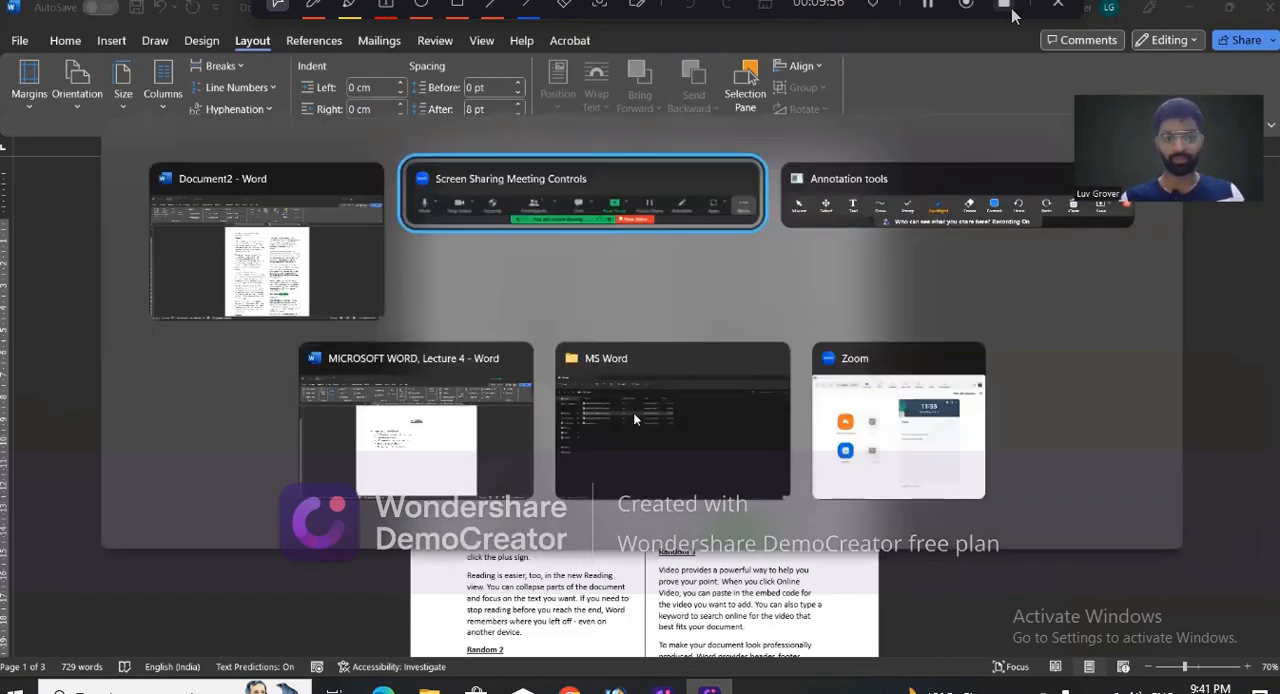
pyautogui.hotkey('alt', 'shift', 'Tab')
pyautogui.hotkey('alt', 'shift', 'Tab')
pyautogui.hotkey('alt', 'shift', 'Tab')
pyautogui.hotkey('alt', 'shift', 'Tab')
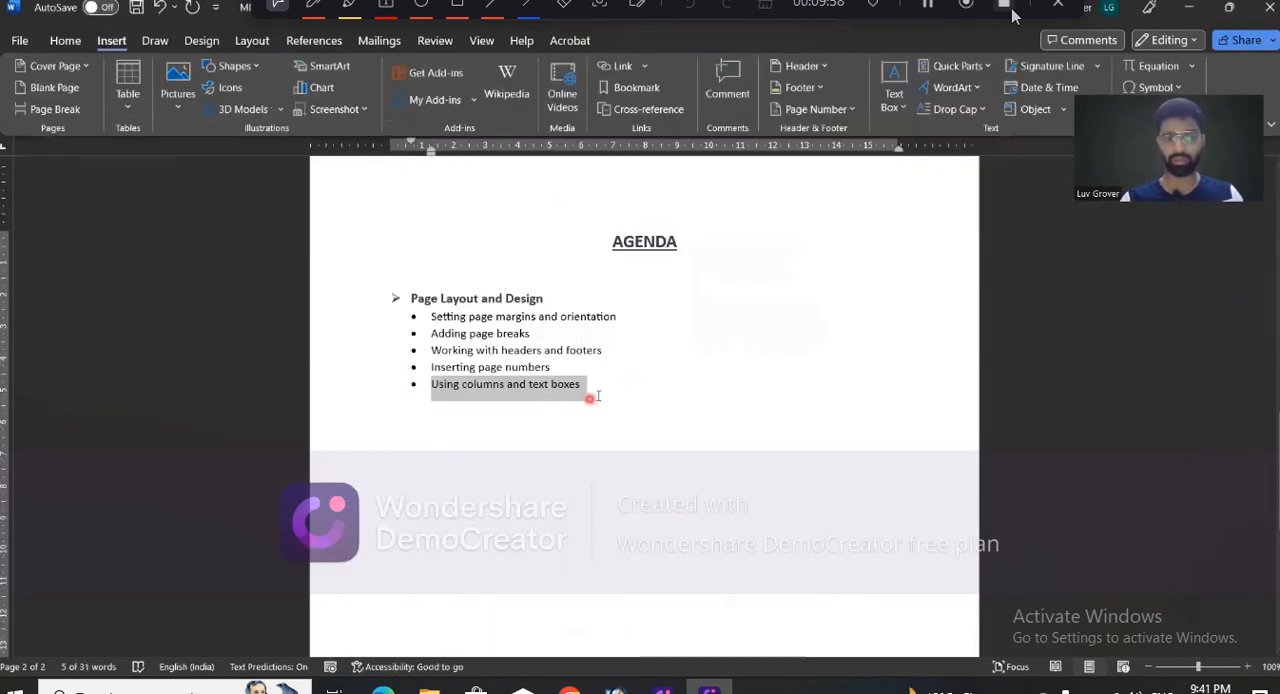
pyautogui.click(597, 393)
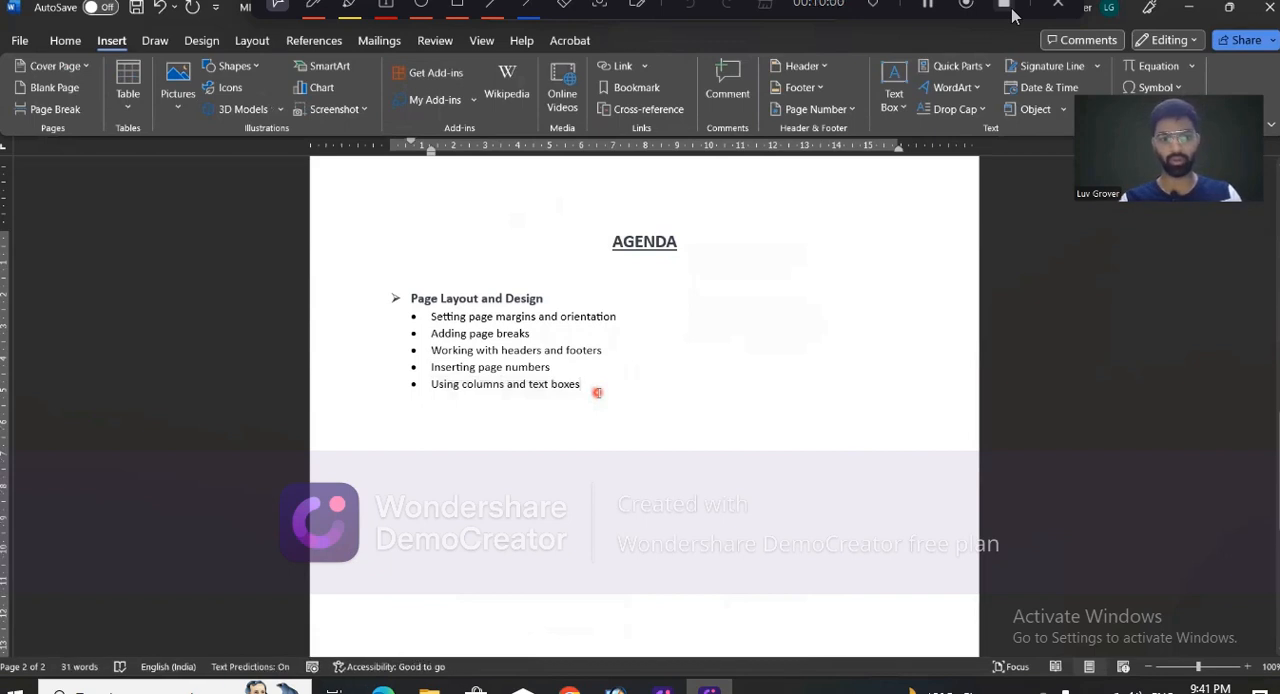
pyautogui.scroll(10, 597, 393)
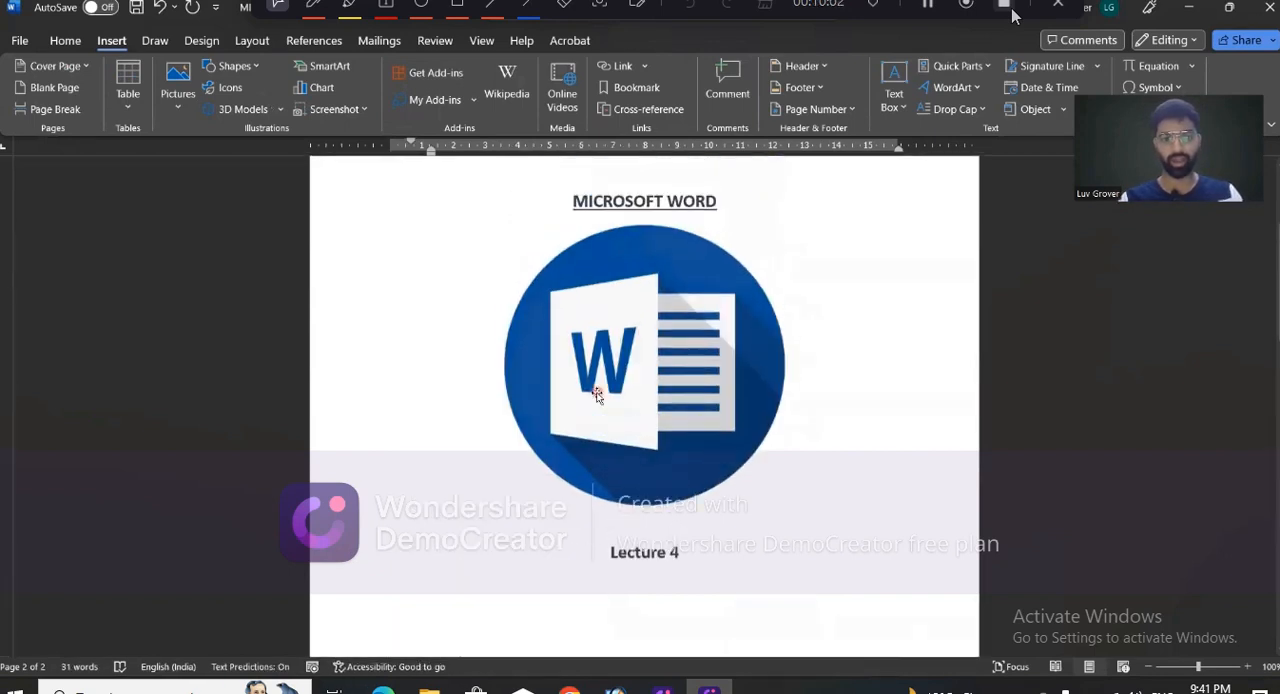
pyautogui.scroll(1, 597, 393)
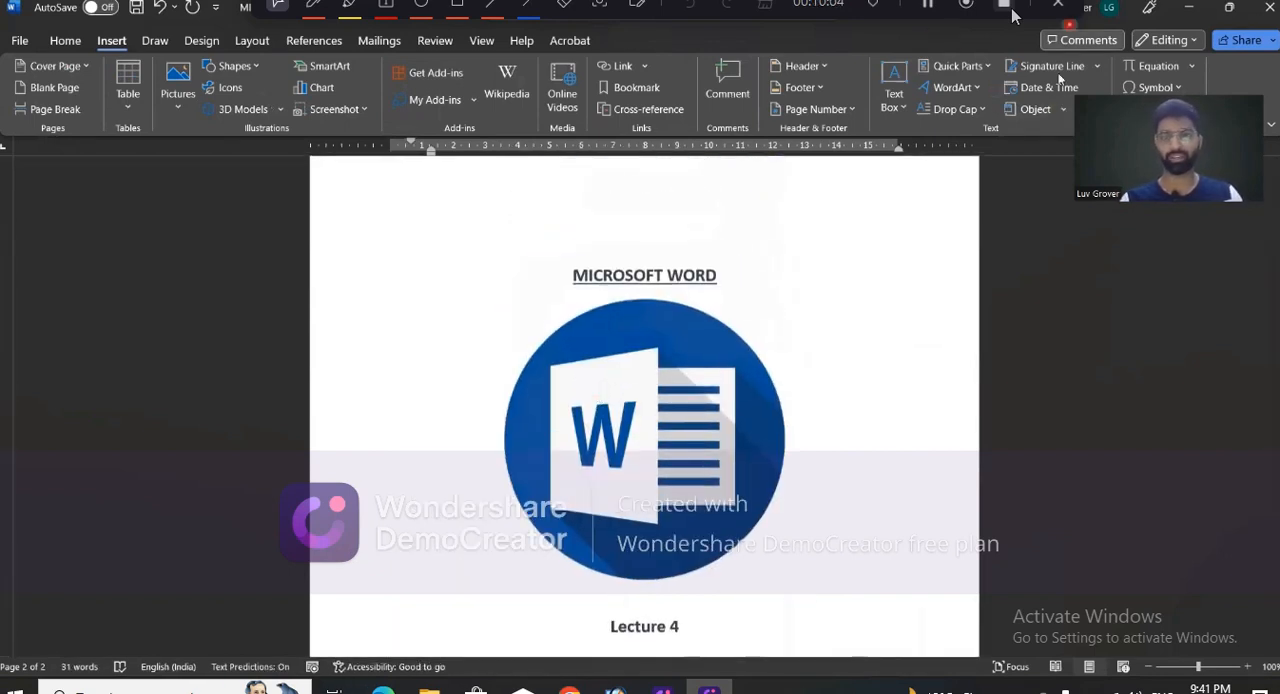